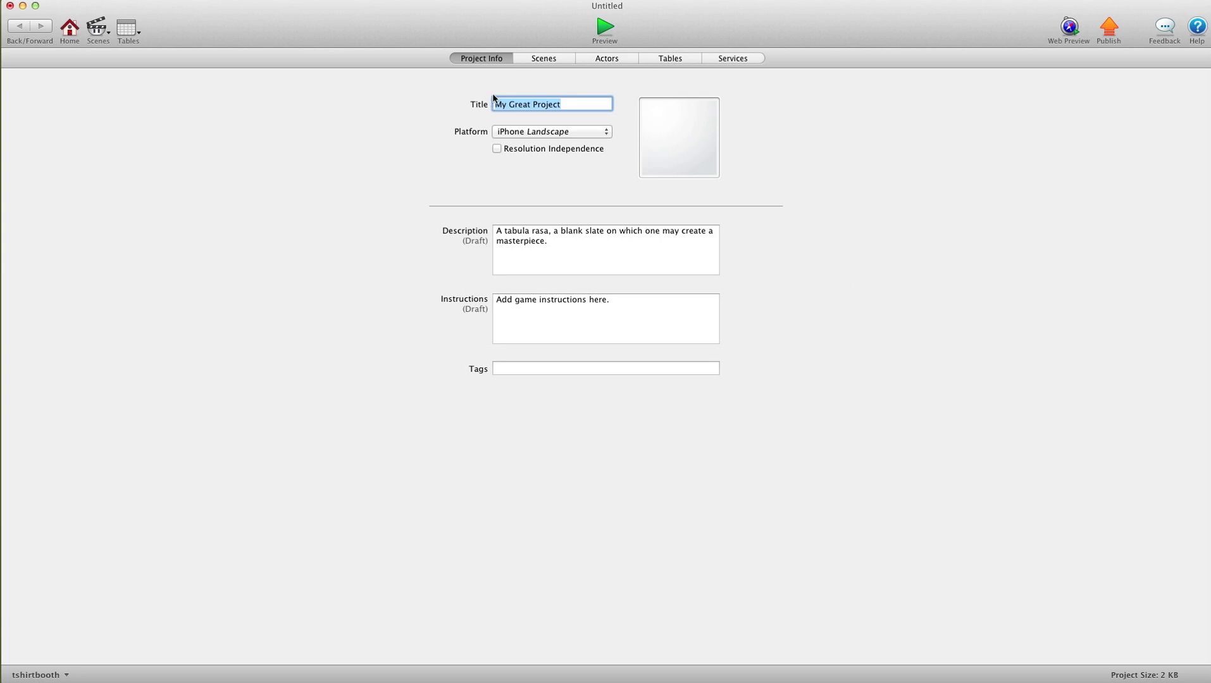
click(513, 134)
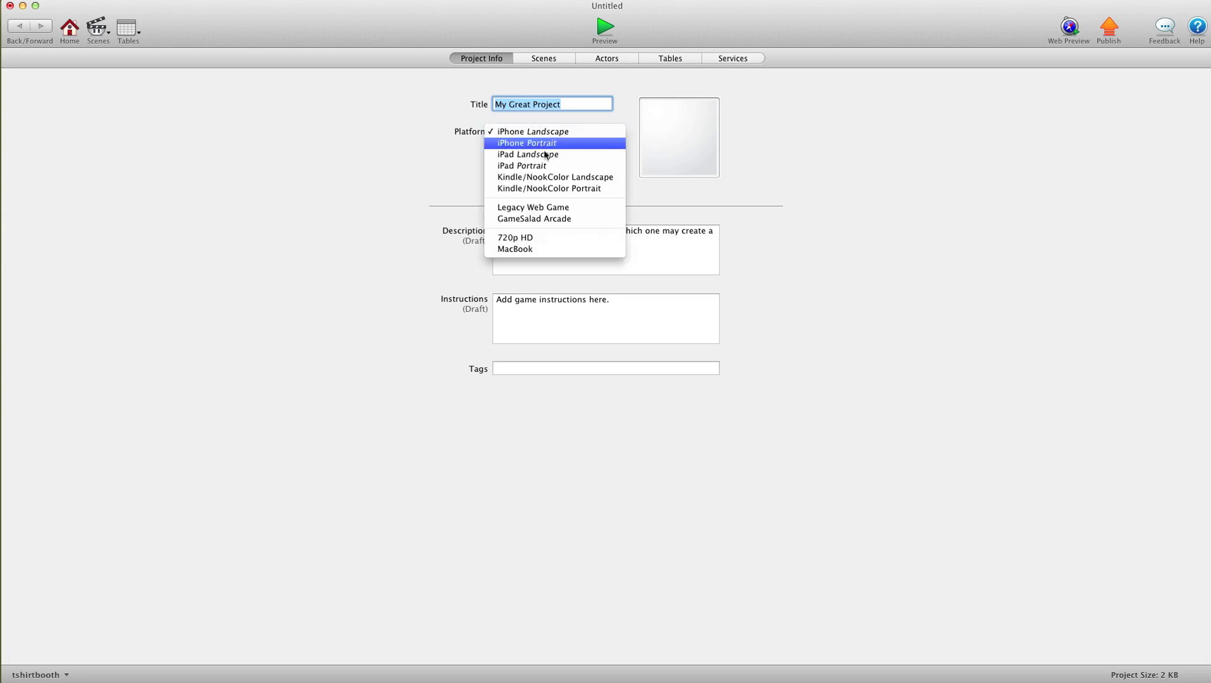
click(423, 138)
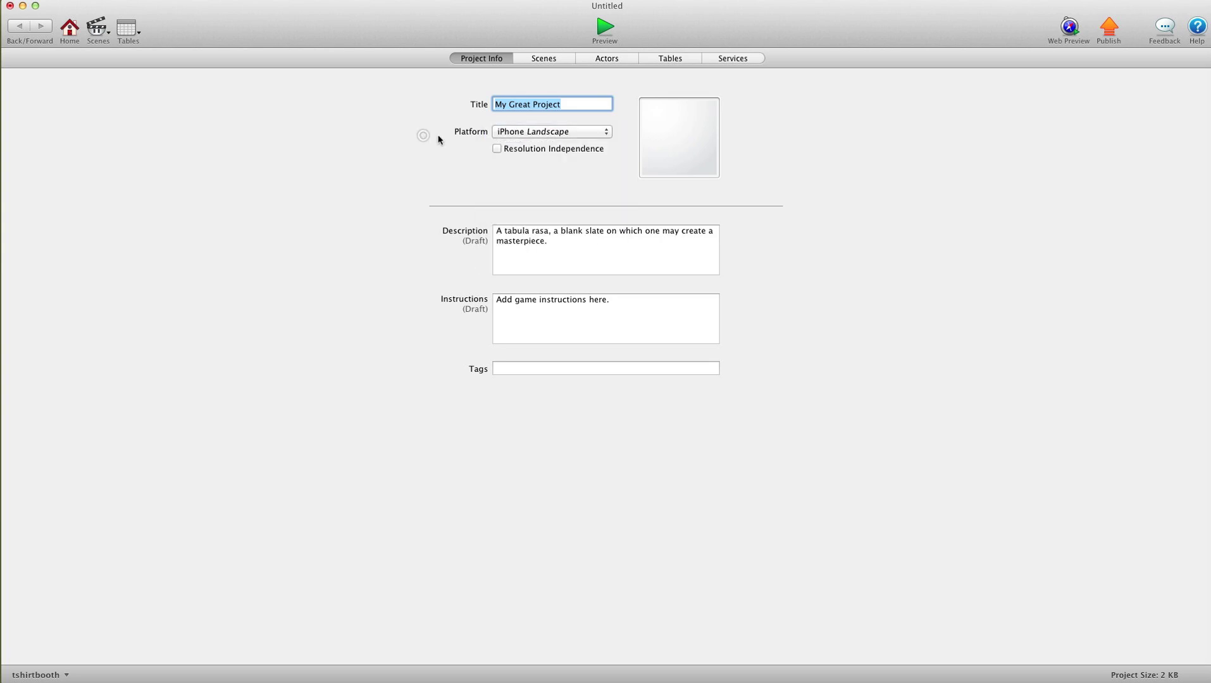
click(568, 135)
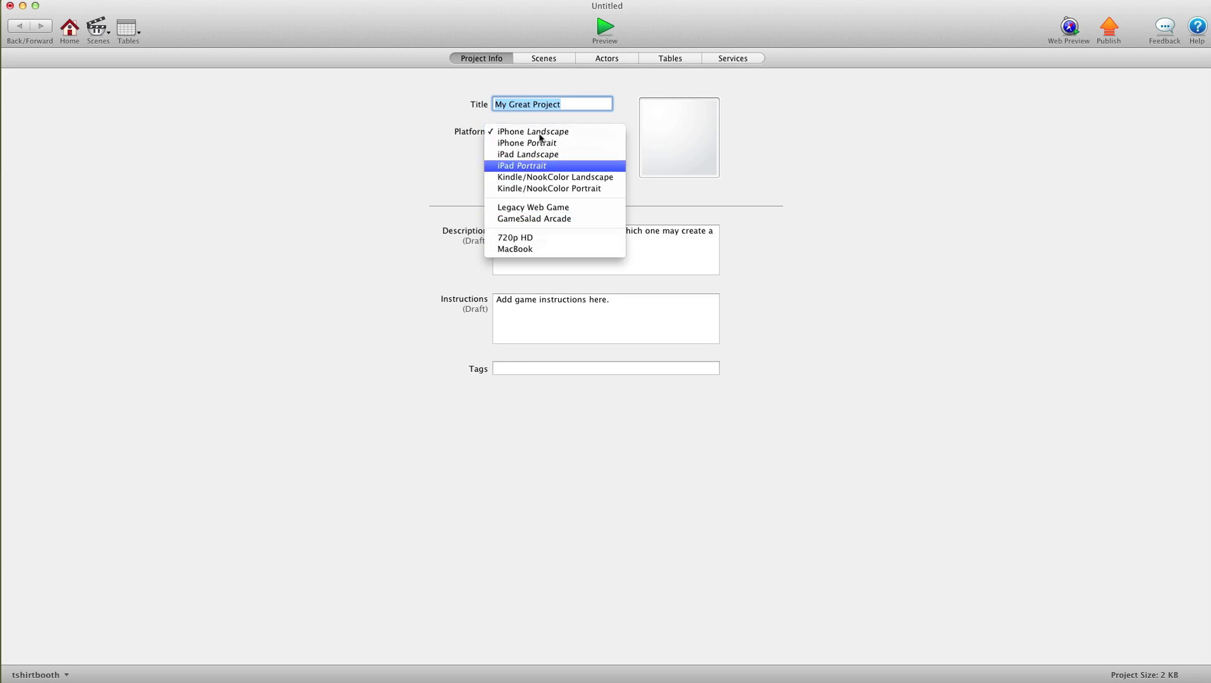
click(411, 169)
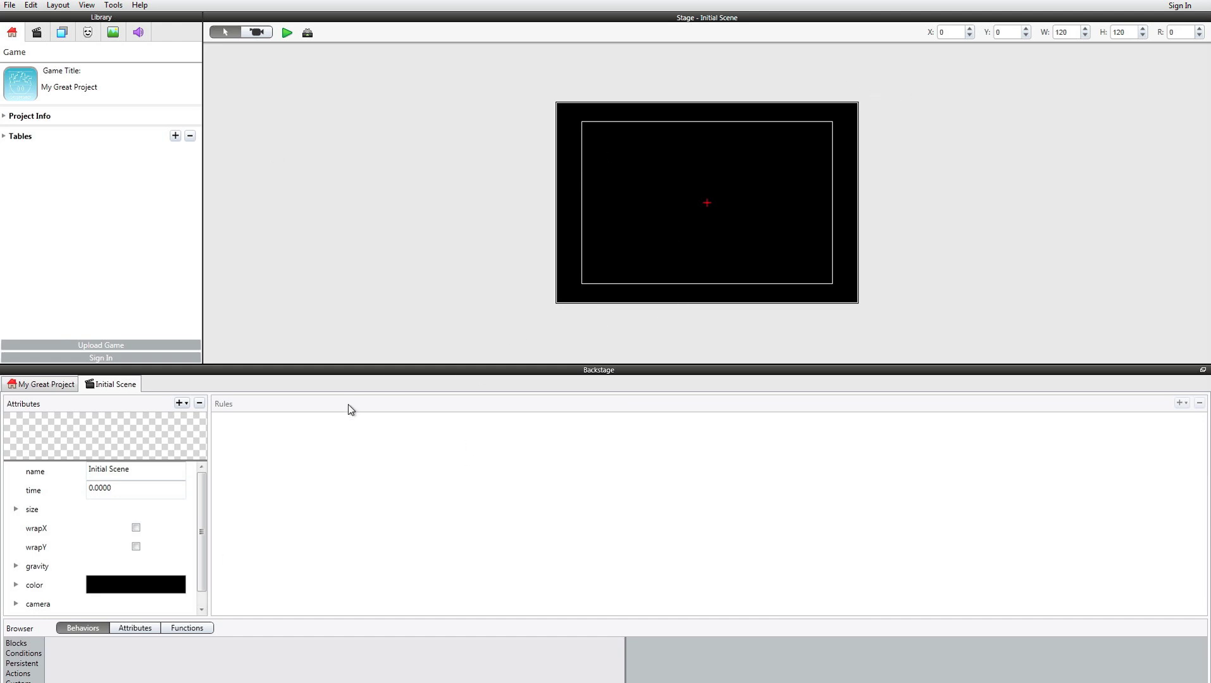
Create a new iPad Landscape project without saving the current one, and enlarge the stage area to show the whole scene
click(10, 5)
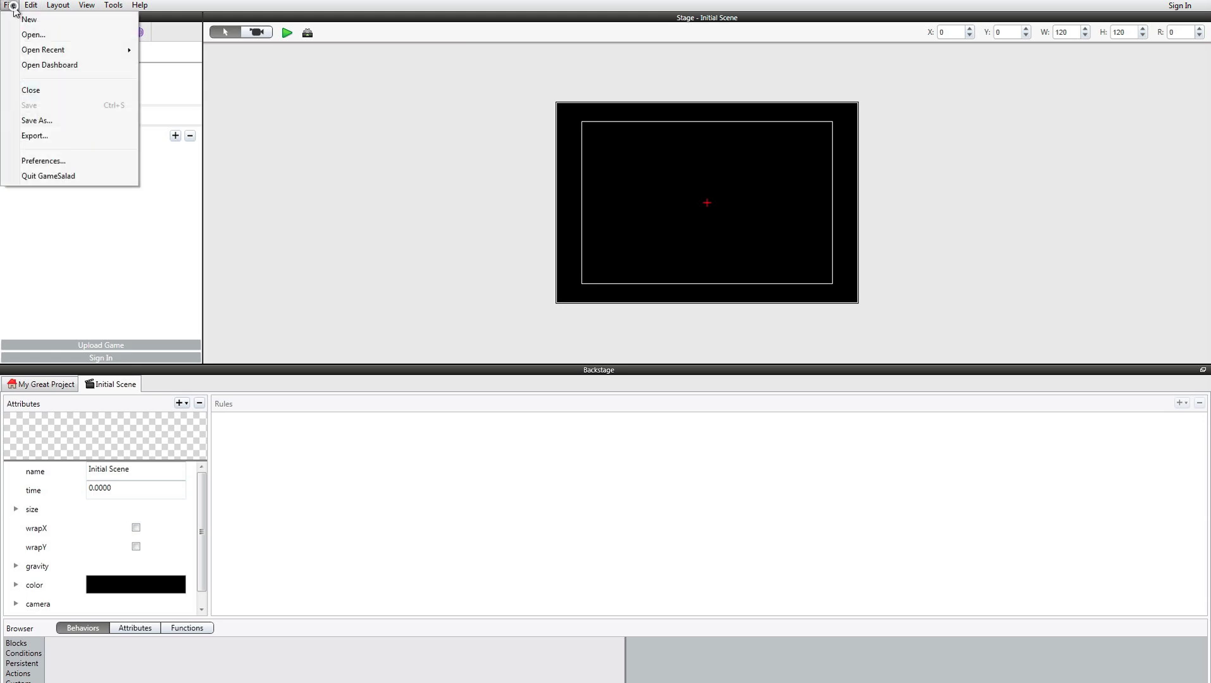
click(21, 17)
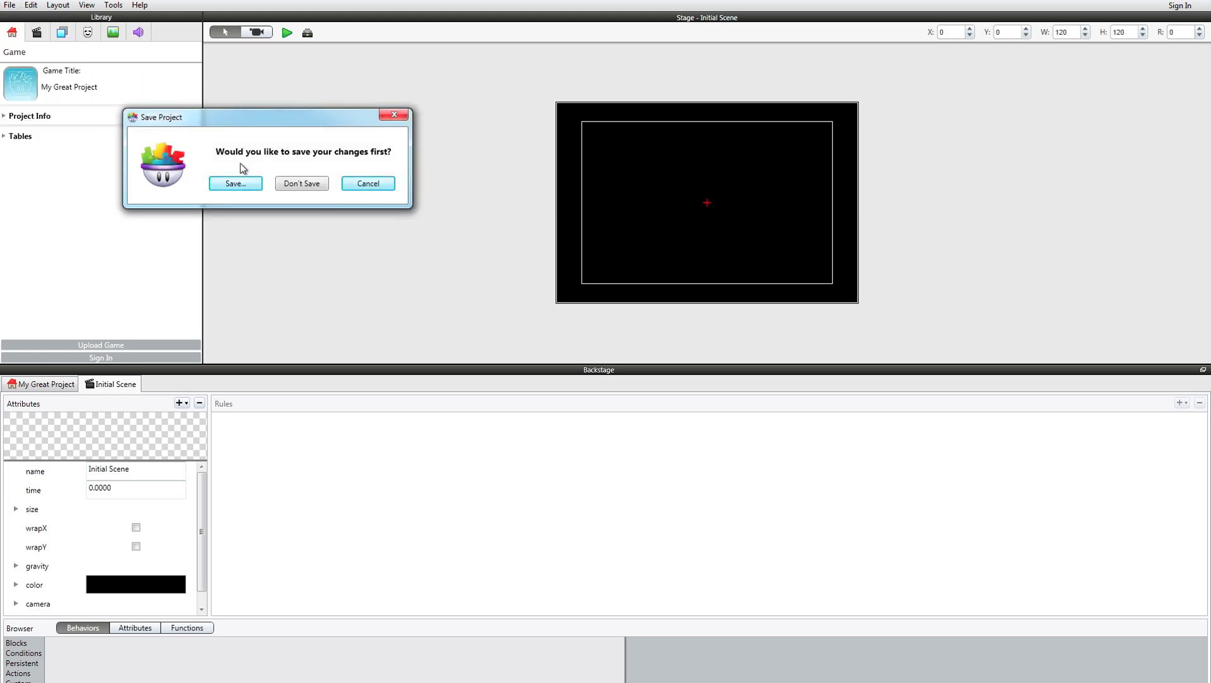
click(292, 183)
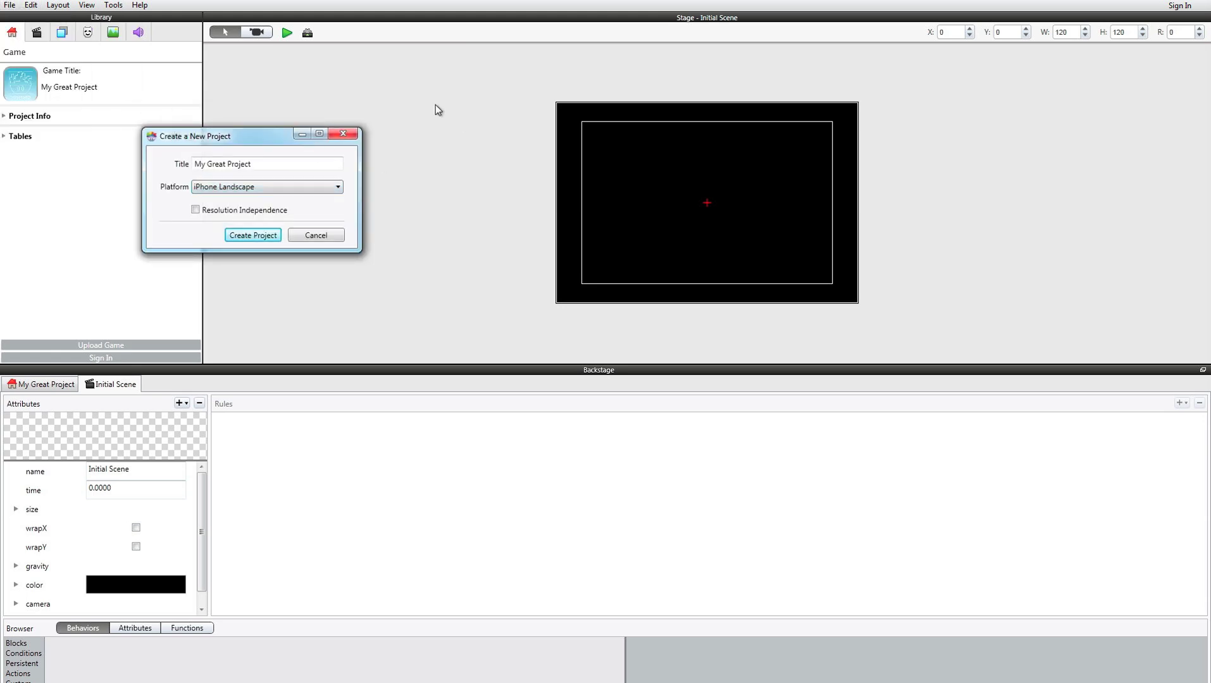
click(246, 187)
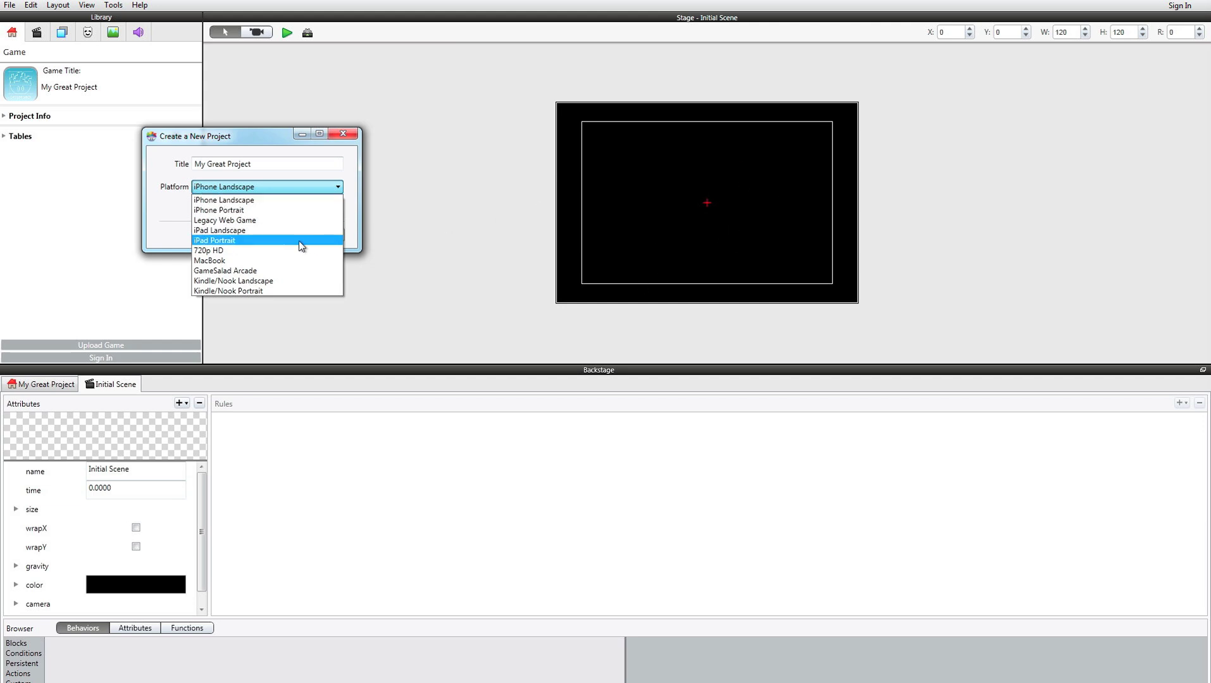
click(278, 230)
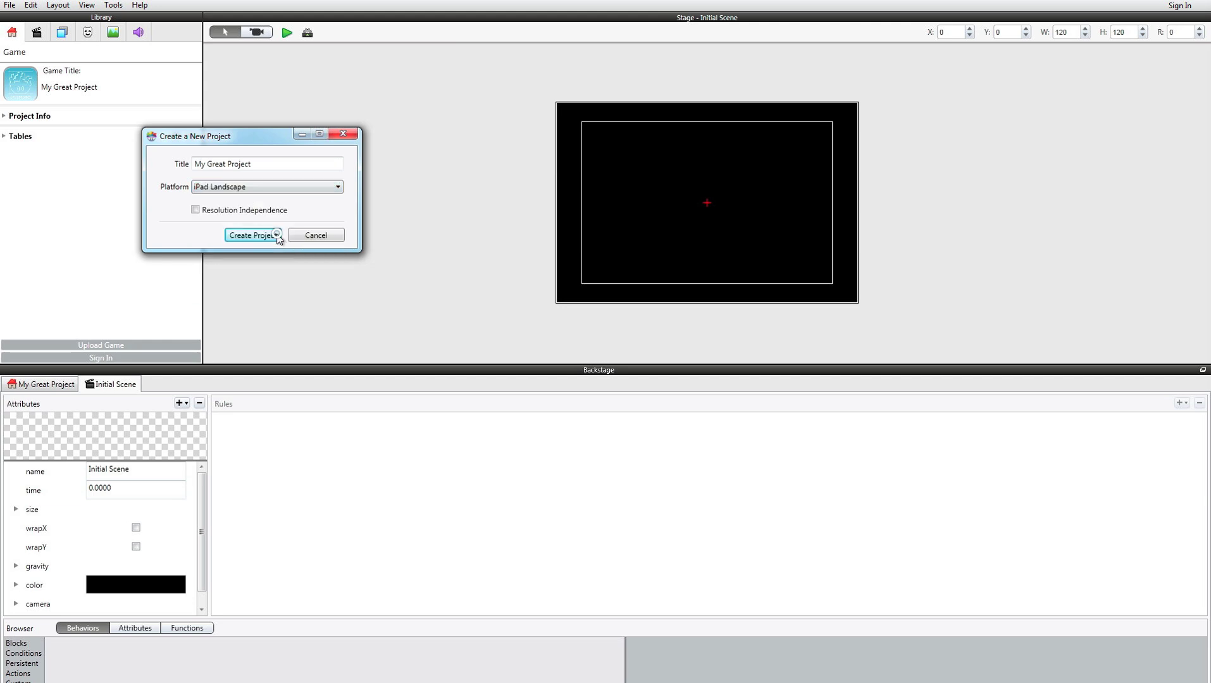
click(251, 211)
click(246, 235)
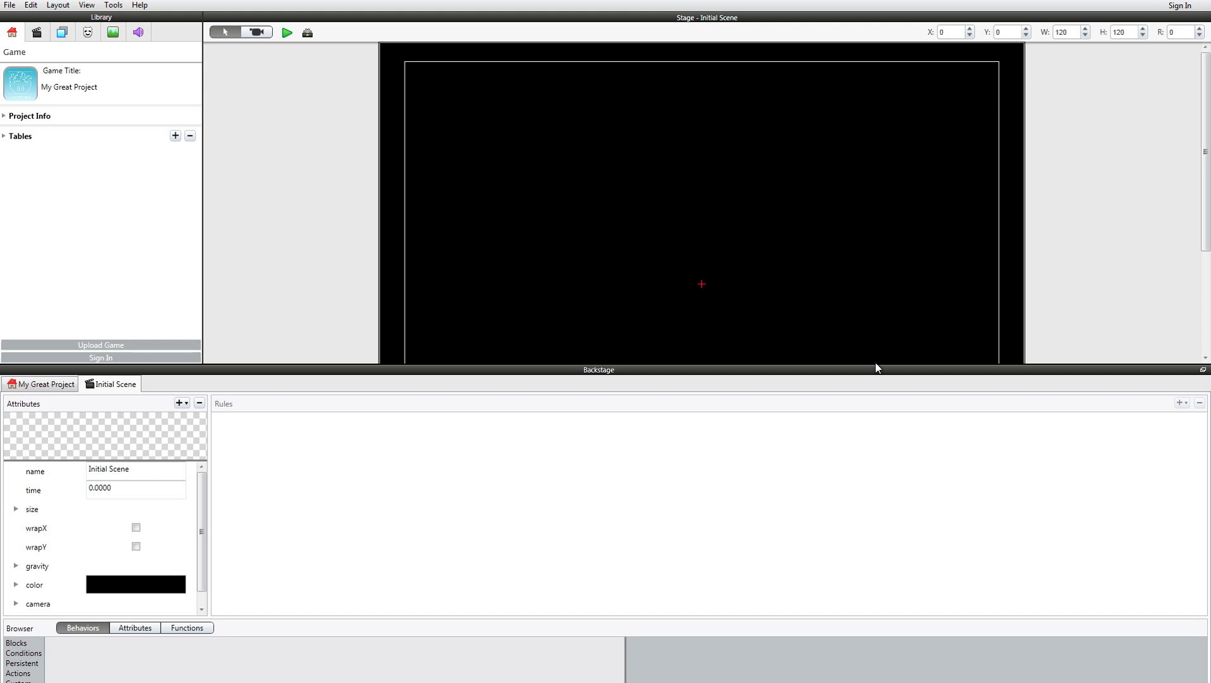
drag(871, 365, 870, 562)
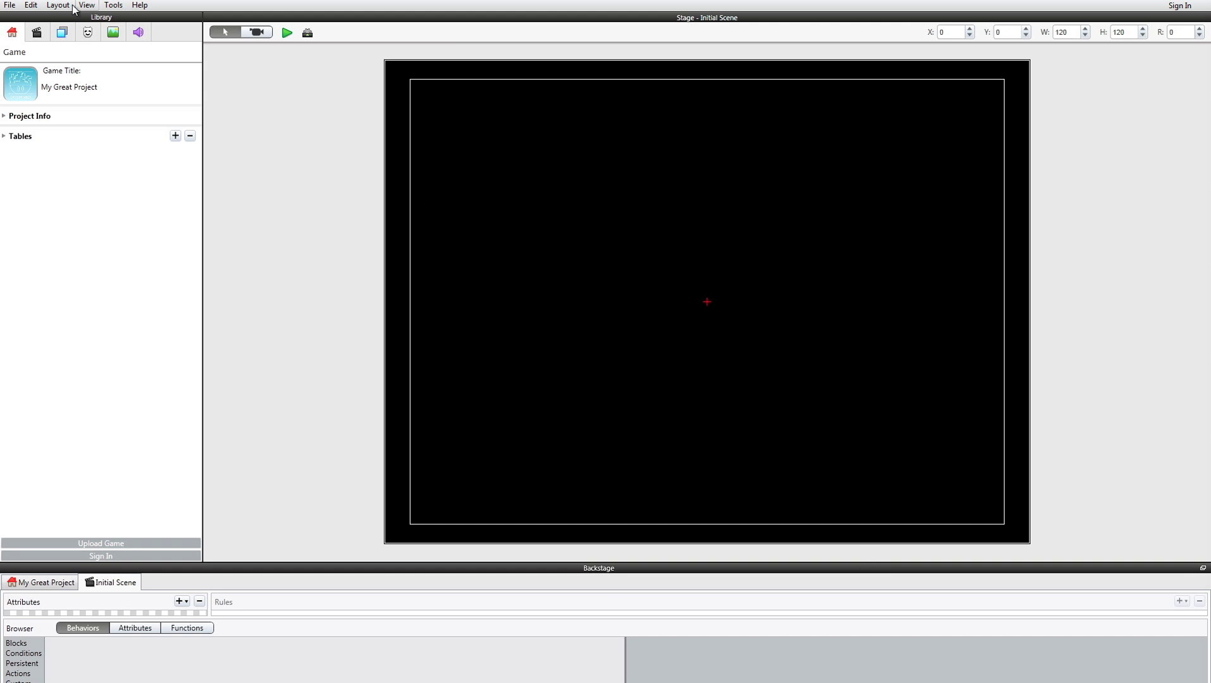
Create a new iPhone Landscape project without saving the current one, and shrink the stage area to give the backstage more room
click(10, 5)
click(19, 19)
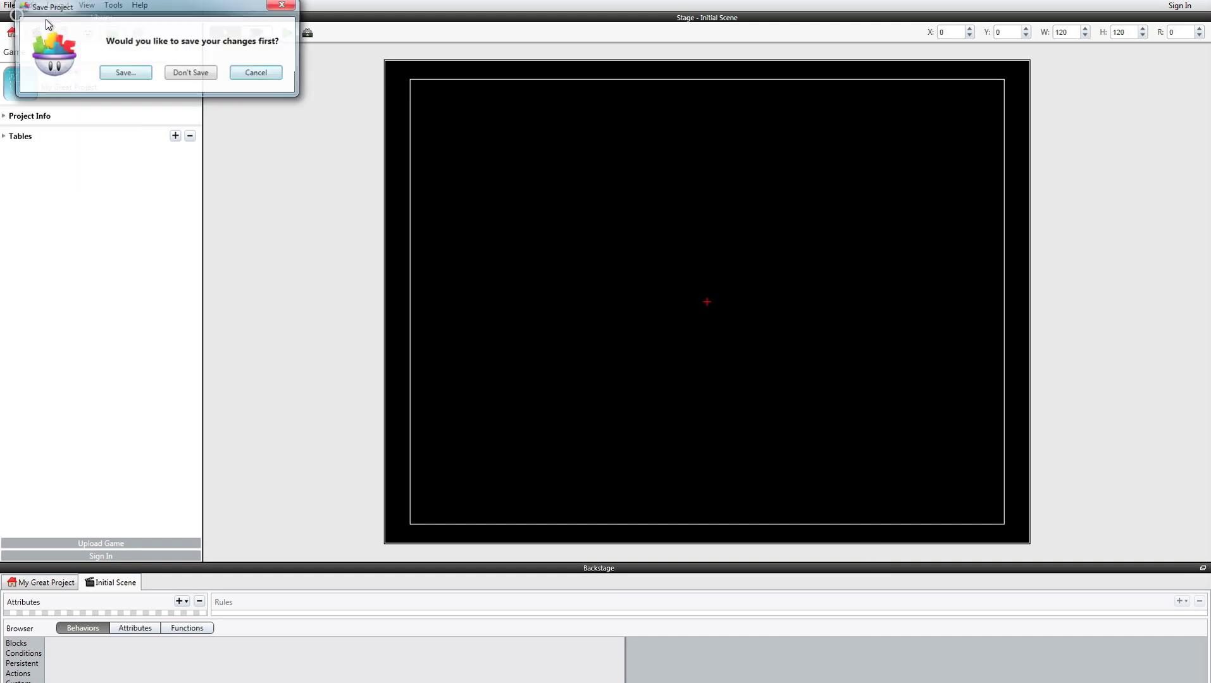
click(203, 76)
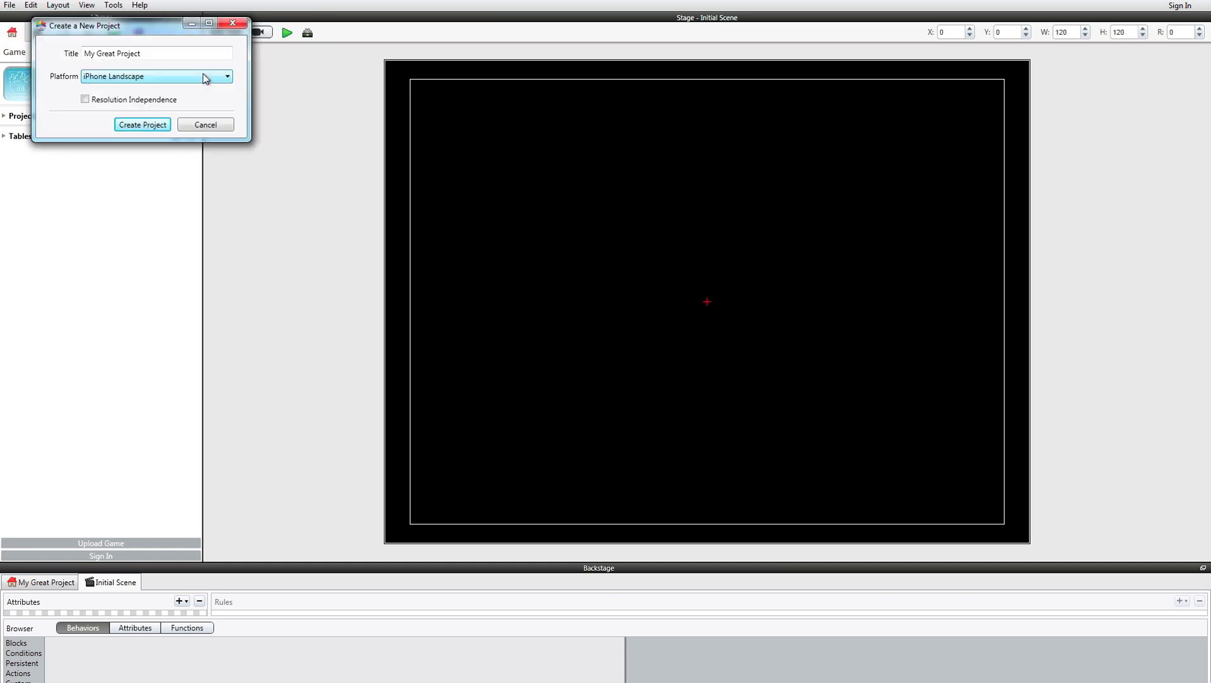
click(173, 82)
click(166, 90)
click(142, 124)
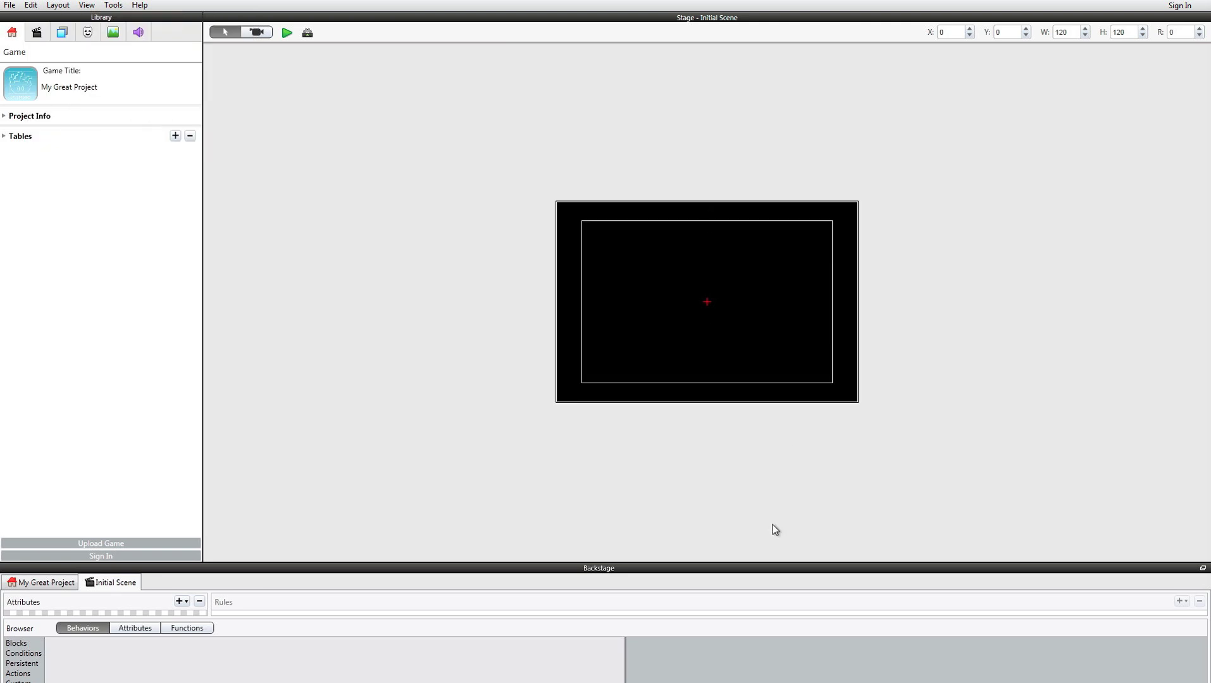
click(759, 561)
drag(759, 561, 761, 341)
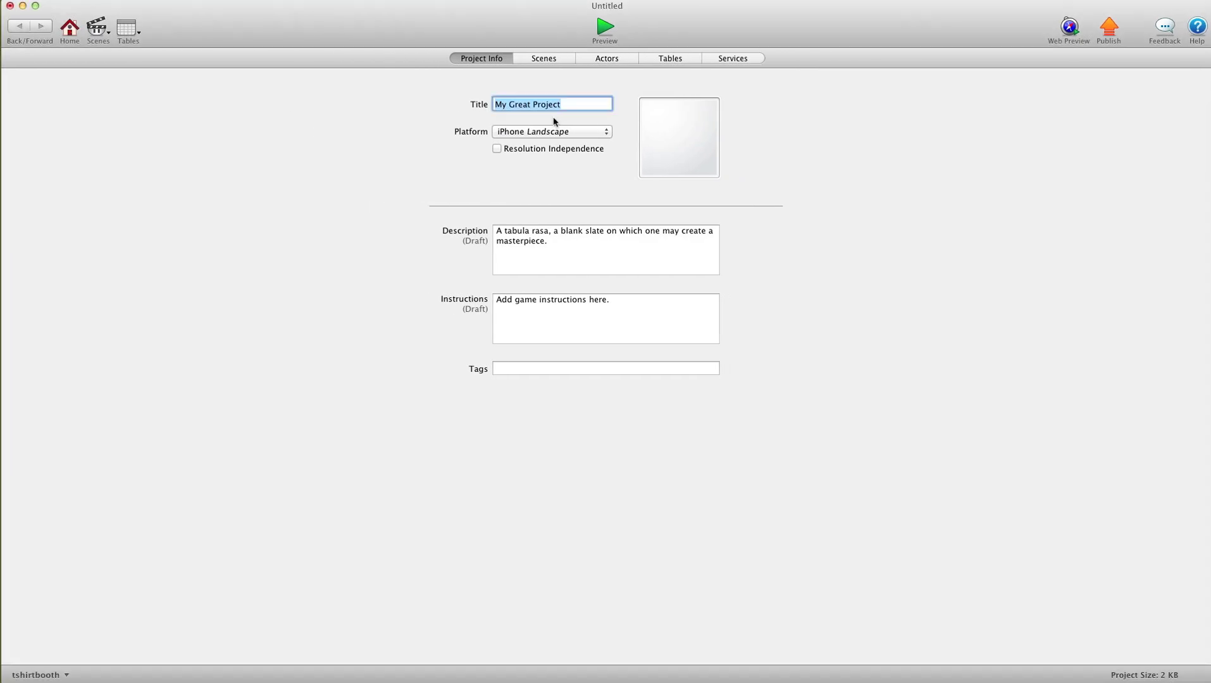
Switch to the Mac GameSalad project, add four scenes to it and select Scene 2
click(547, 131)
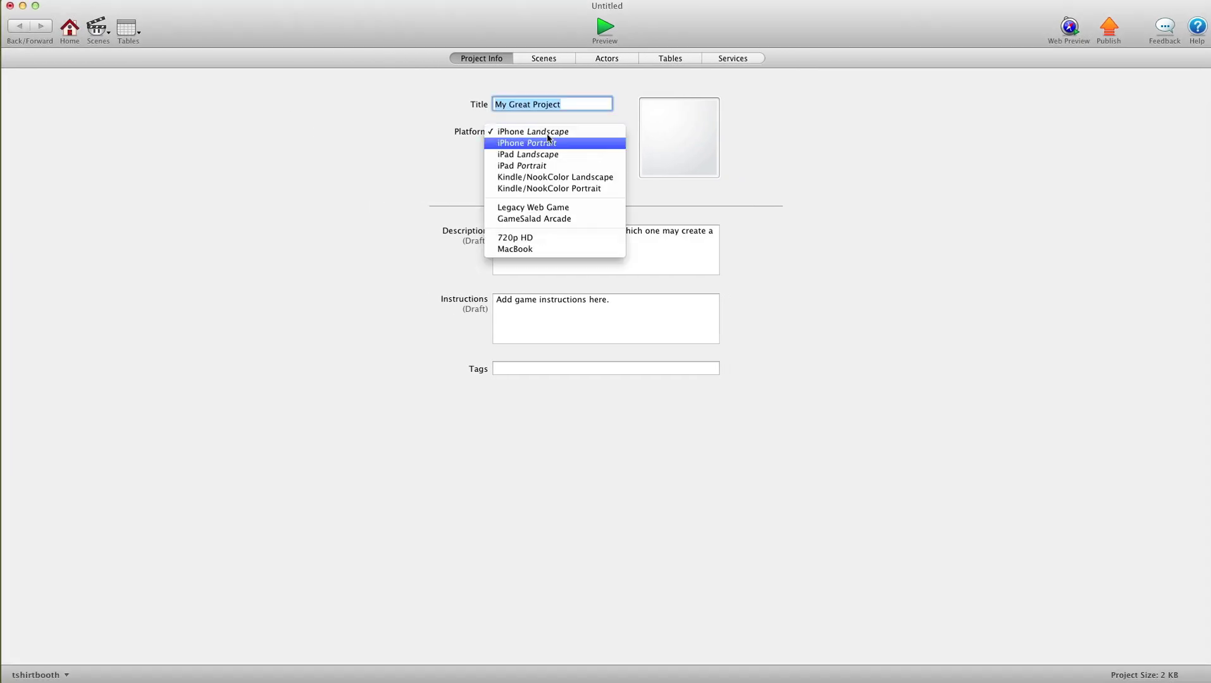
click(419, 185)
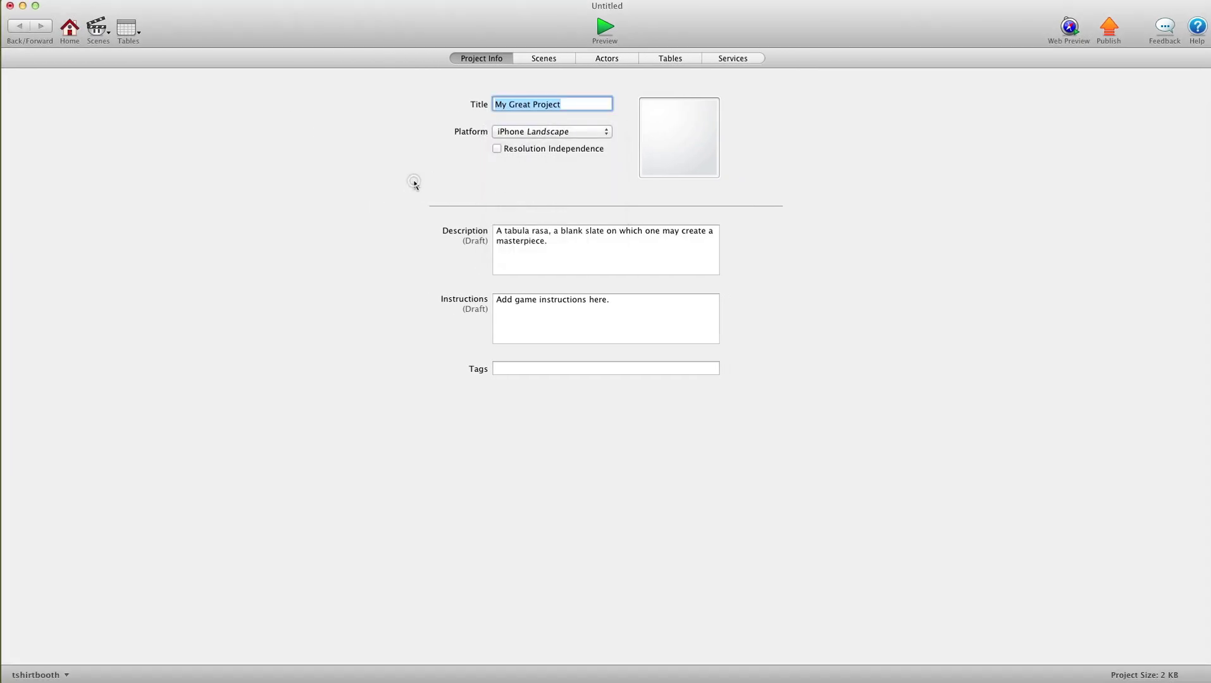
click(550, 57)
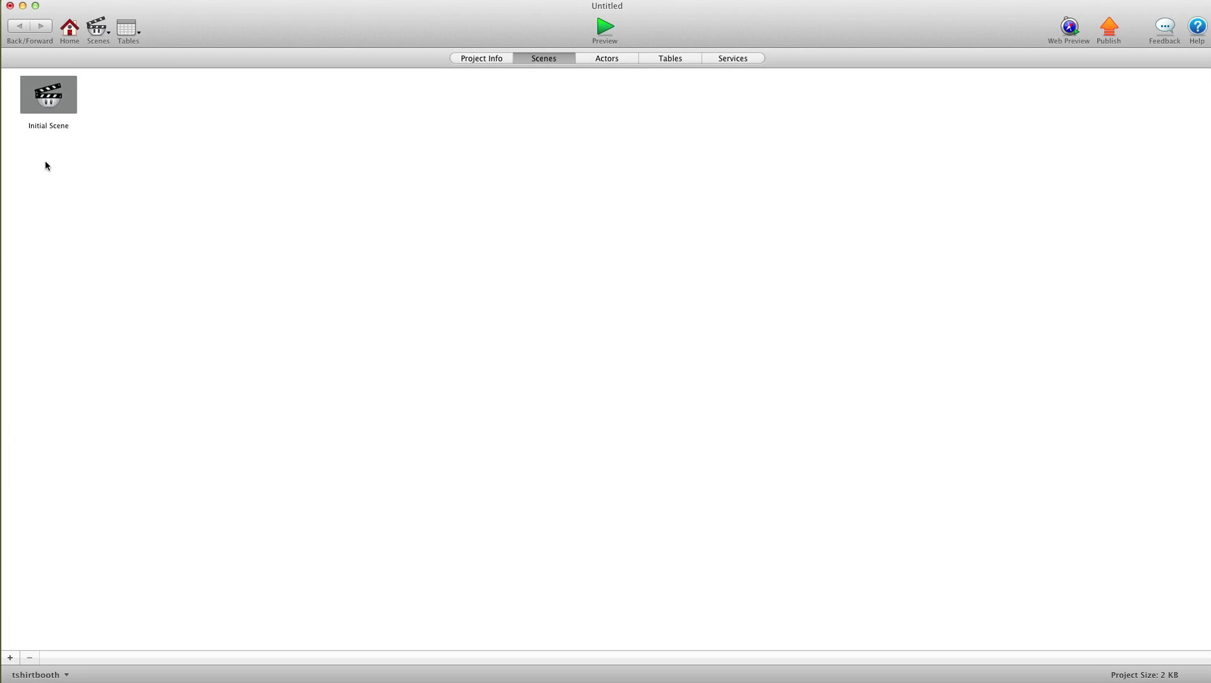
click(10, 658)
click(10, 658)
click(9, 658)
click(9, 658)
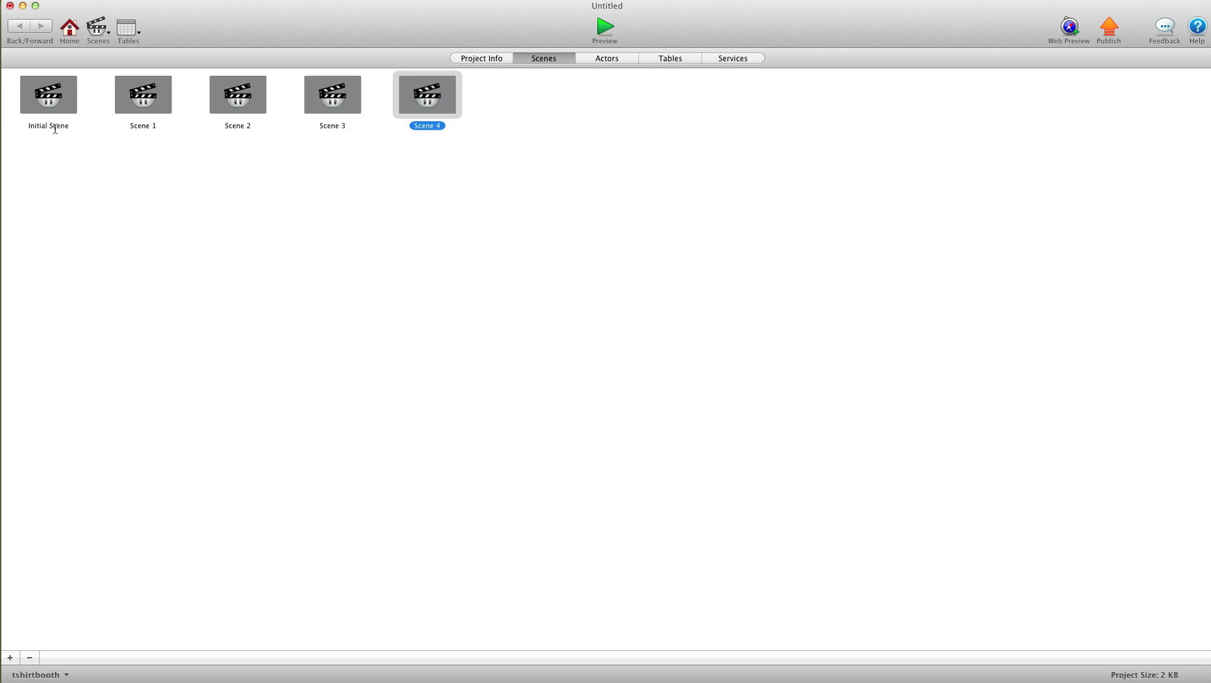
click(39, 109)
click(172, 96)
click(238, 95)
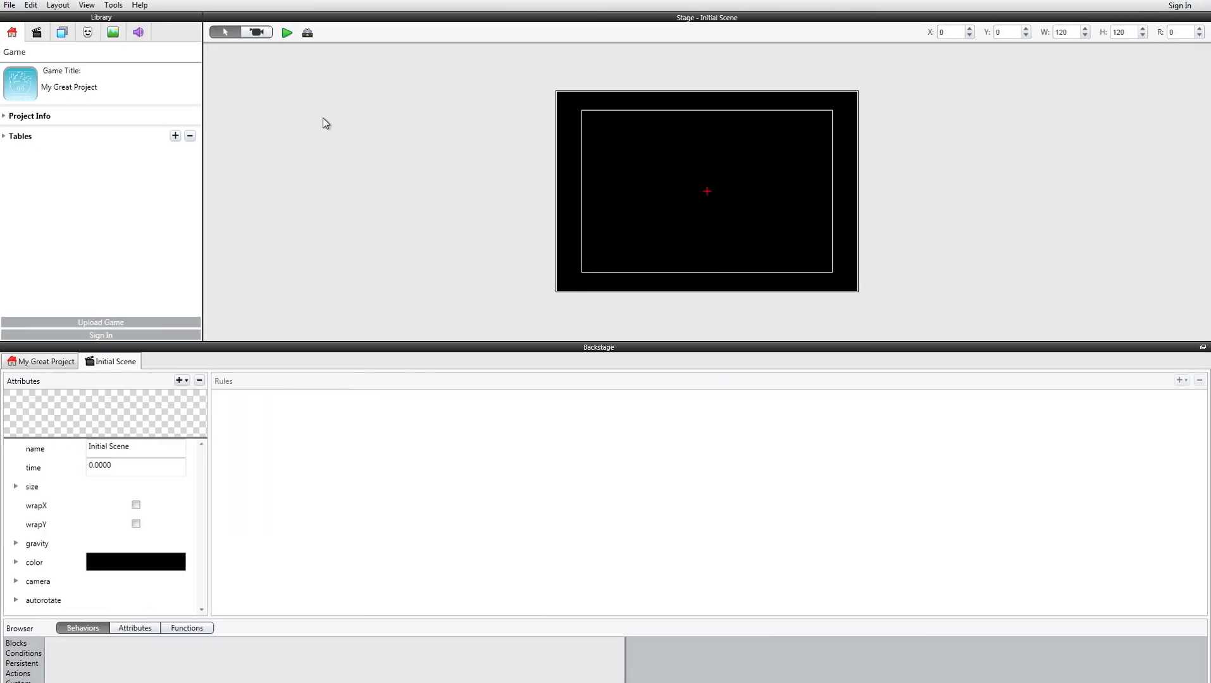
Switch to the Windows GameSalad project, add one scene and rename the initial scene as menu
click(38, 33)
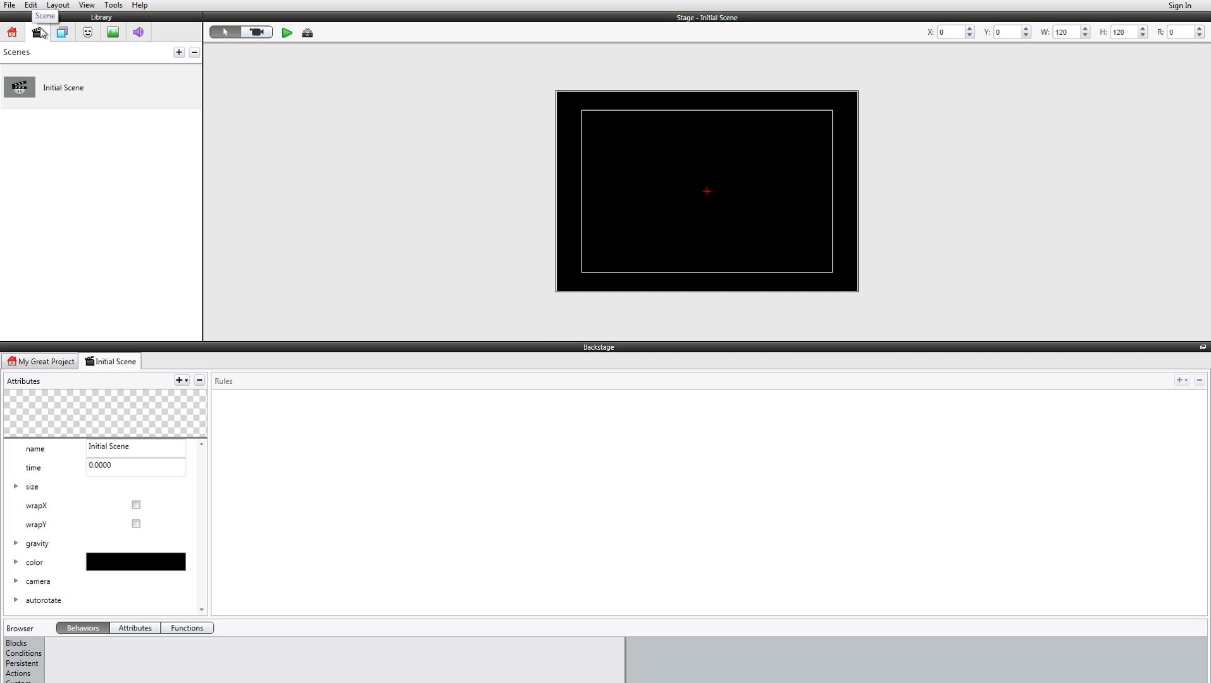
click(177, 52)
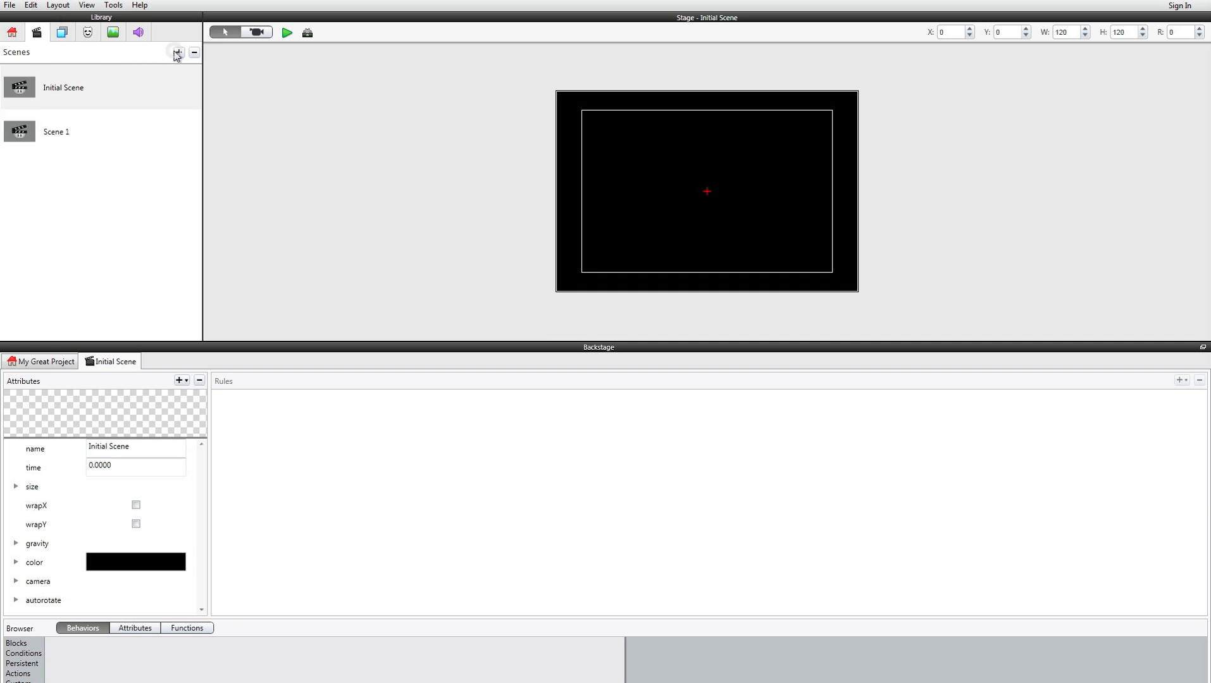
click(67, 84)
click(67, 86)
drag(48, 87, 105, 87)
key(BackSpace)
key(BackSpace)
text(menu)
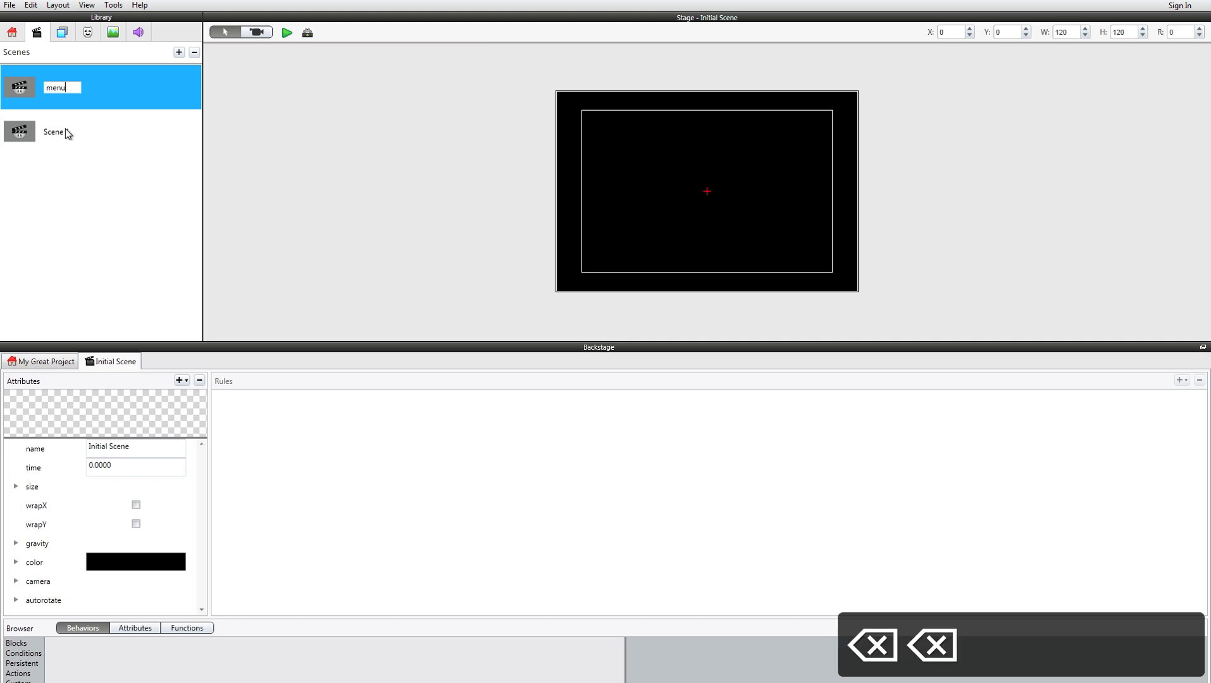
Rename Scene 1 as level 1
double_click(65, 131)
double_click(57, 131)
text(level1)
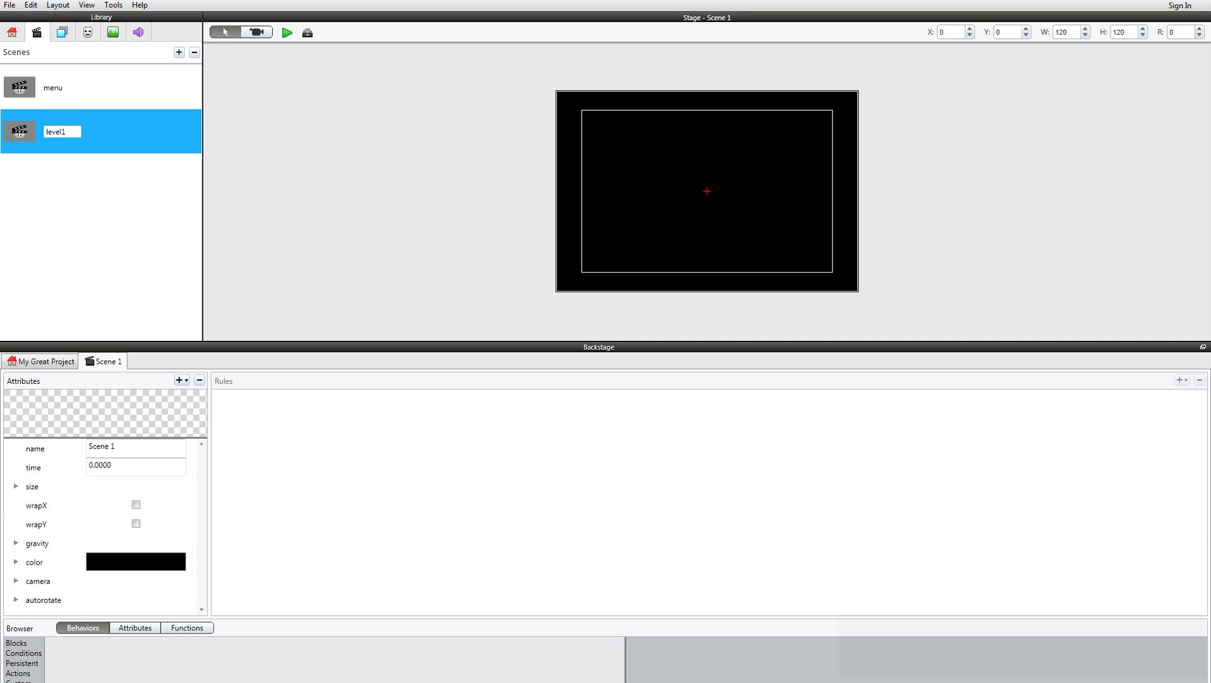
key(Return)
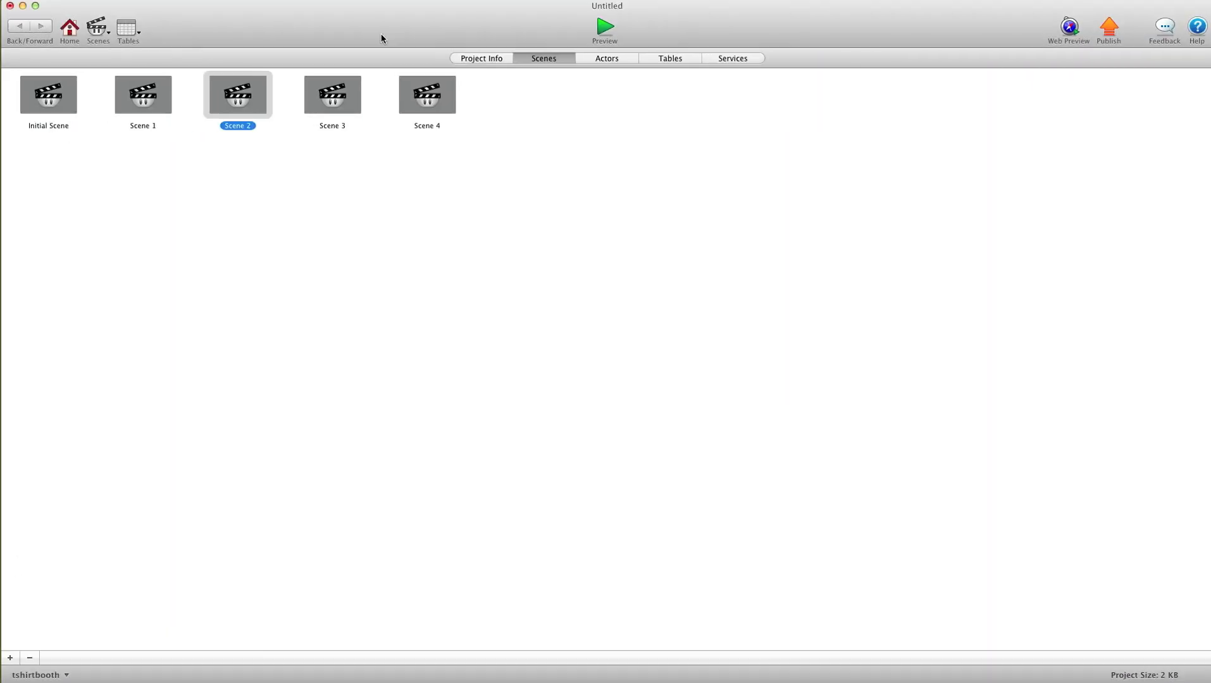
Show the actors of the Mac GameSalad project, and add three actors to the Windows project
click(599, 57)
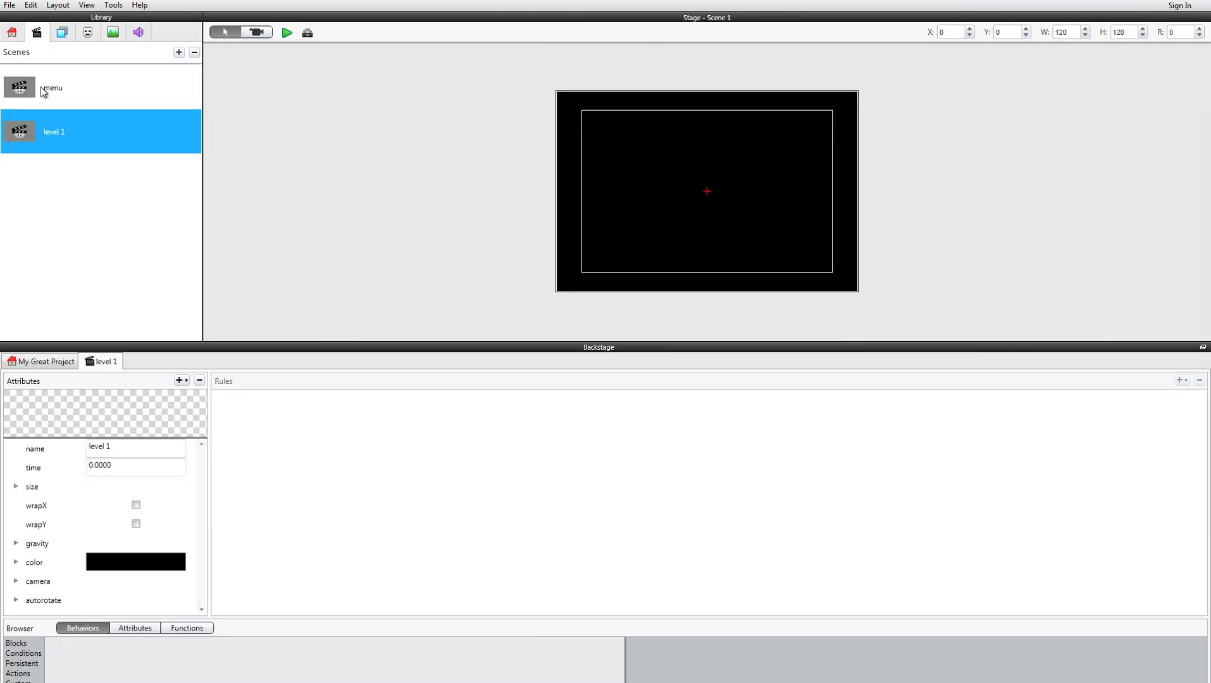
click(88, 34)
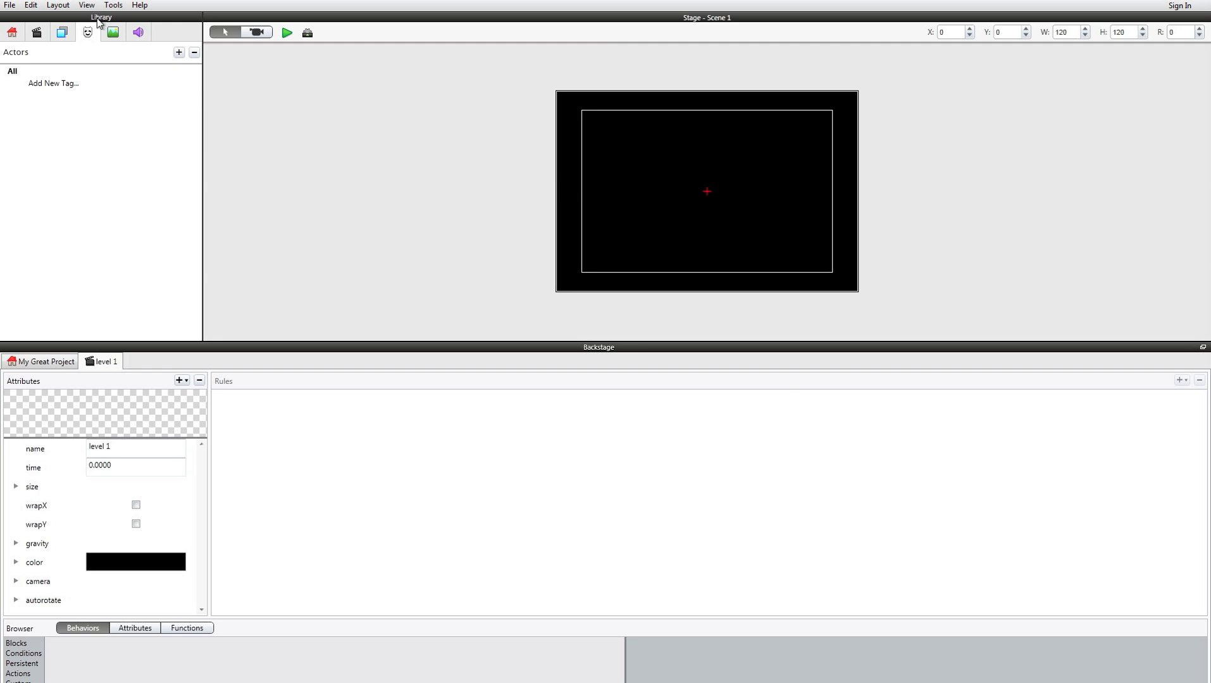
click(179, 52)
click(179, 52)
click(178, 52)
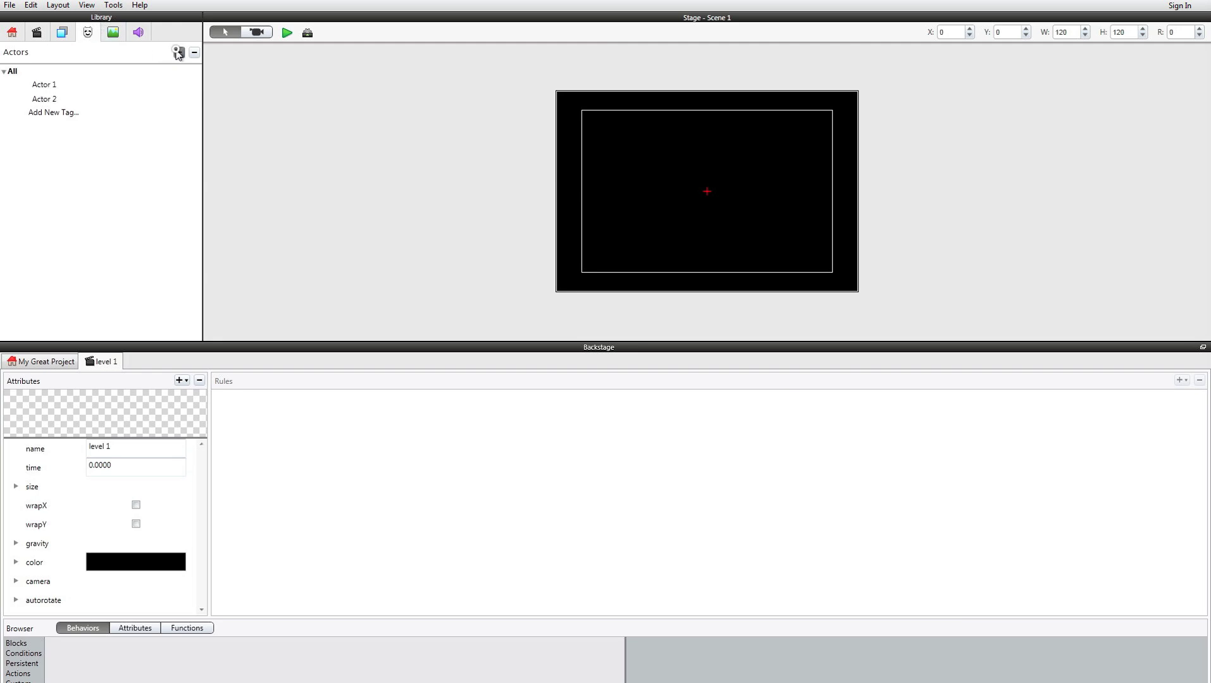
Rename Actor 1 as box
double_click(50, 83)
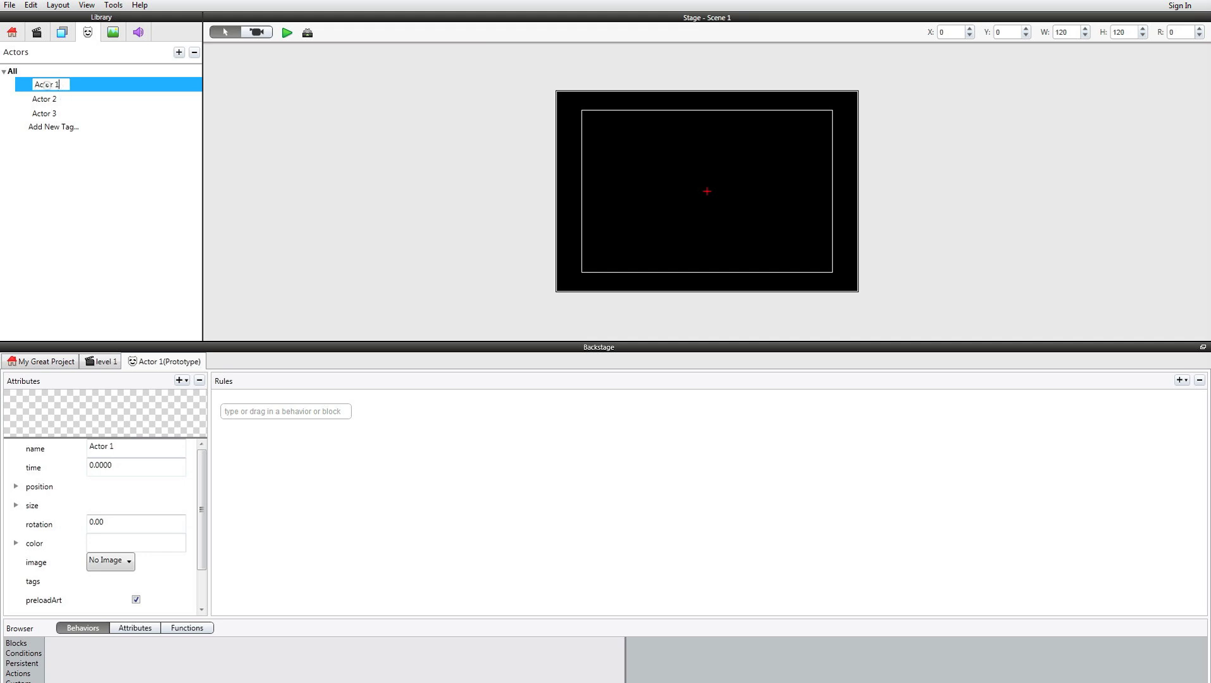
text(box)
key(Return)
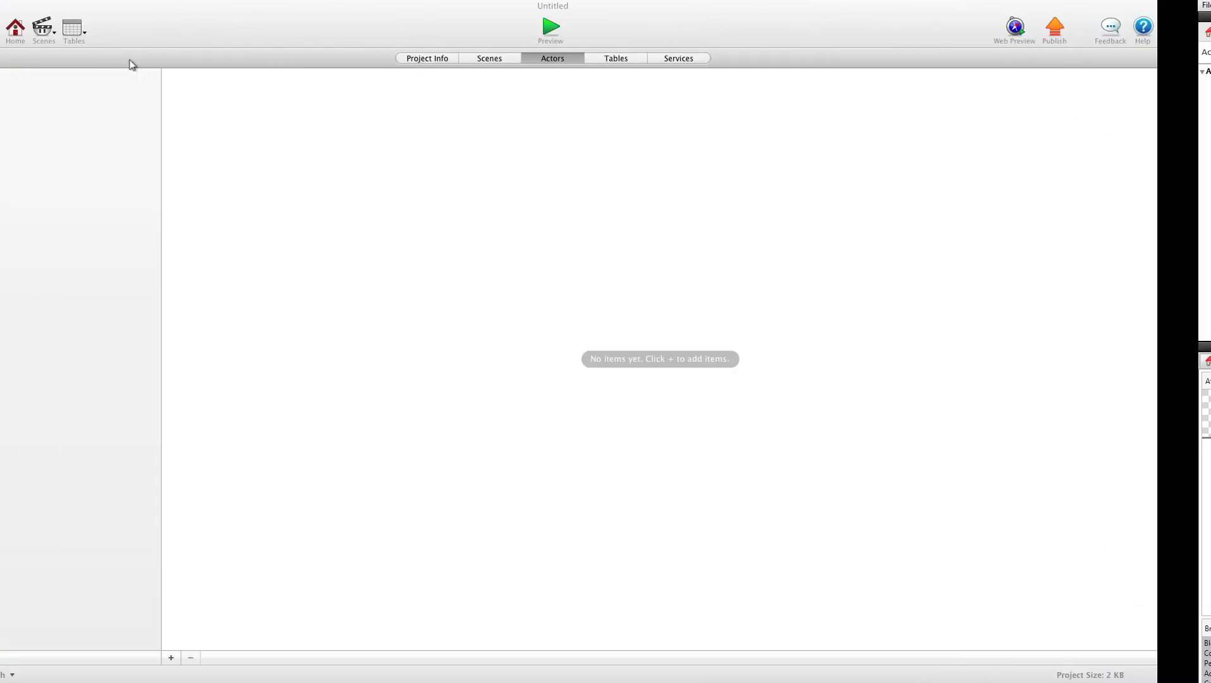
Switch to the Mac GameSalad project and add a table to it
click(655, 57)
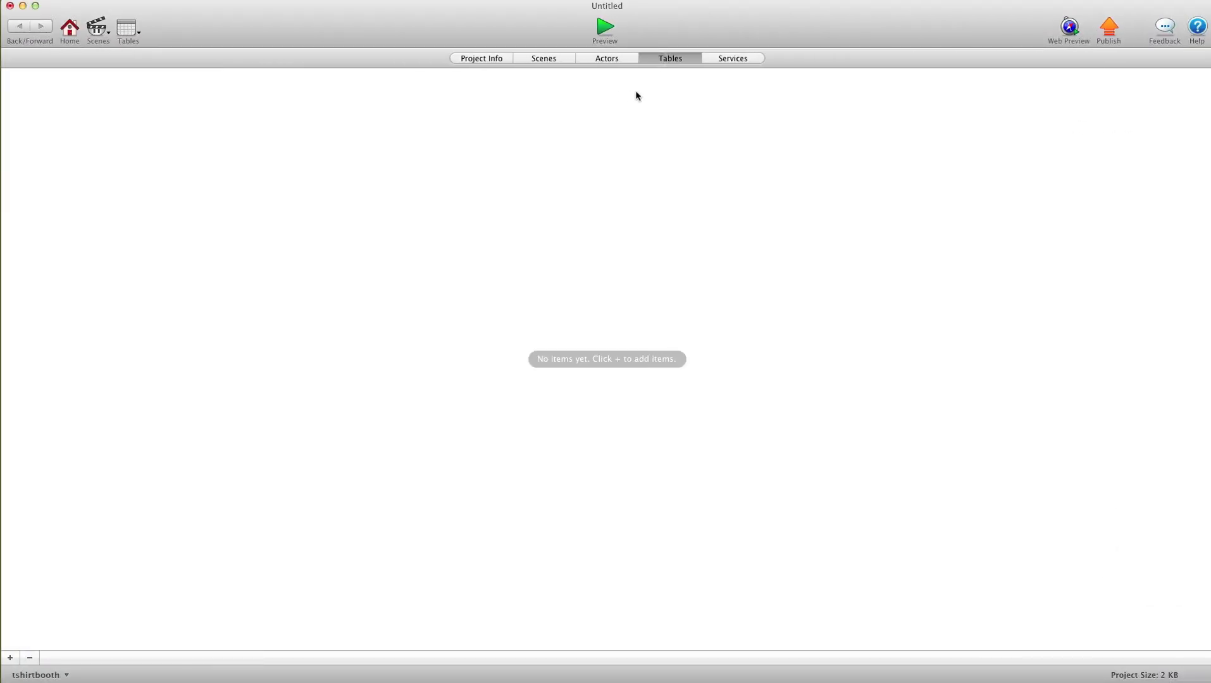
click(10, 658)
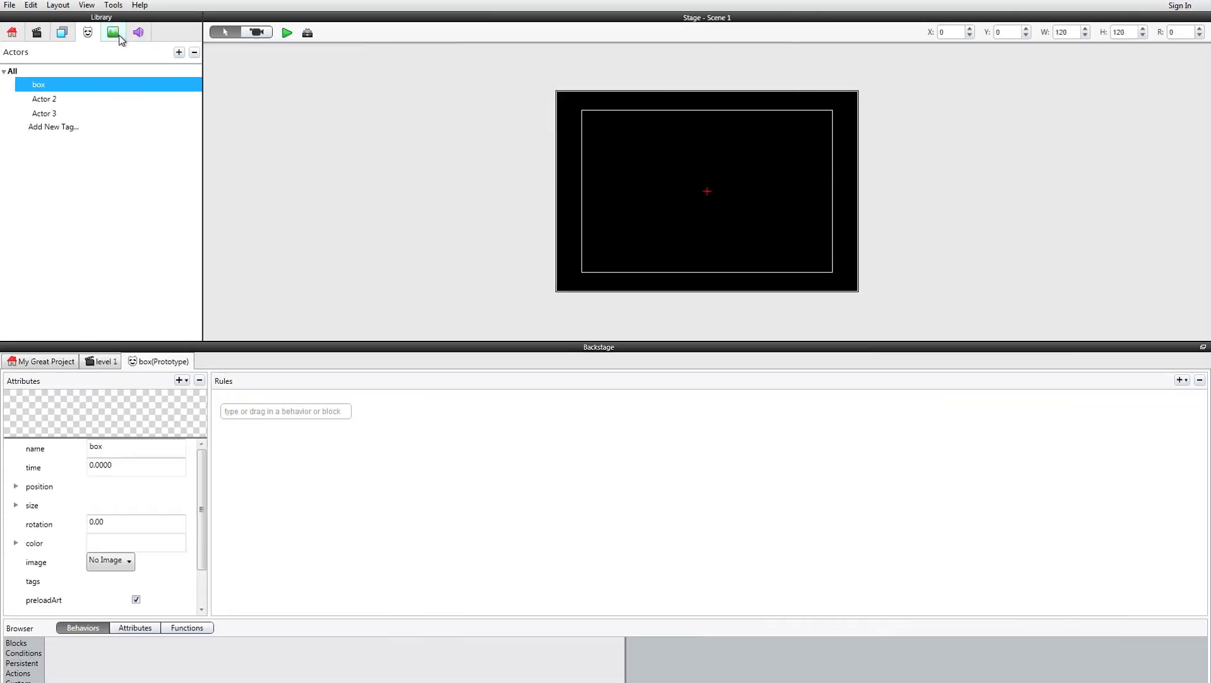
Switch to the Windows GameSalad project and look at its image library
click(117, 39)
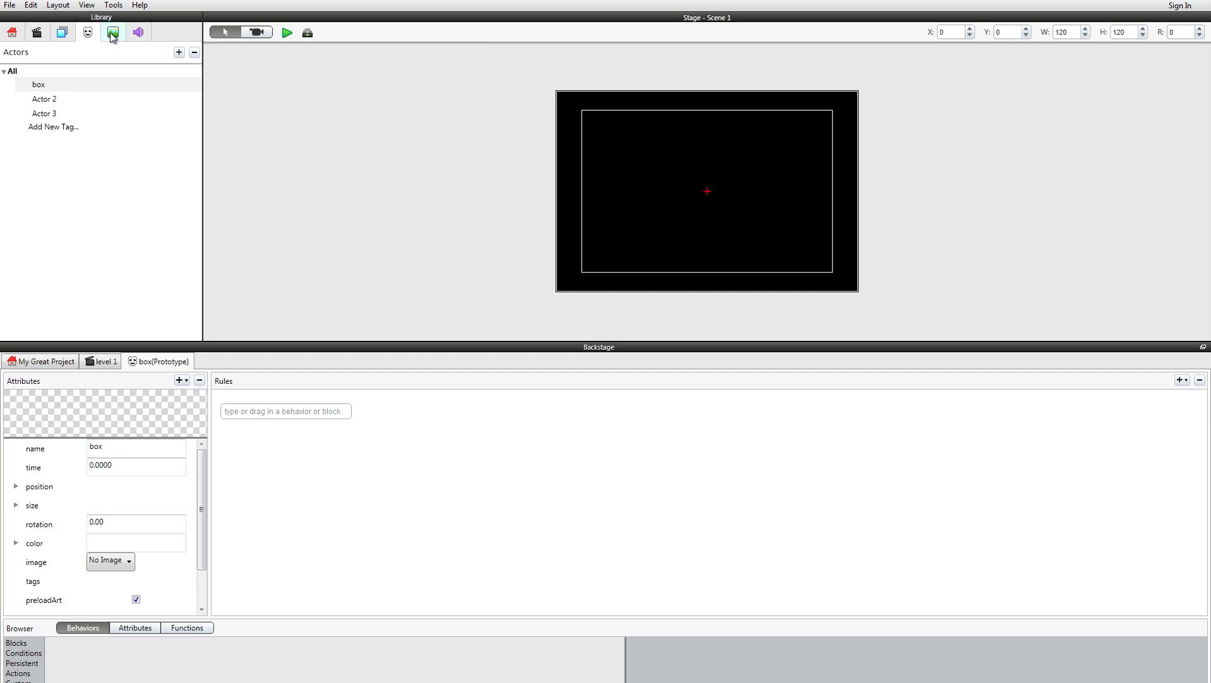
click(112, 35)
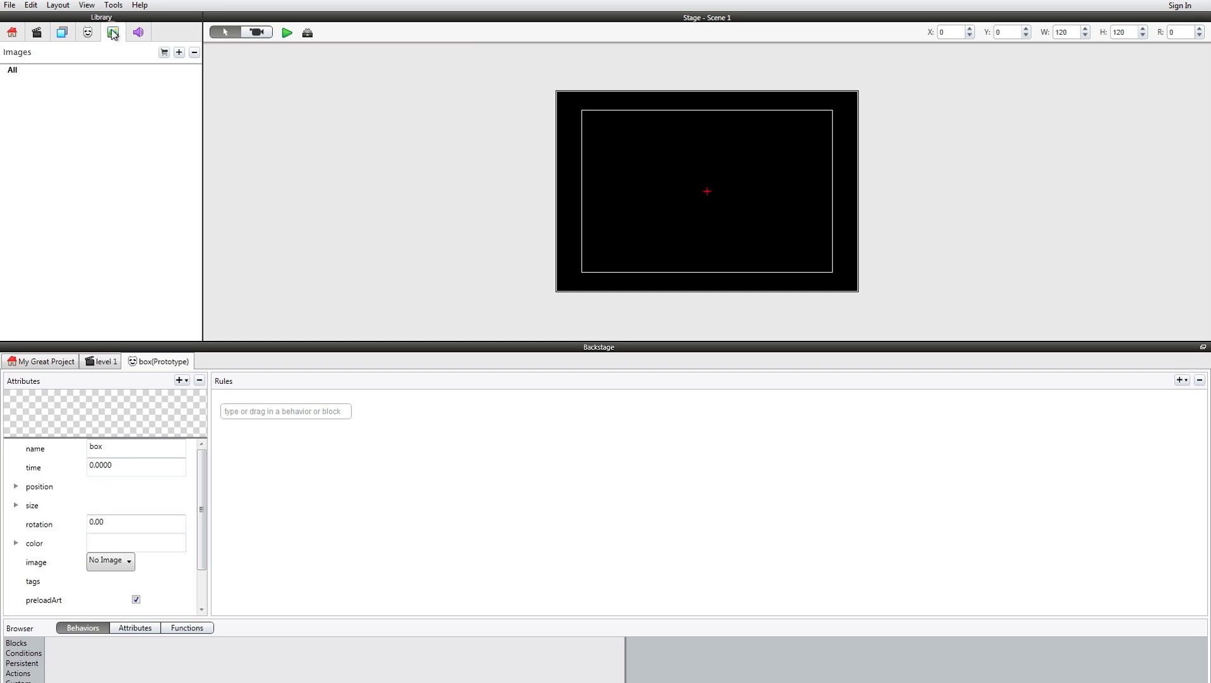
click(68, 34)
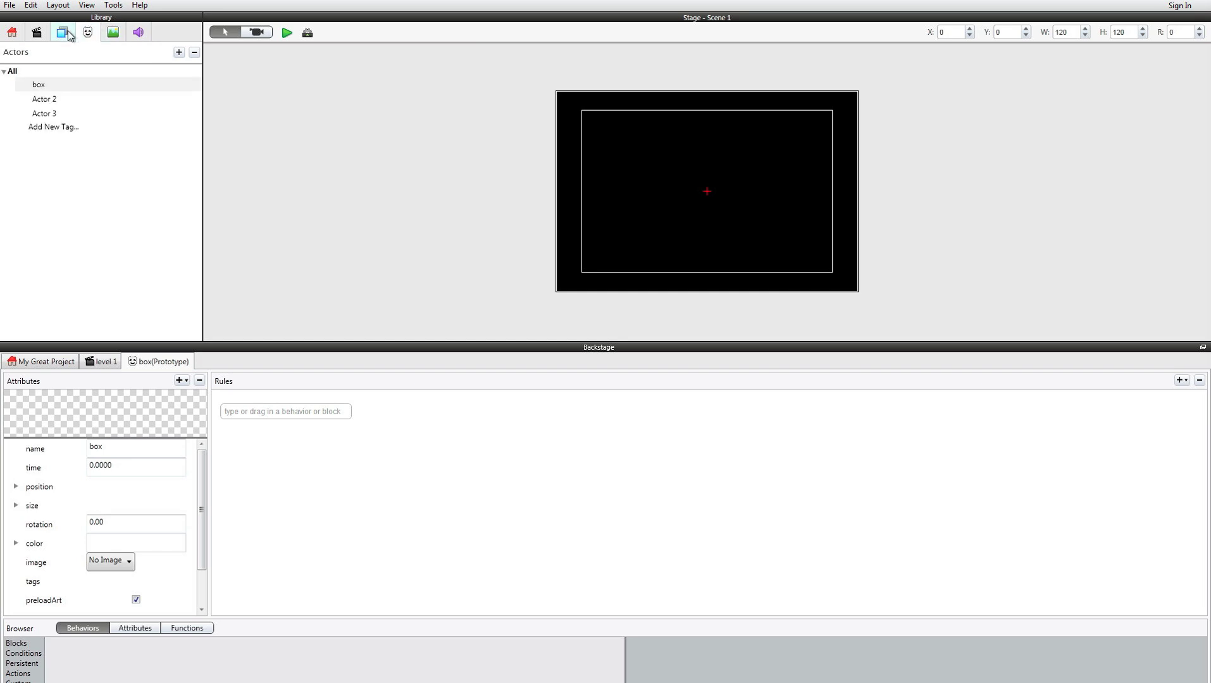
Open the menu scene in the Windows project and look at its actors and layers
click(68, 34)
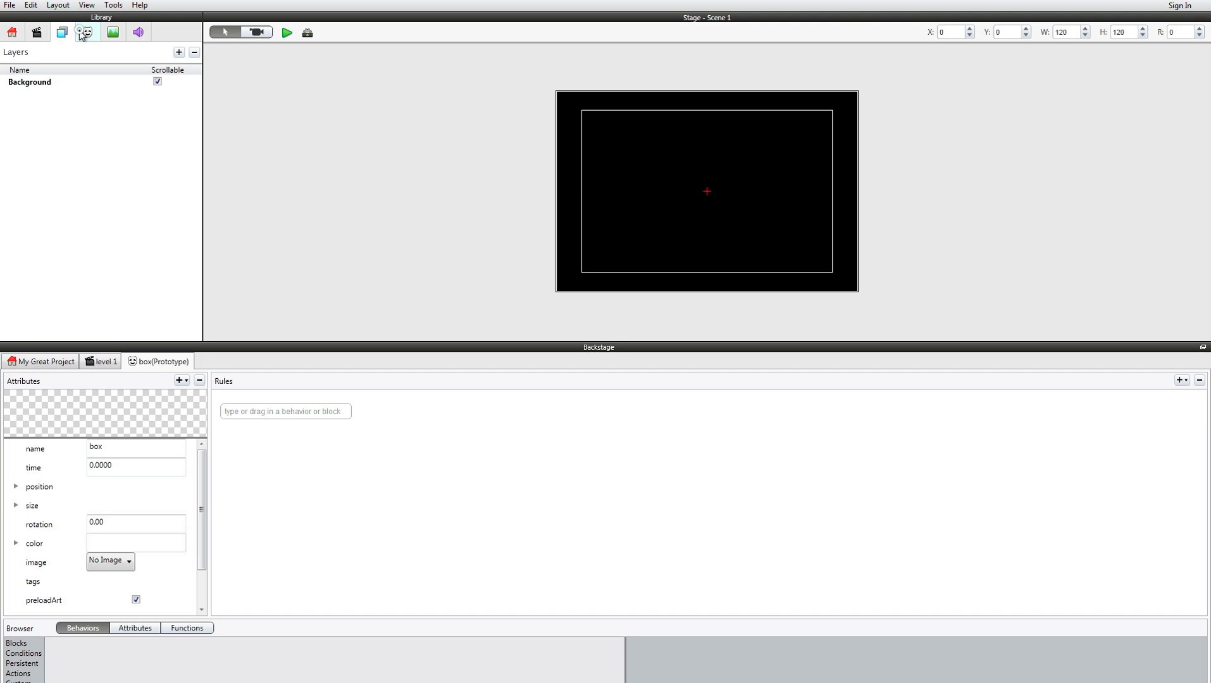
click(87, 33)
click(32, 37)
click(46, 91)
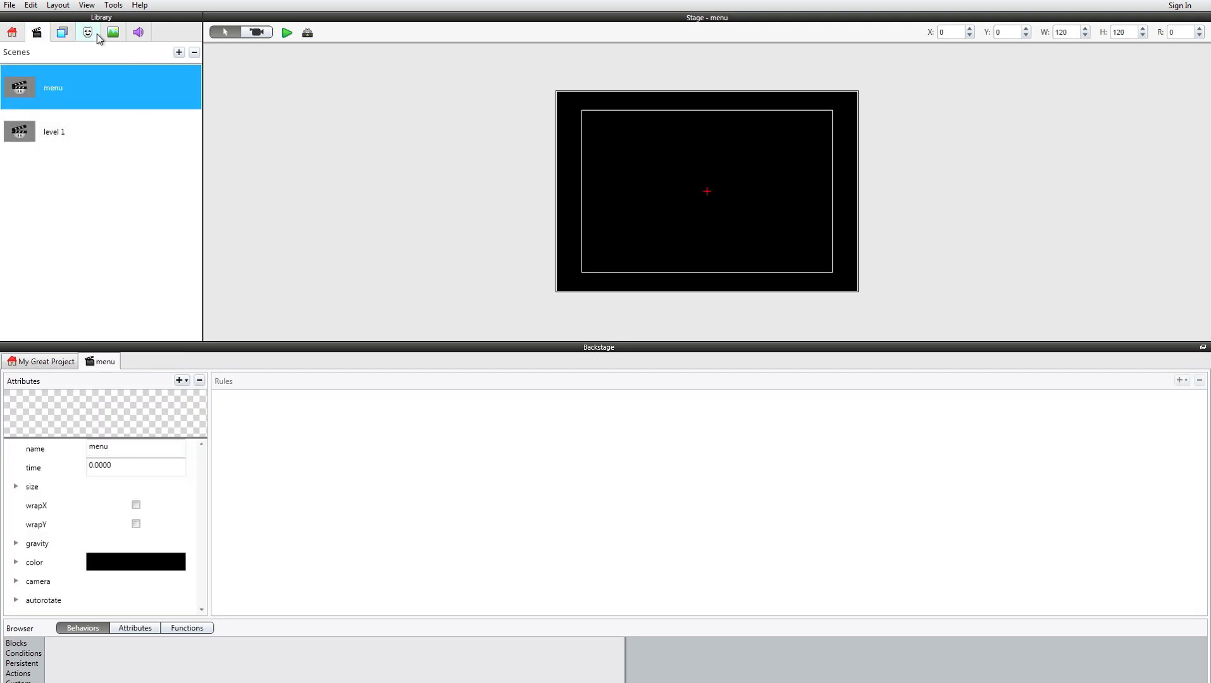
click(80, 36)
click(60, 36)
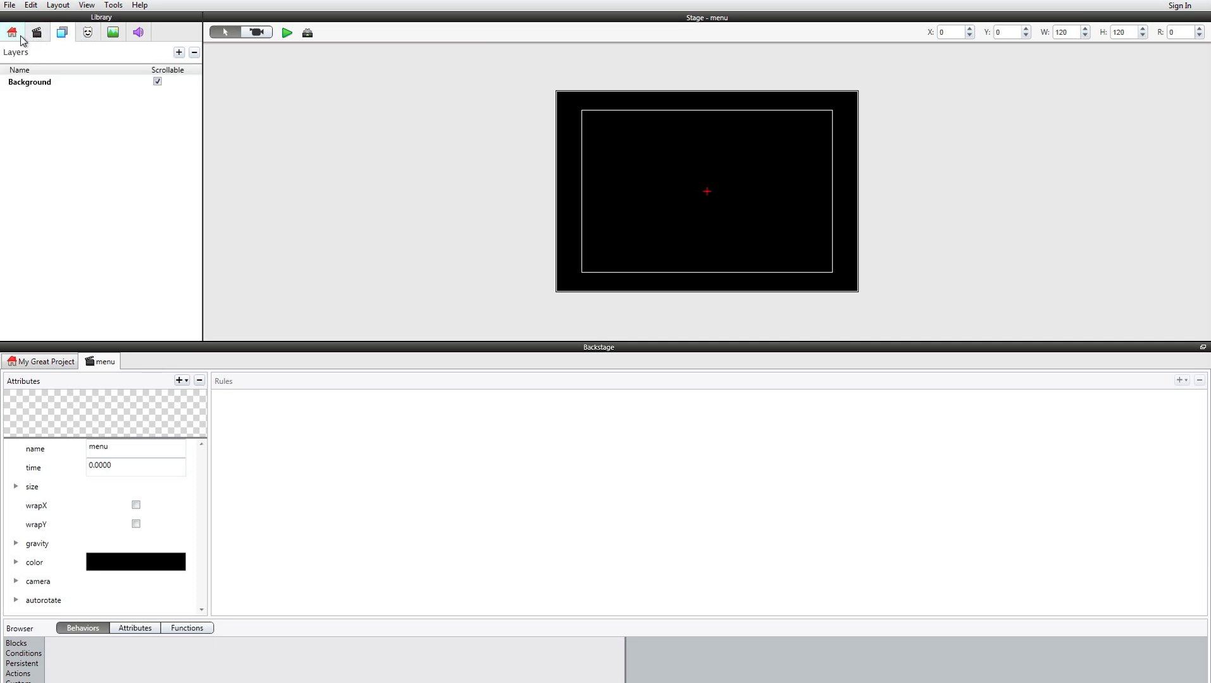
Look at the project attributes and the scene, layer, actor, image and audio sections of the library
click(54, 363)
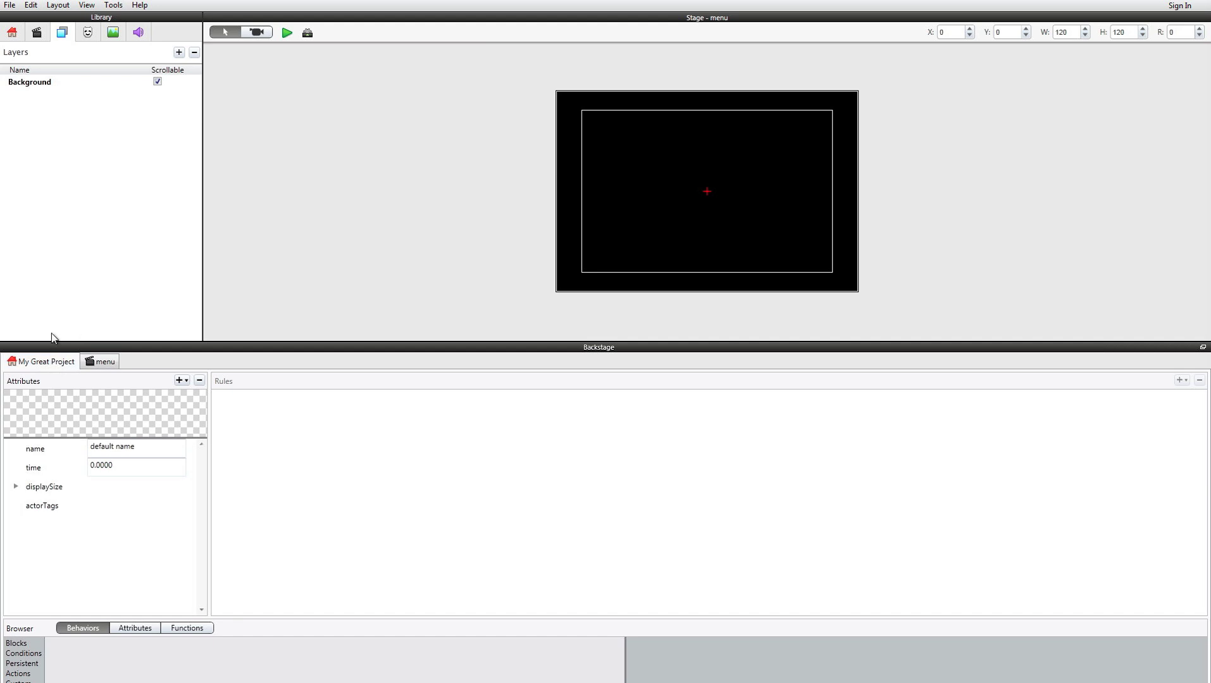
click(47, 37)
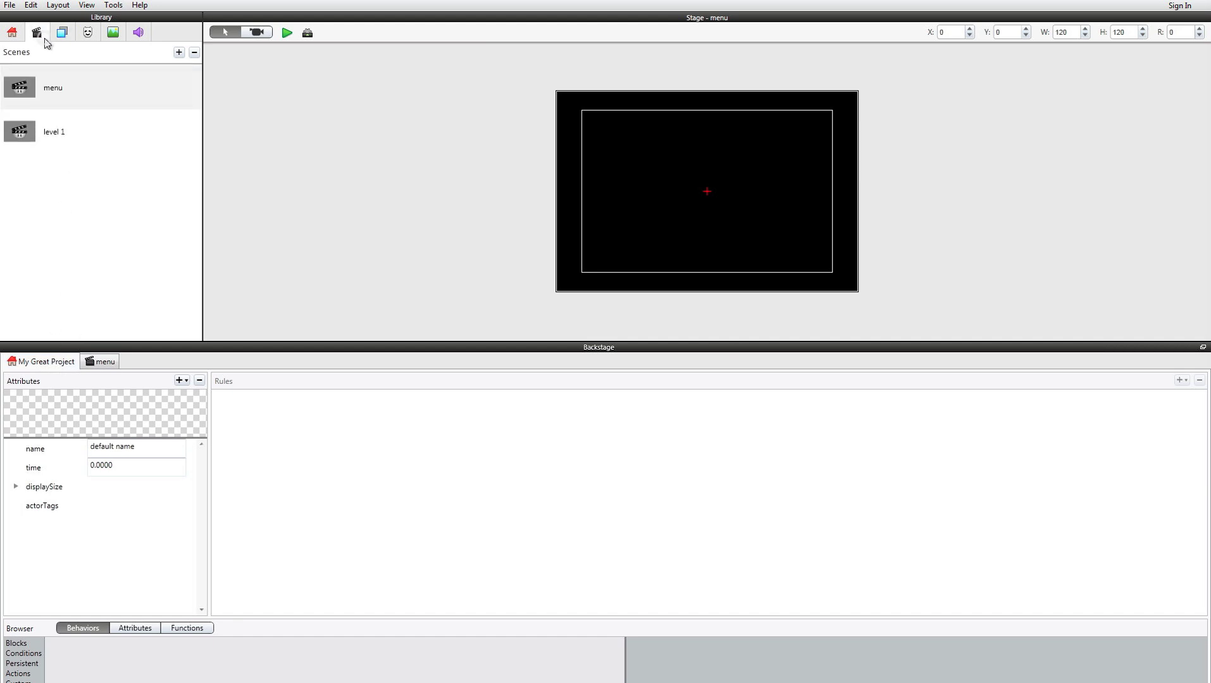
click(69, 38)
click(89, 37)
click(112, 37)
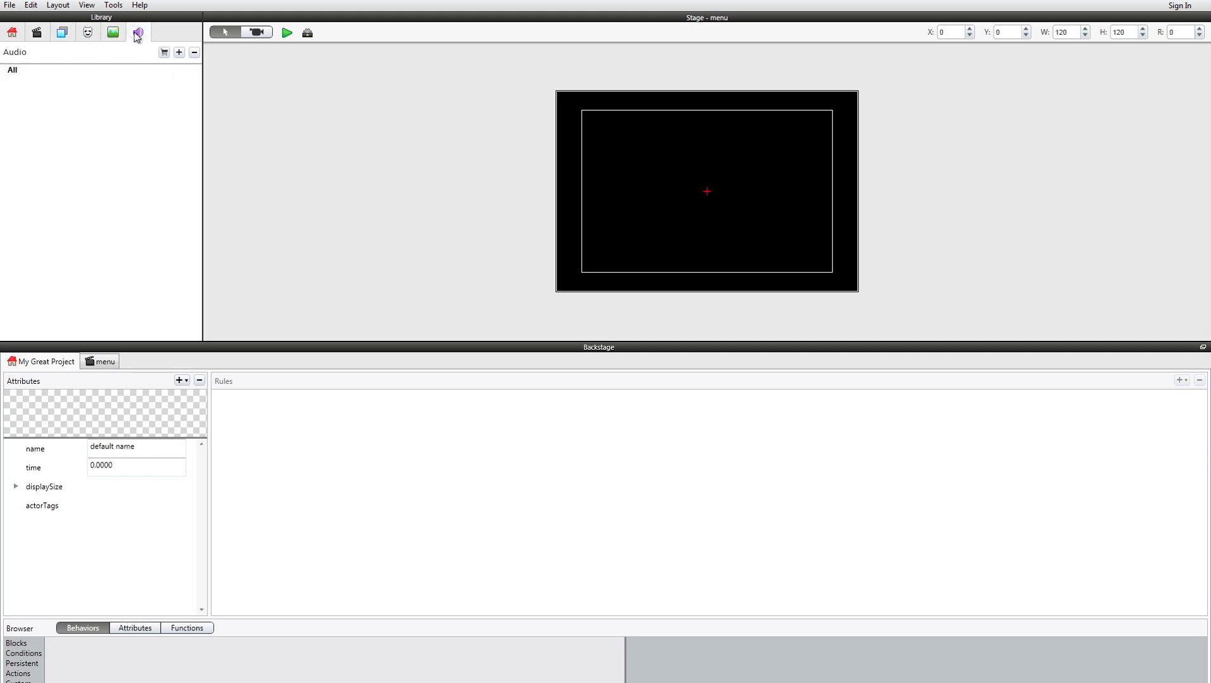
Add a table to the Windows project's game settings
click(14, 35)
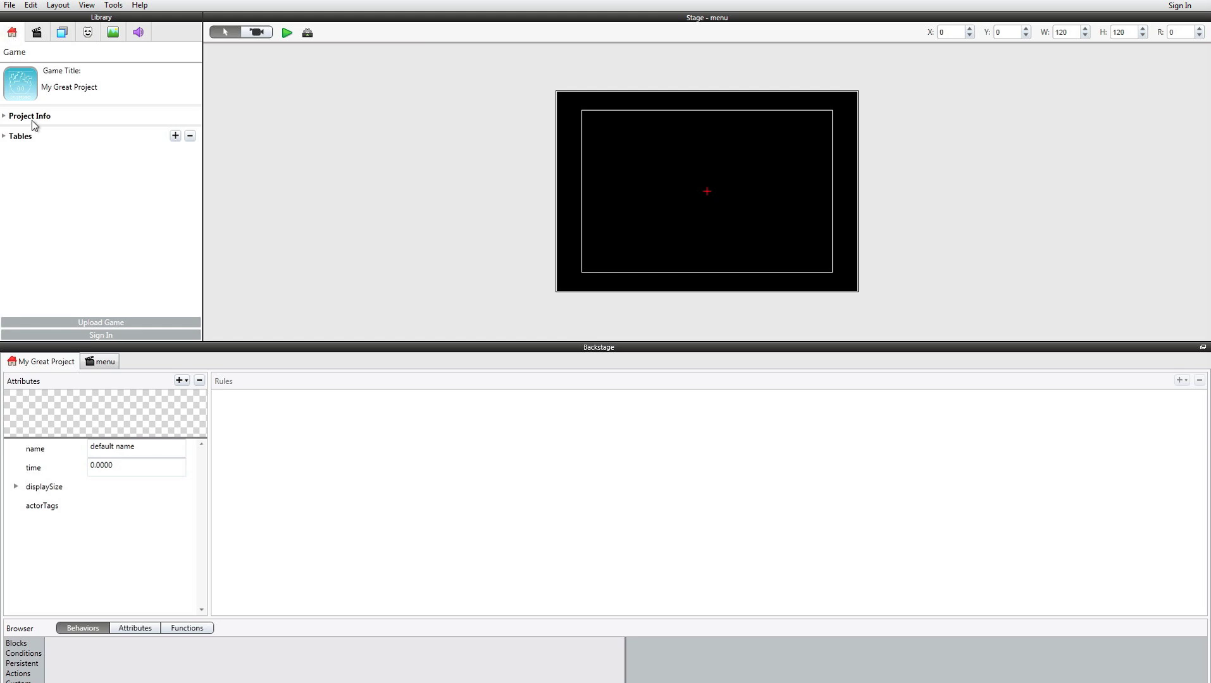
click(175, 136)
click(223, 155)
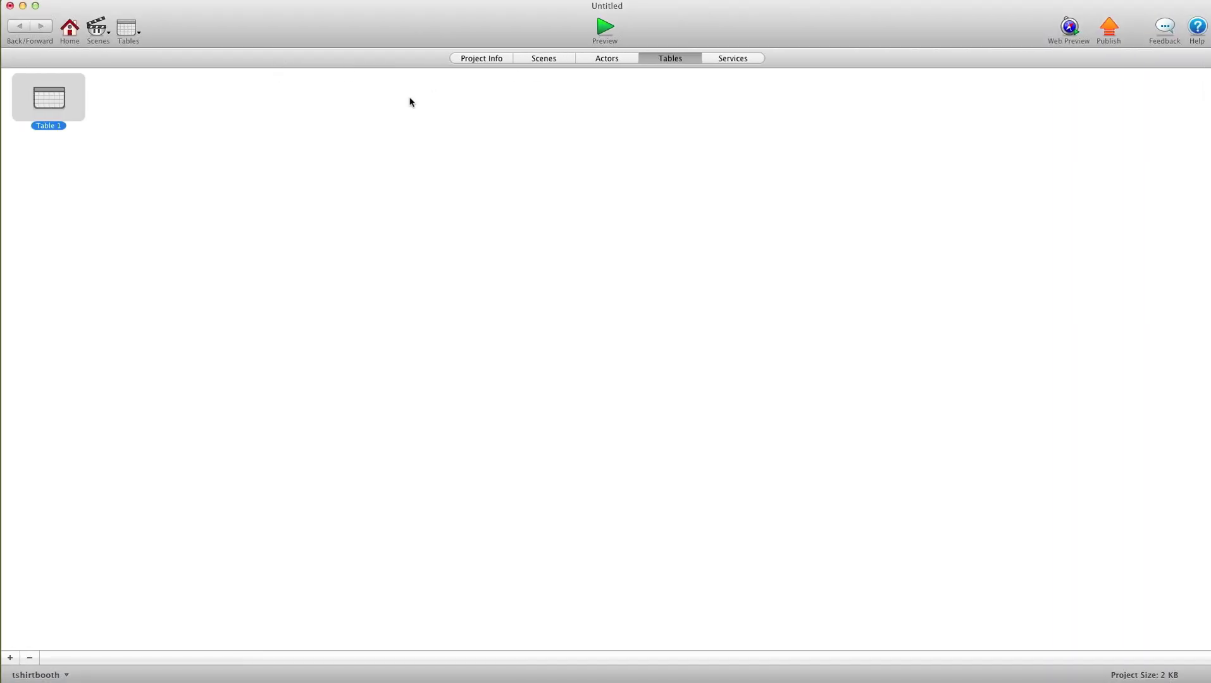
Switch to the Mac GameSalad project and open its Initial Scene
click(536, 57)
double_click(46, 95)
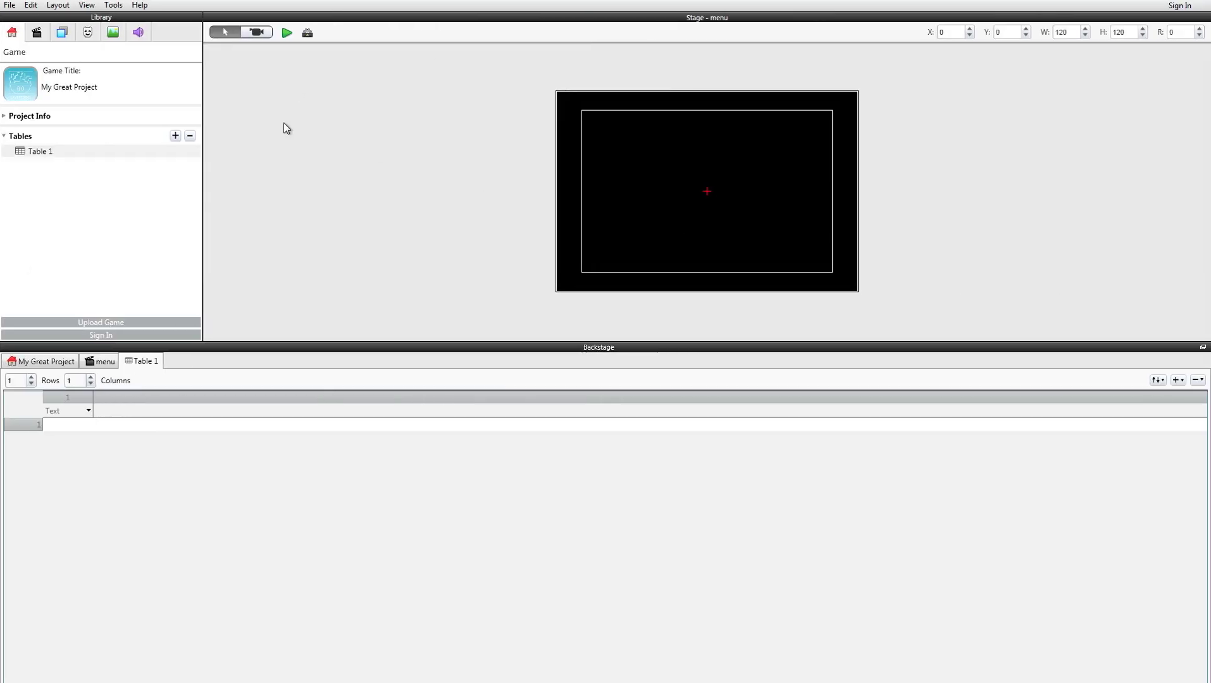
Switch to the Windows GameSalad project, view its project attributes, and hide and show the Backstage area
click(94, 361)
click(65, 361)
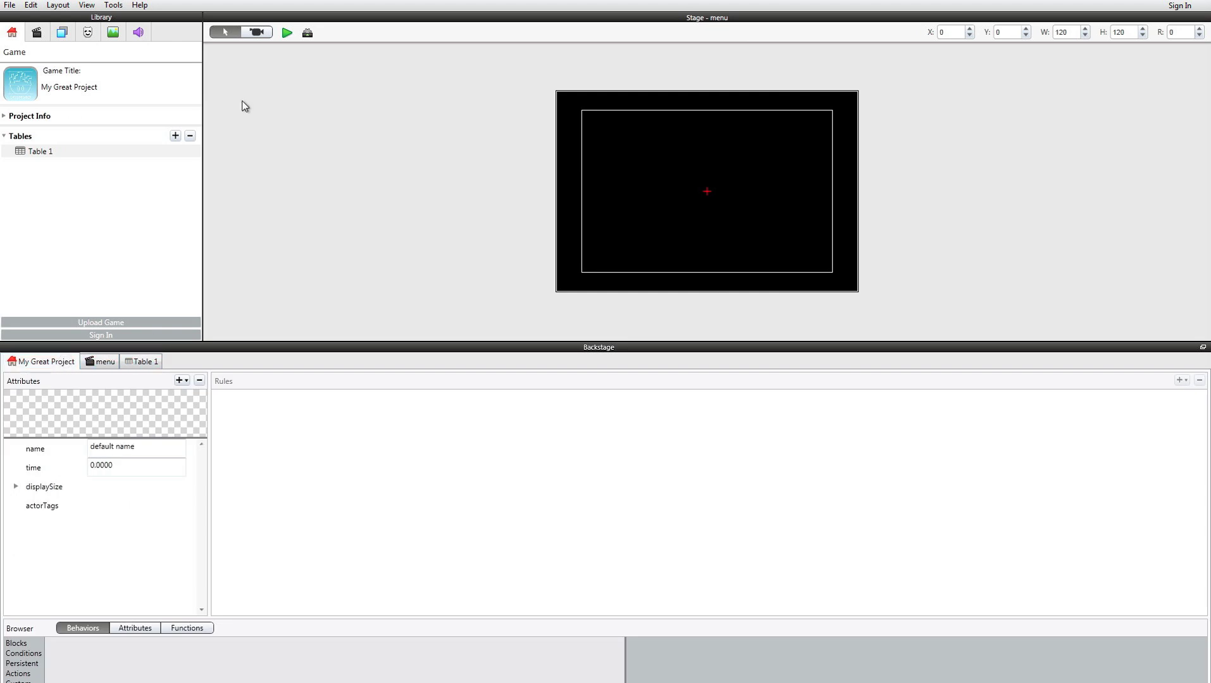
click(307, 34)
click(307, 33)
click(306, 33)
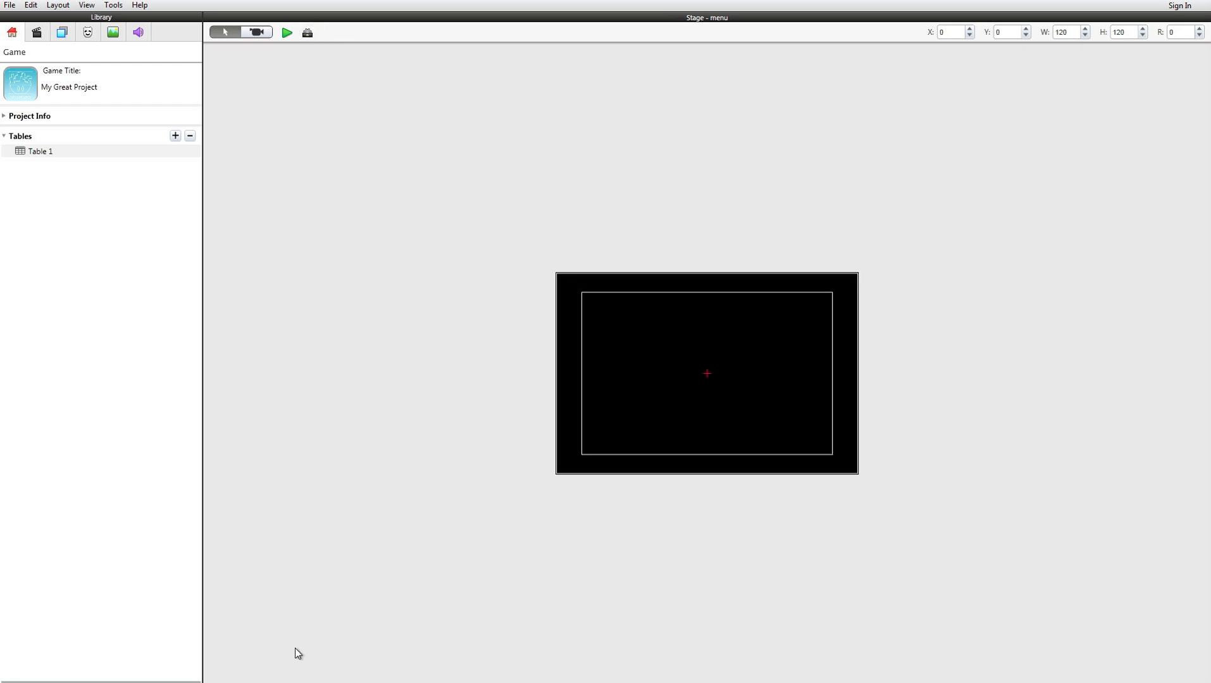
click(307, 33)
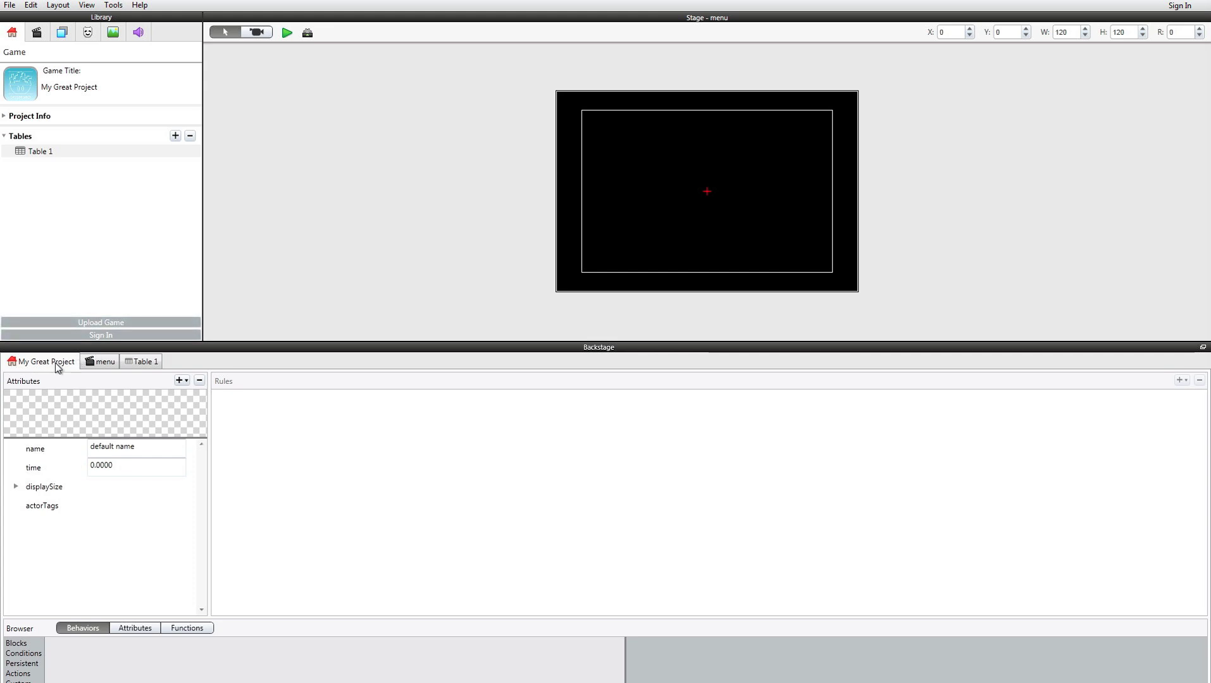
View the open menu scene and Table 1 in Backstage, and look at the scene and game library sections
click(101, 362)
click(144, 362)
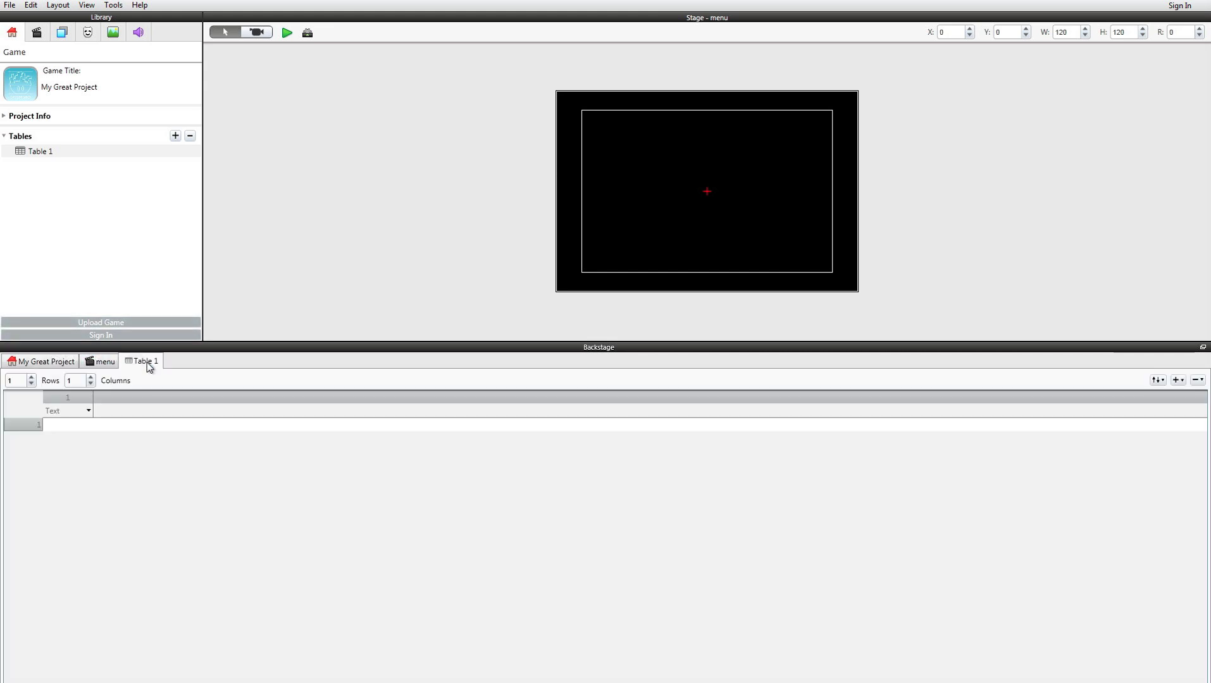
click(39, 152)
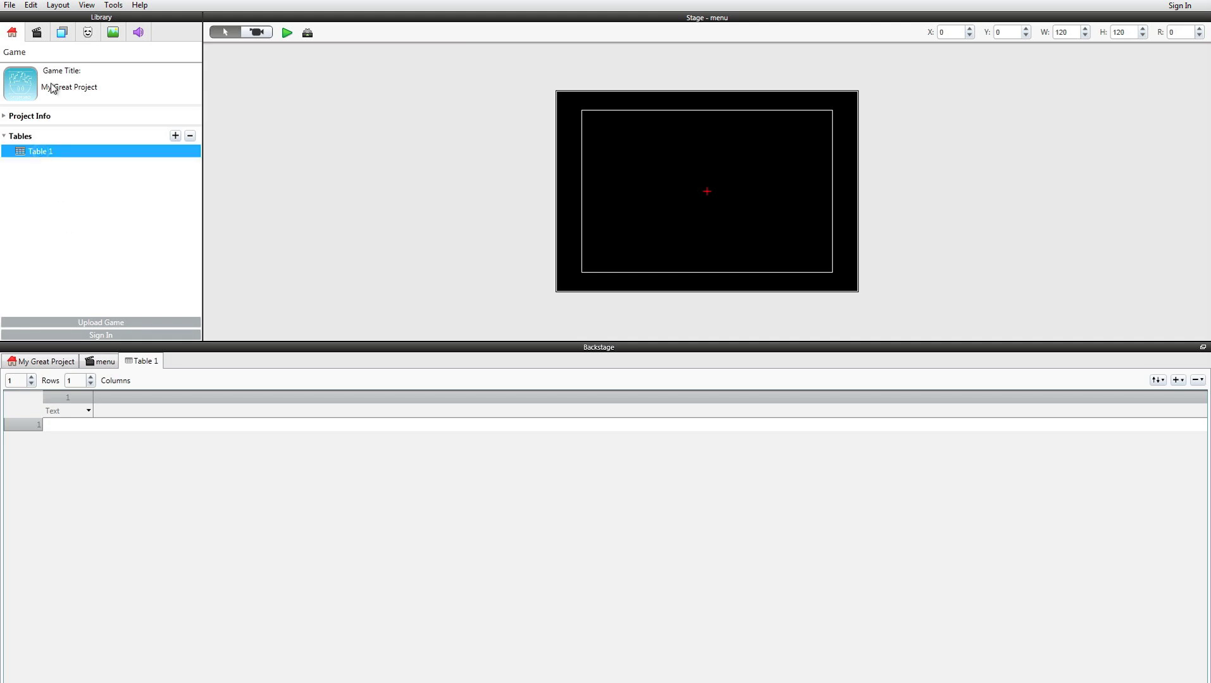
click(45, 37)
click(12, 33)
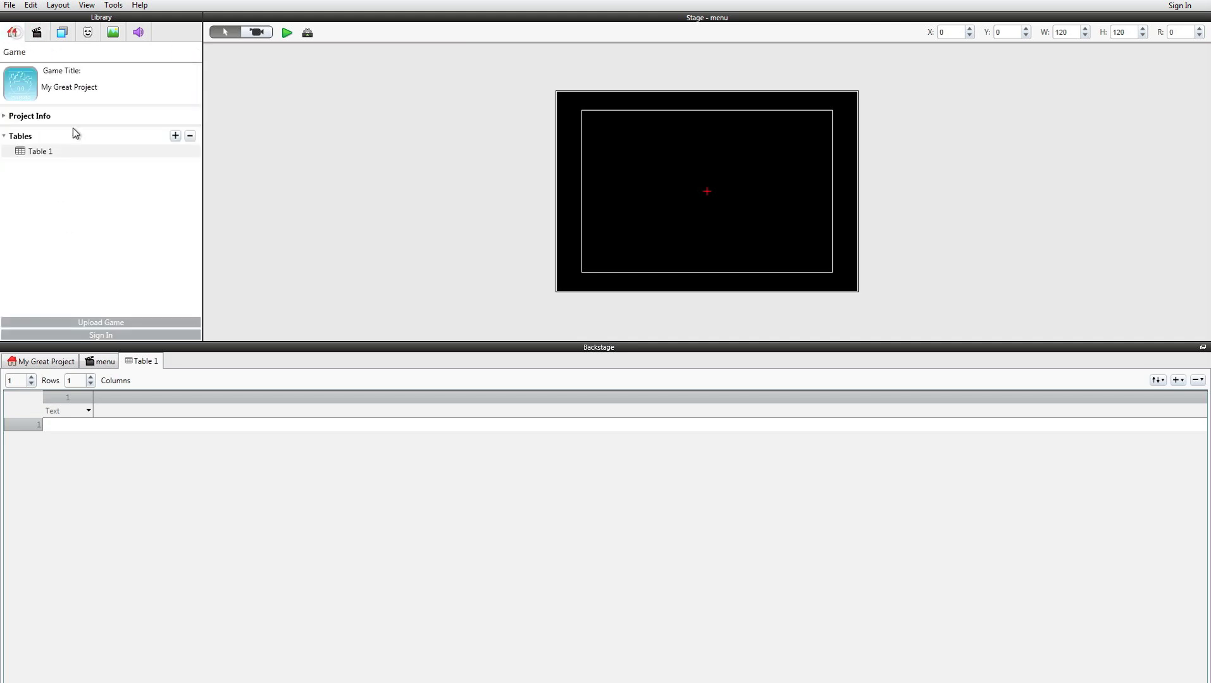
Delete Table 1 from the Windows project
click(89, 151)
click(190, 136)
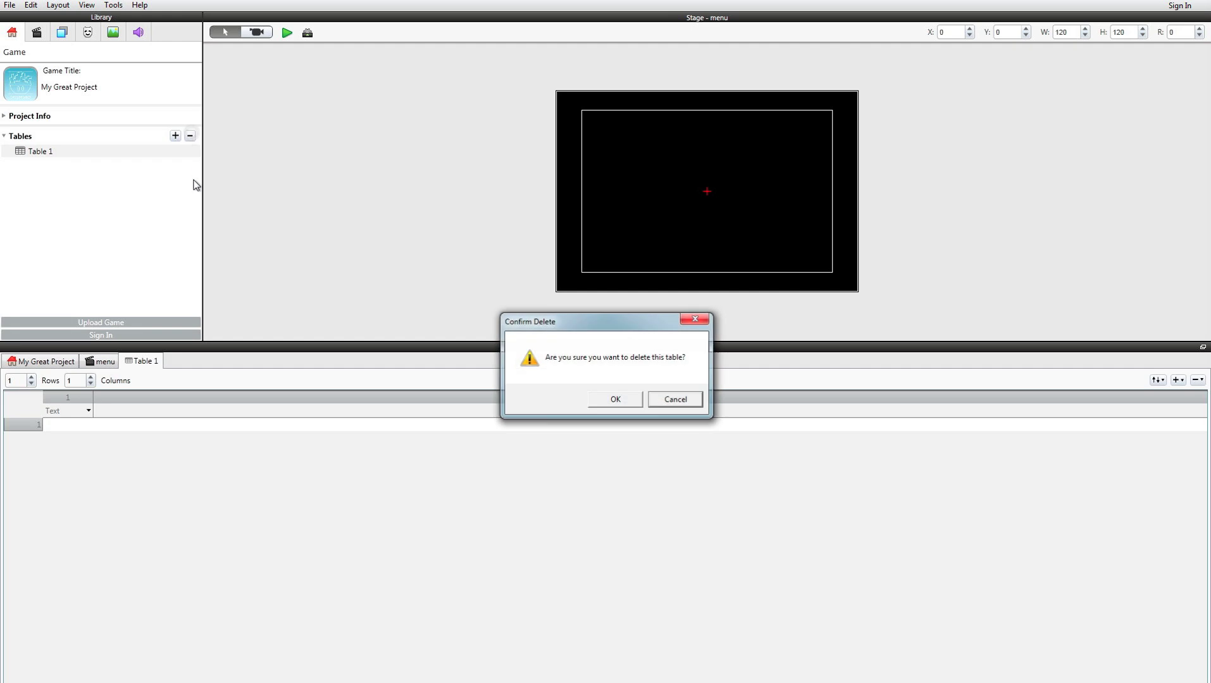
click(615, 399)
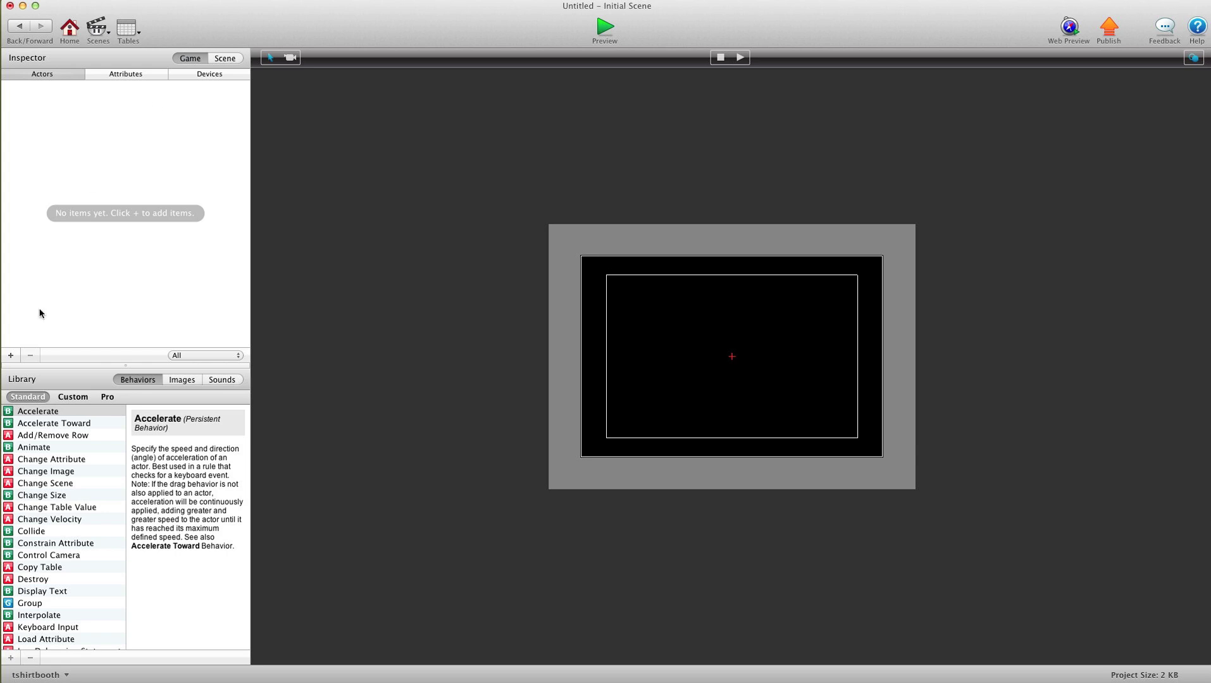
Switch to the Mac GameSalad project and add three actors from the Initial Scene's inspector
click(10, 356)
click(10, 355)
click(10, 355)
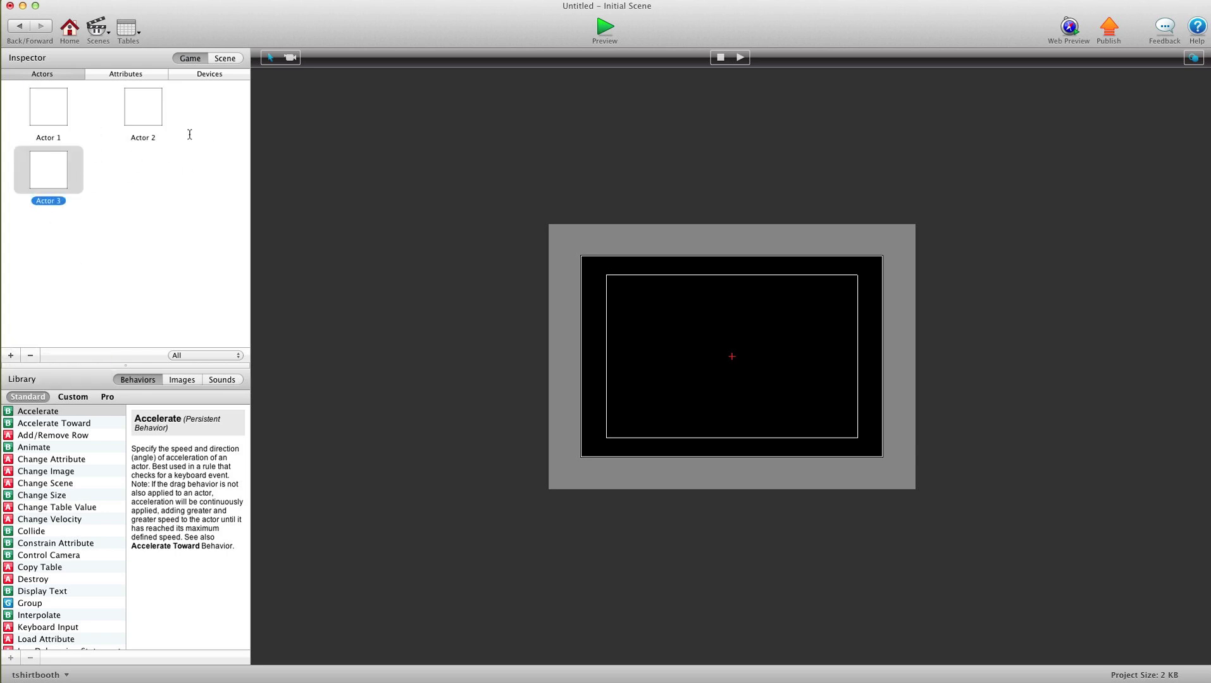
Rename Actor 1 in the Mac project as eee
double_click(55, 133)
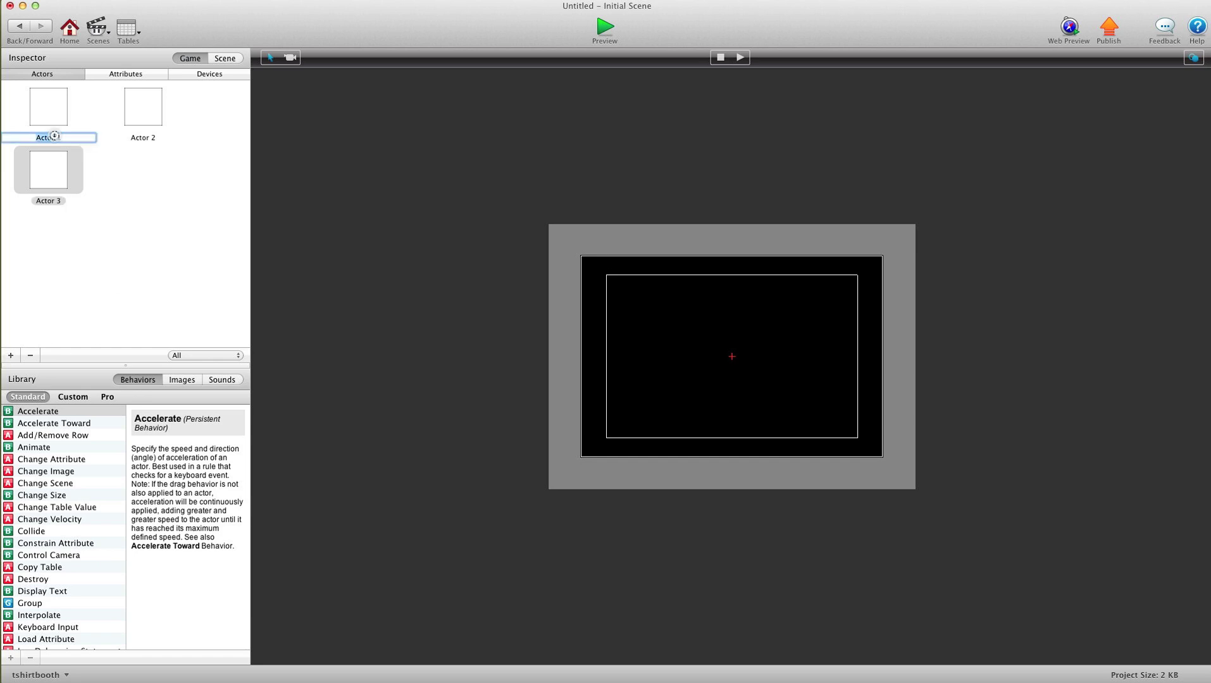
text(eee)
click(142, 203)
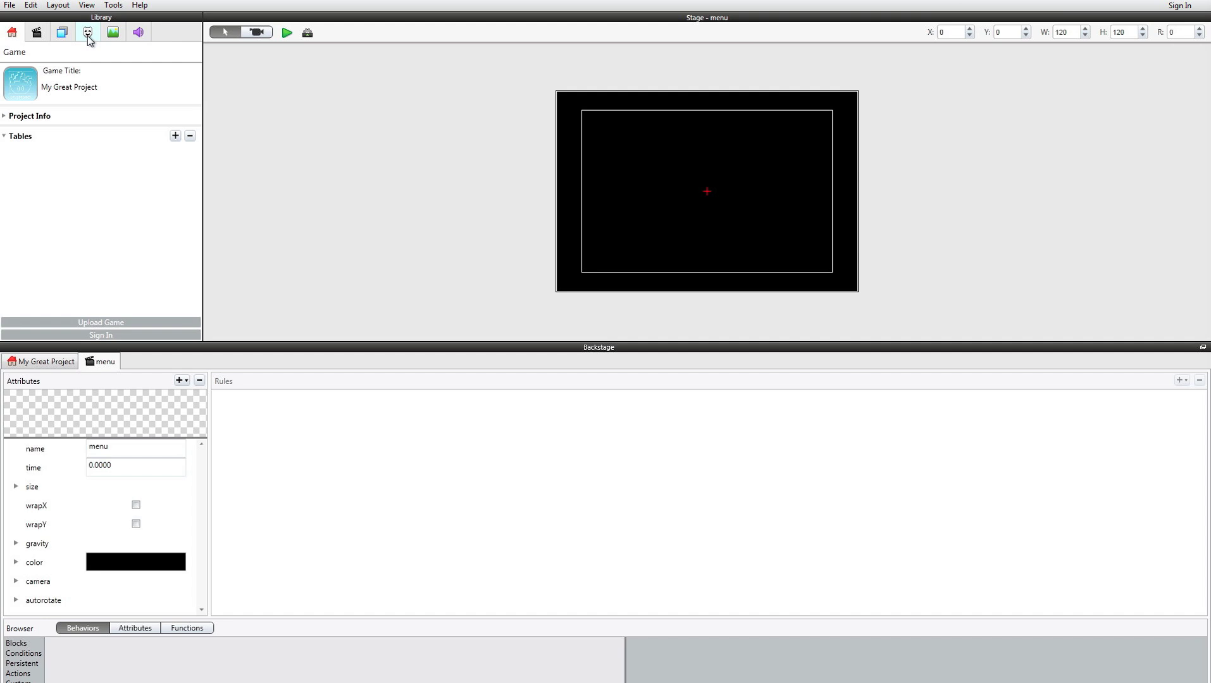
Switch to the Windows GameSalad project, add a fourth actor and open its prototype for editing
click(87, 33)
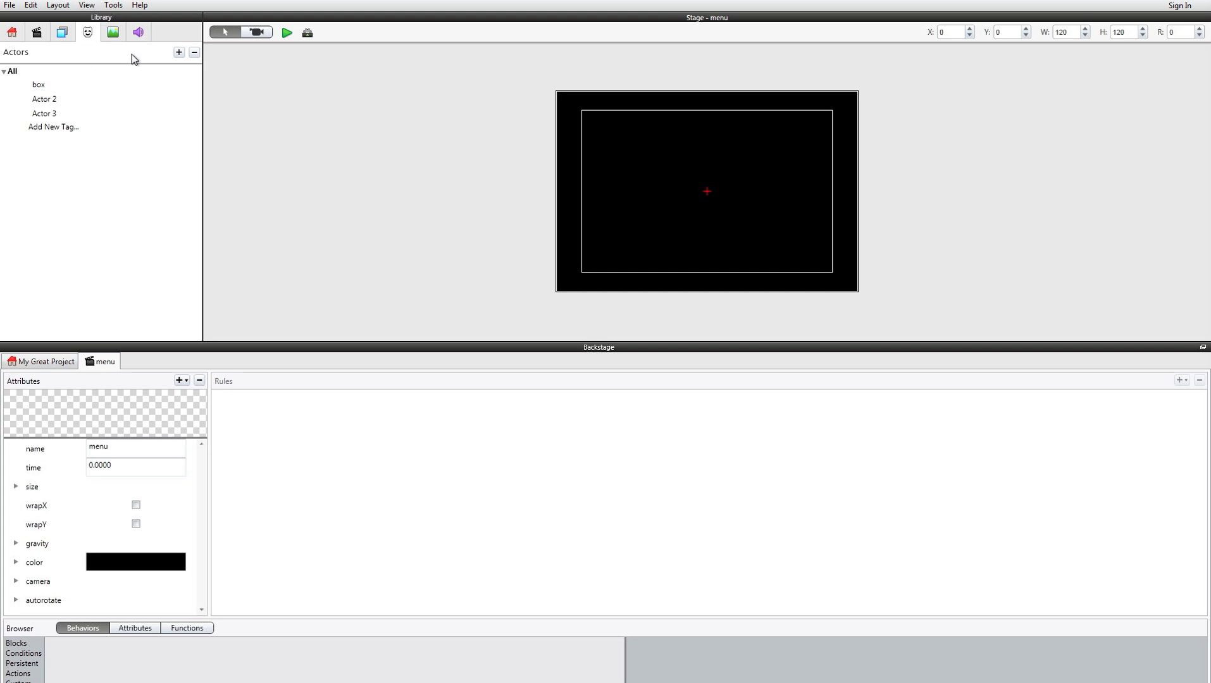
click(179, 52)
double_click(45, 128)
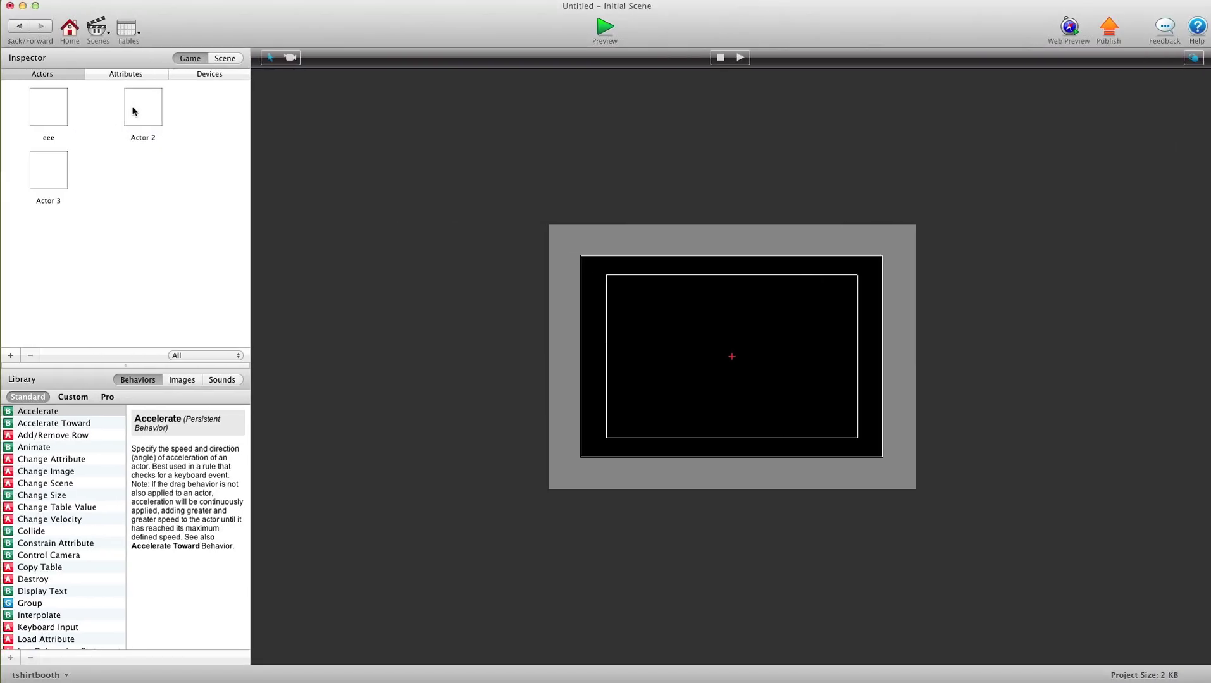
Place Actor 2 in the Mac project's Initial Scene and the box actor in the Windows project's menu scene
click(140, 107)
drag(141, 107, 655, 341)
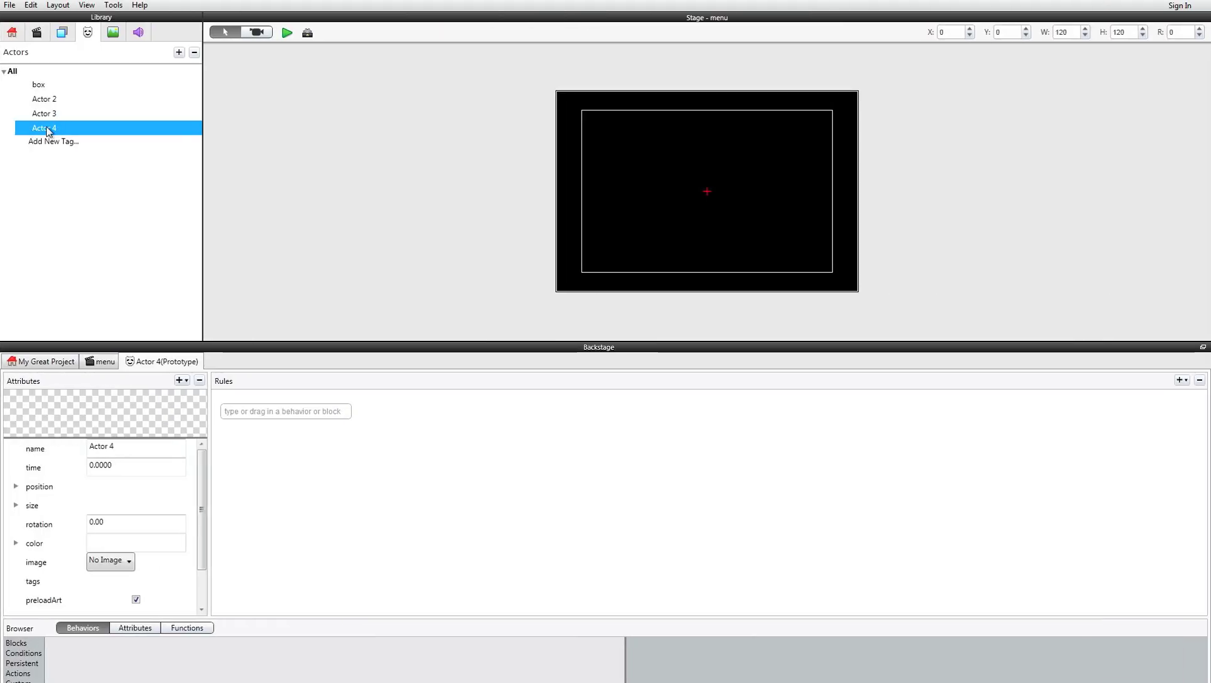
drag(41, 86, 639, 163)
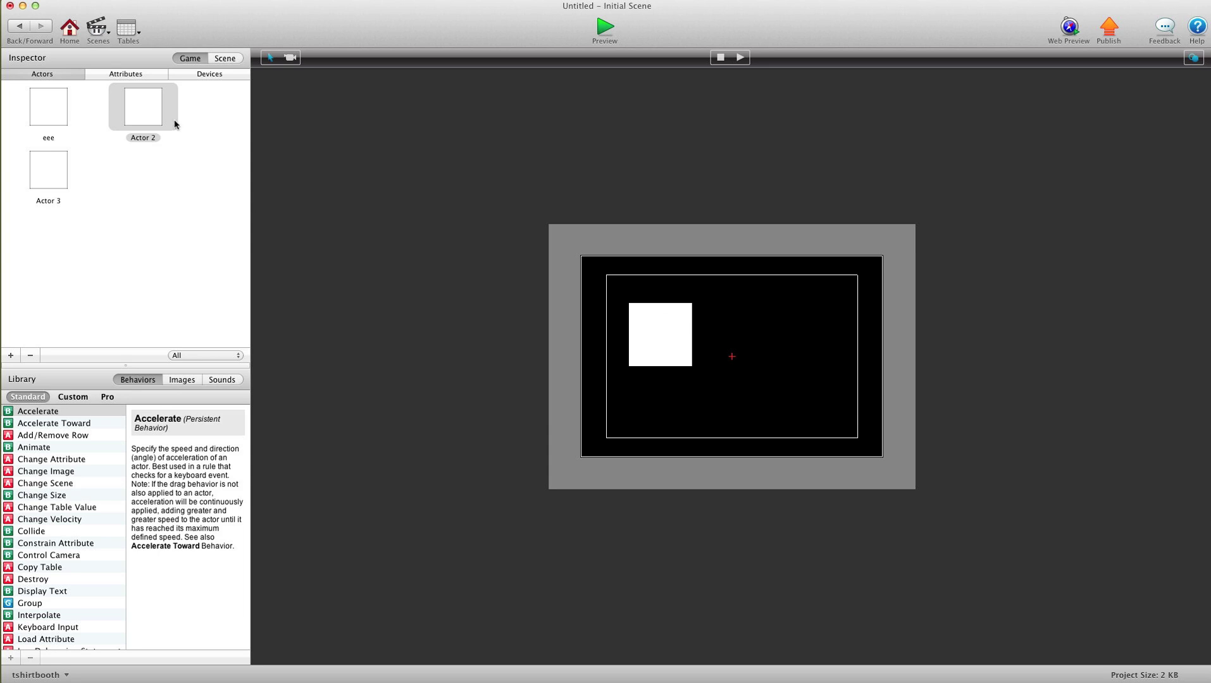
Switch to the Mac GameSalad project, select the placed Actor 2 instance and open the Actor 2 prototype
click(677, 343)
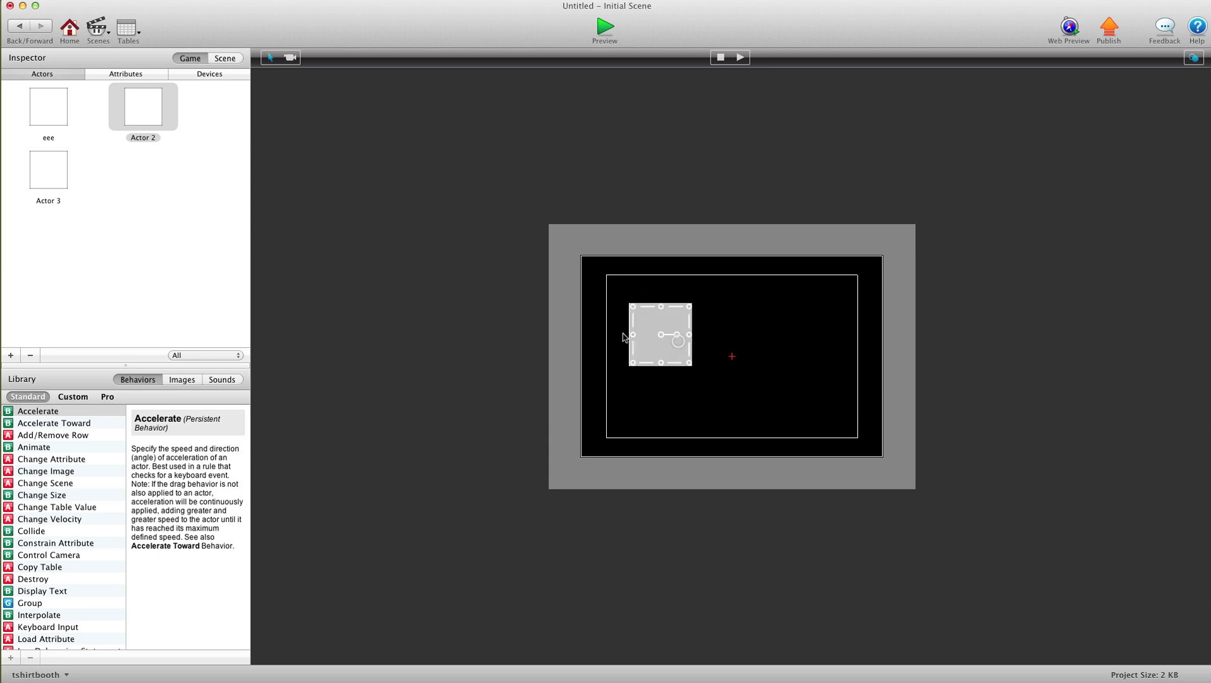
double_click(141, 112)
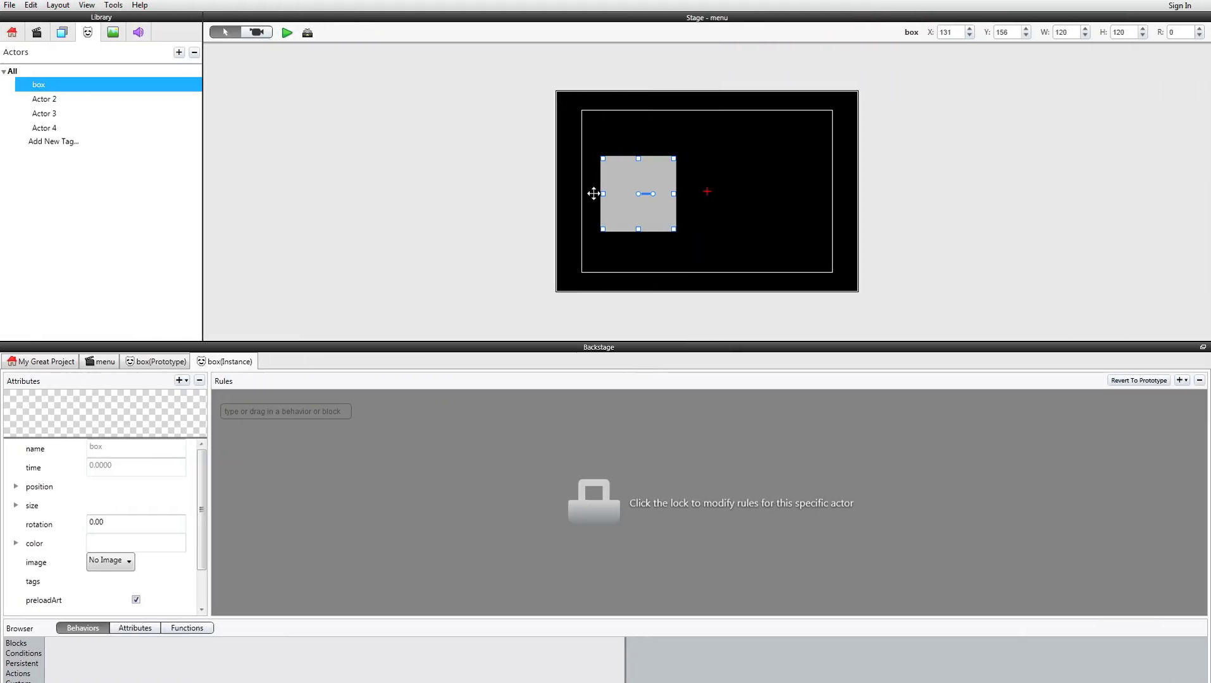
Switch to the Windows project, move the placed box to about X 141, Y 185 and view the box prototype
drag(630, 194, 636, 175)
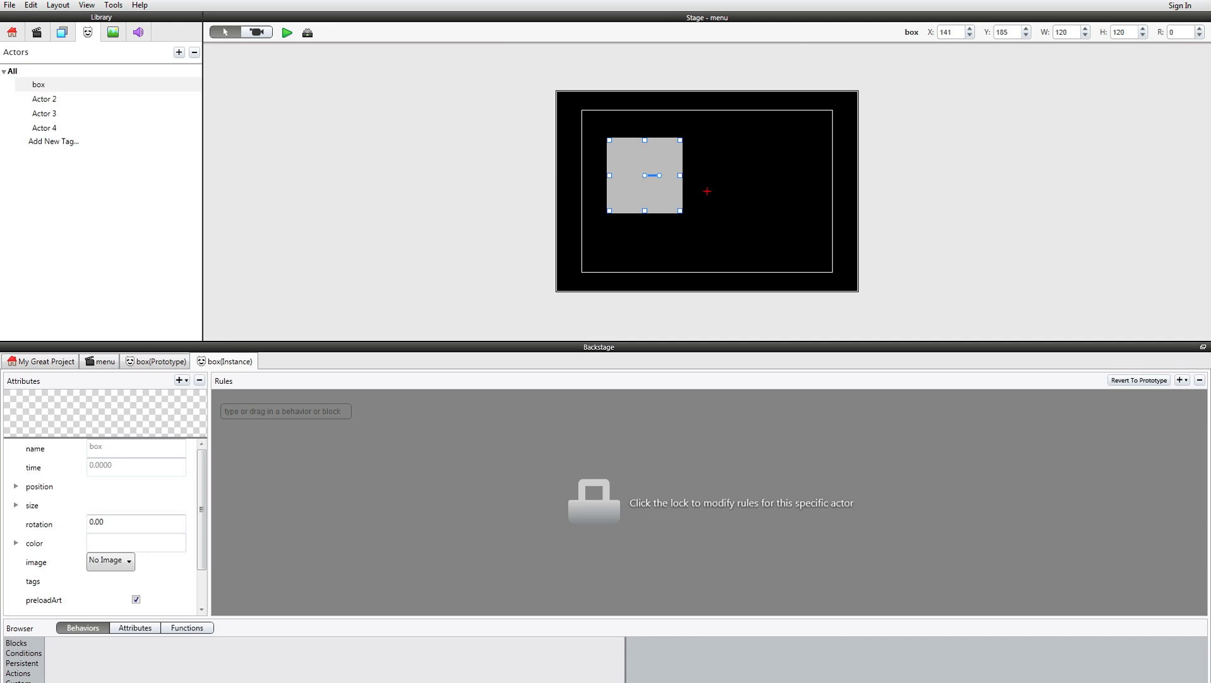
click(43, 87)
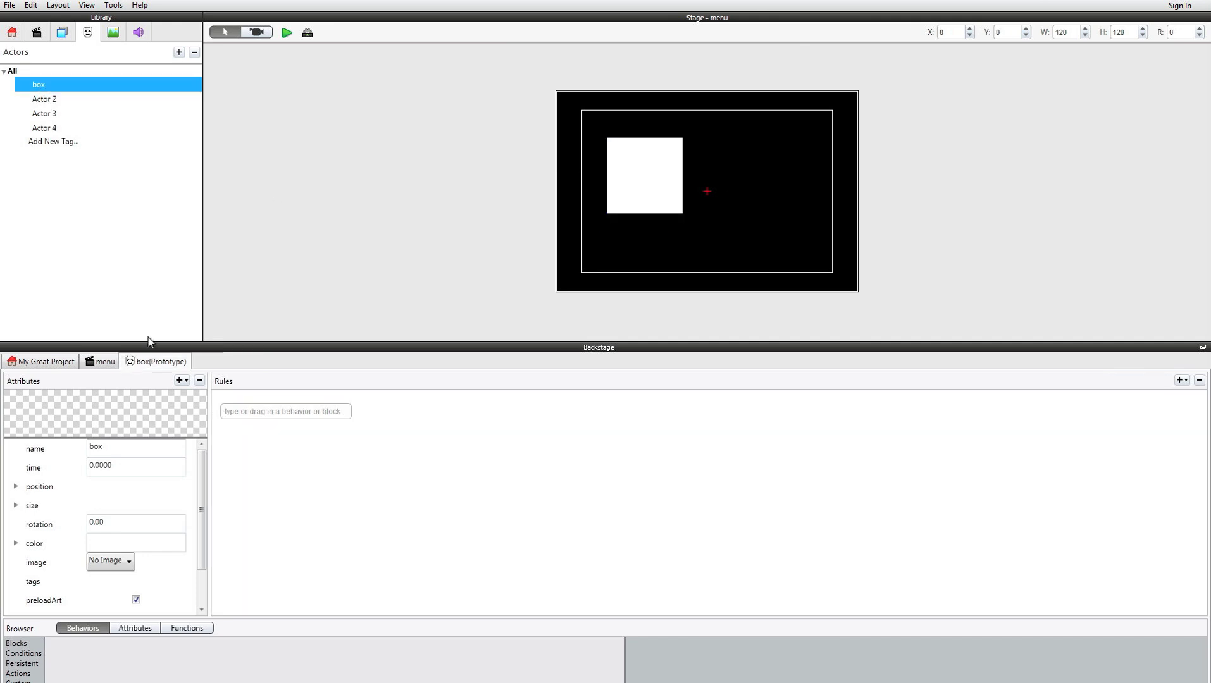
click(148, 364)
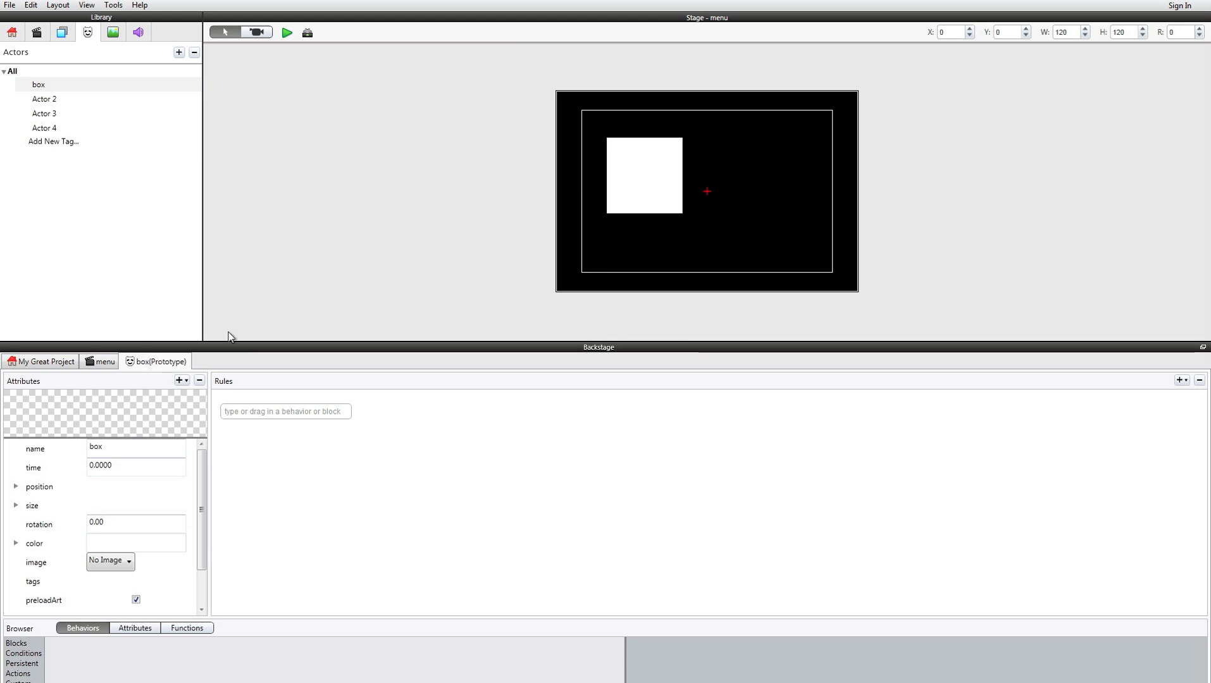
Unlock the rules of the placed box instance and move it to about X 245, Y 183
click(646, 168)
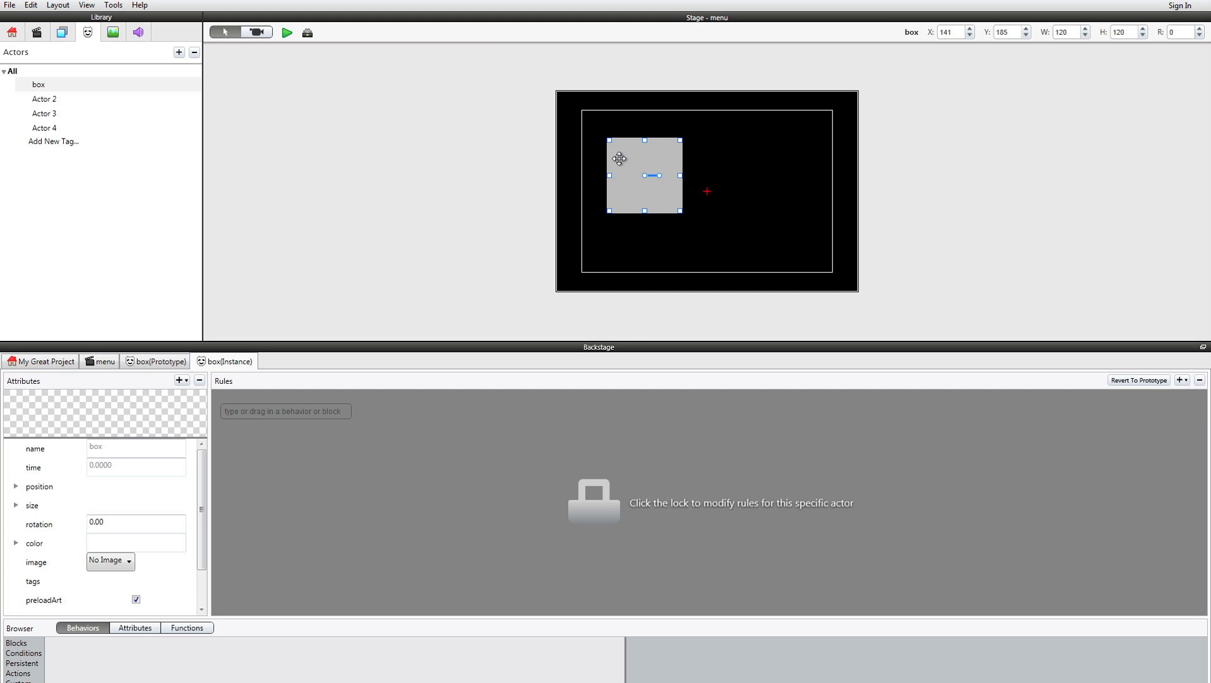
click(612, 506)
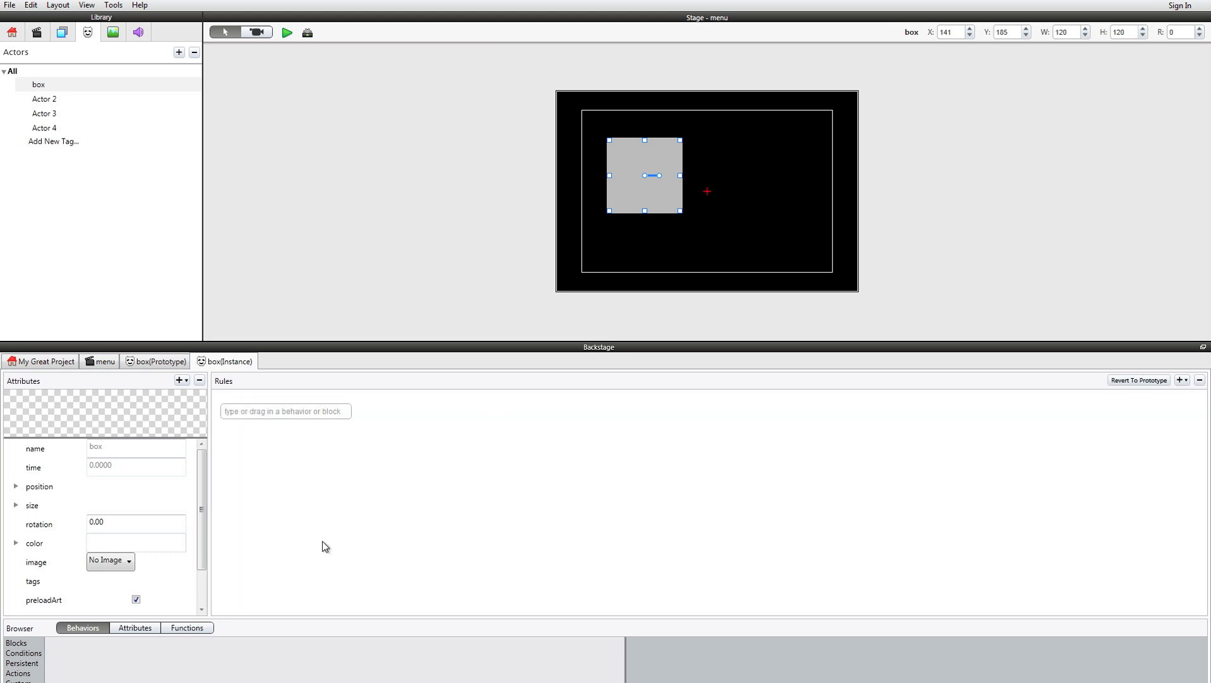
drag(642, 184, 708, 186)
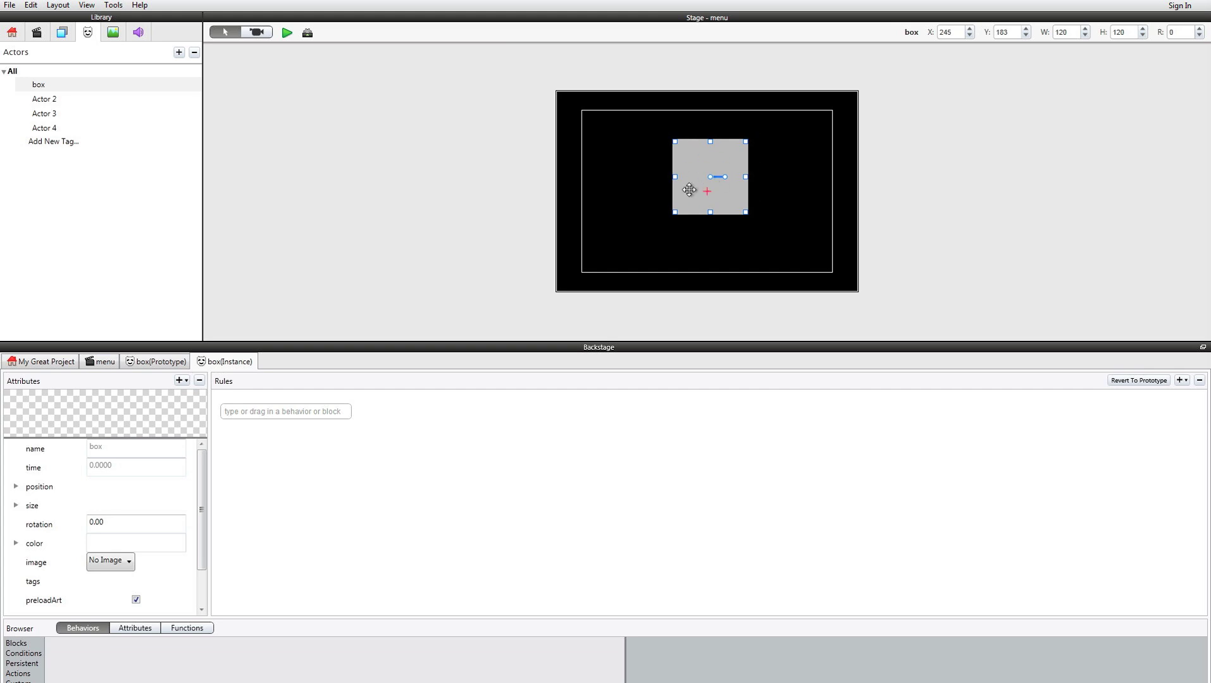
Open the box prototype and examine its attributes and rules
click(50, 89)
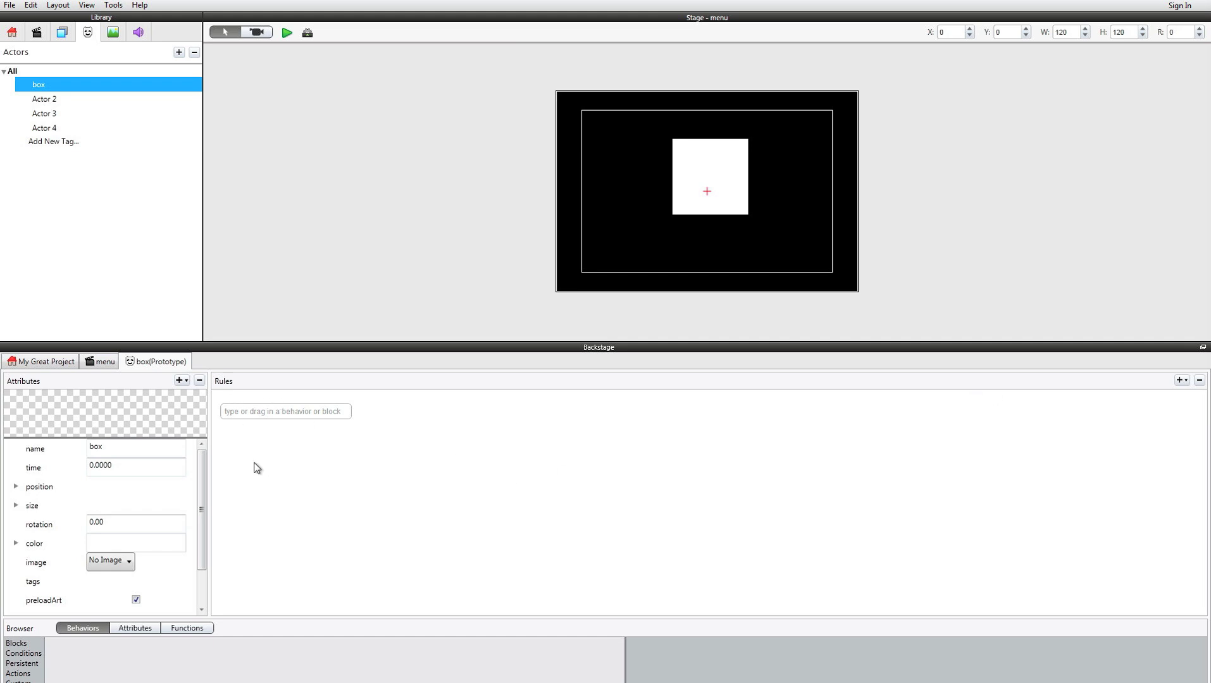
scroll(155, 479, down, 2)
scroll(155, 479, up, 2)
scroll(155, 479, down, 2)
scroll(155, 479, up, 2)
Delete the placed box instance from the menu scene
click(706, 168)
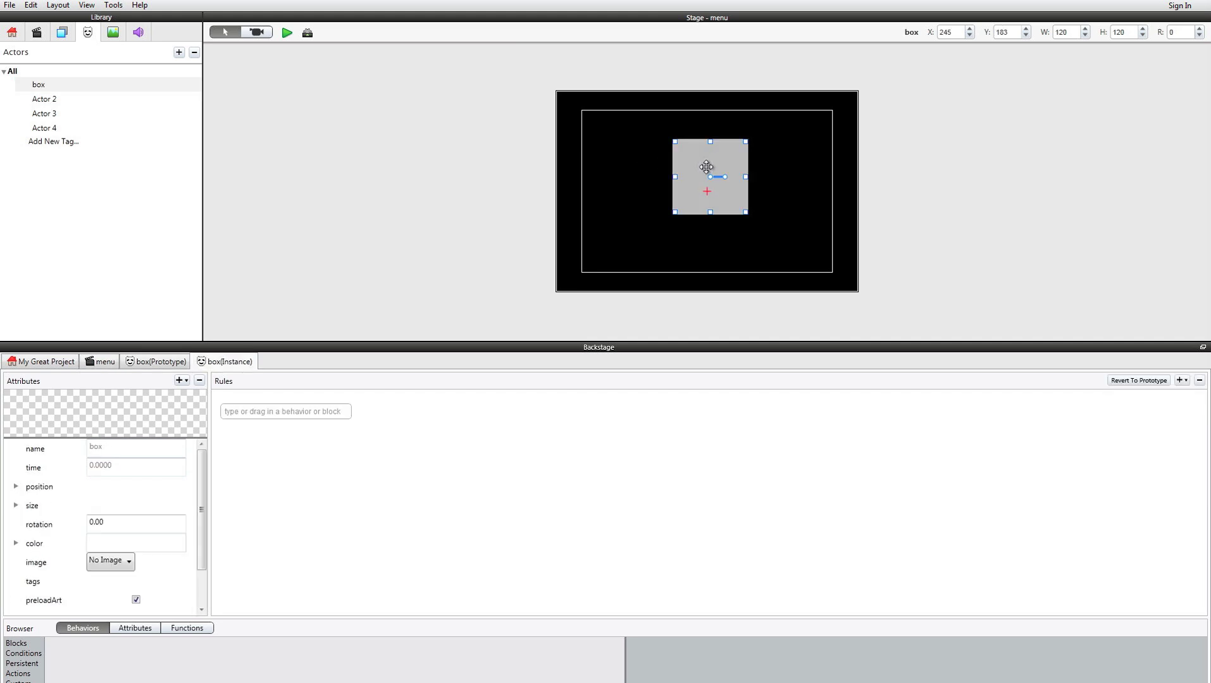
key(BackSpace)
key(Delete)
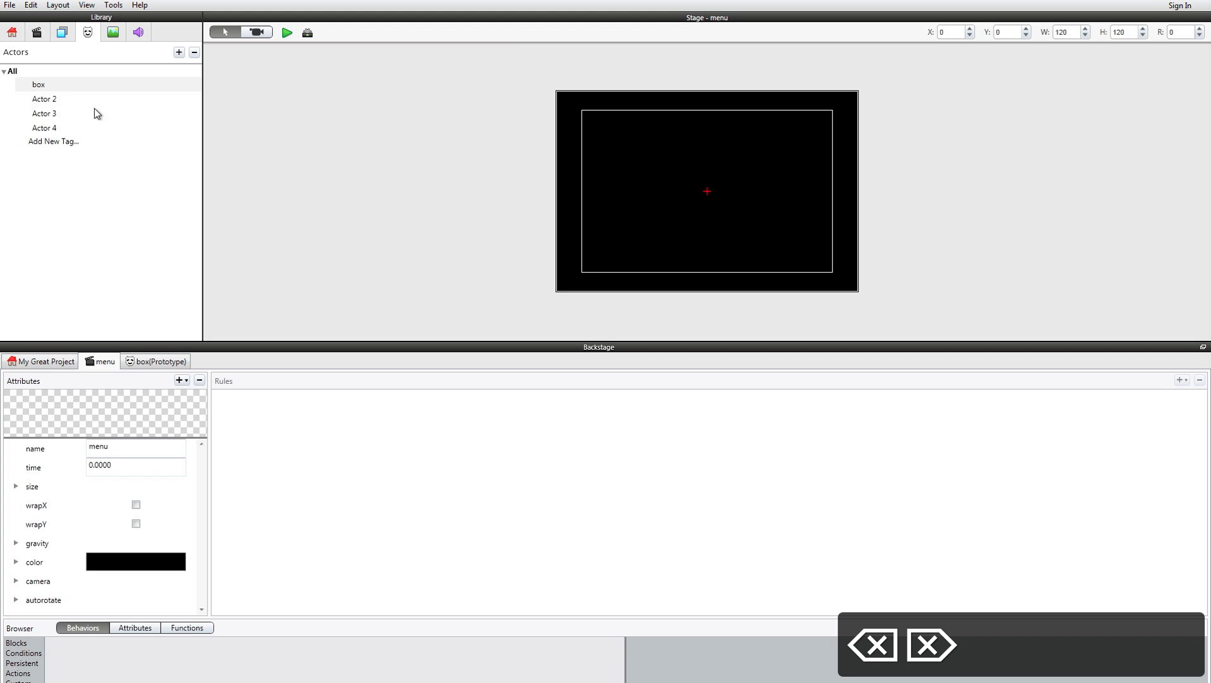
Place a box actor instance in the menu scene at about X 74, Y 162
drag(71, 81, 604, 165)
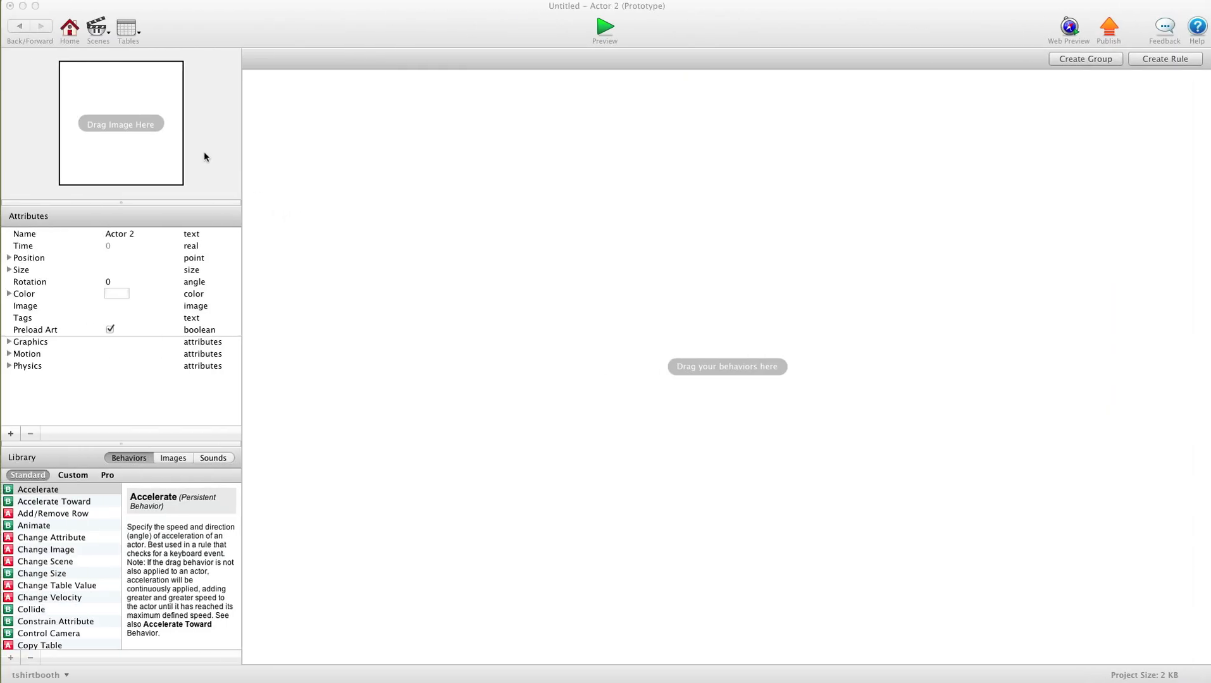
Switch to the Mac project, return to the initial scene and add an index game attribute named uuuu
click(13, 26)
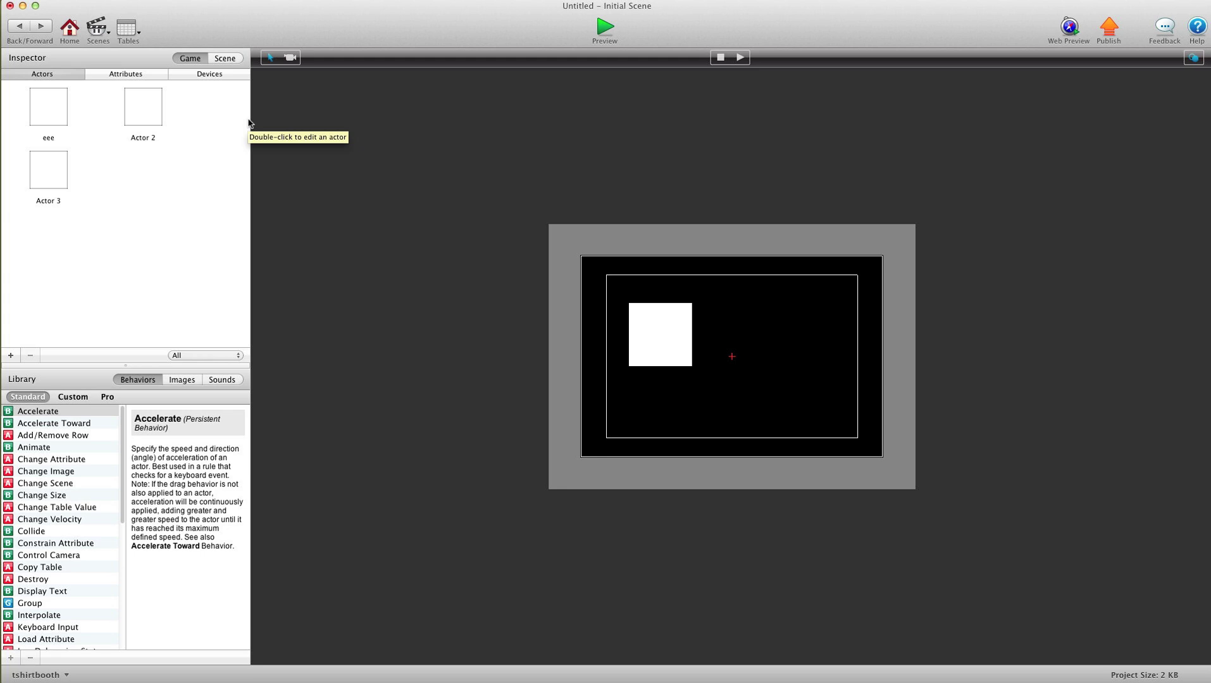
click(126, 75)
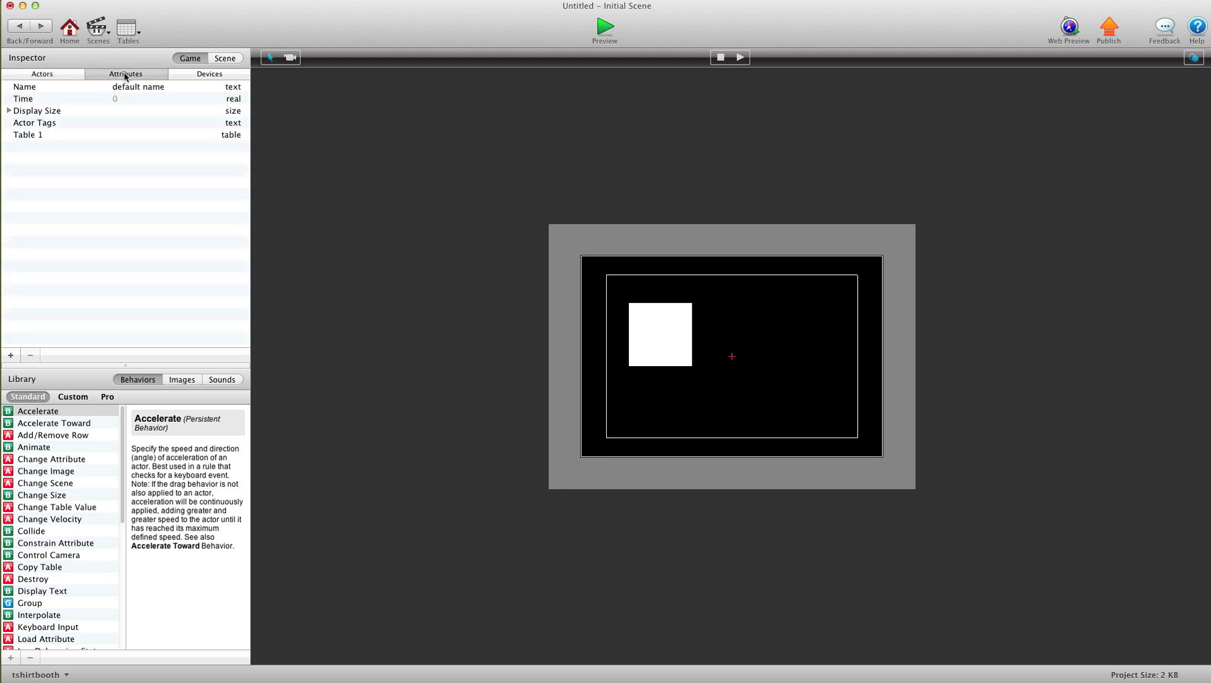
click(11, 355)
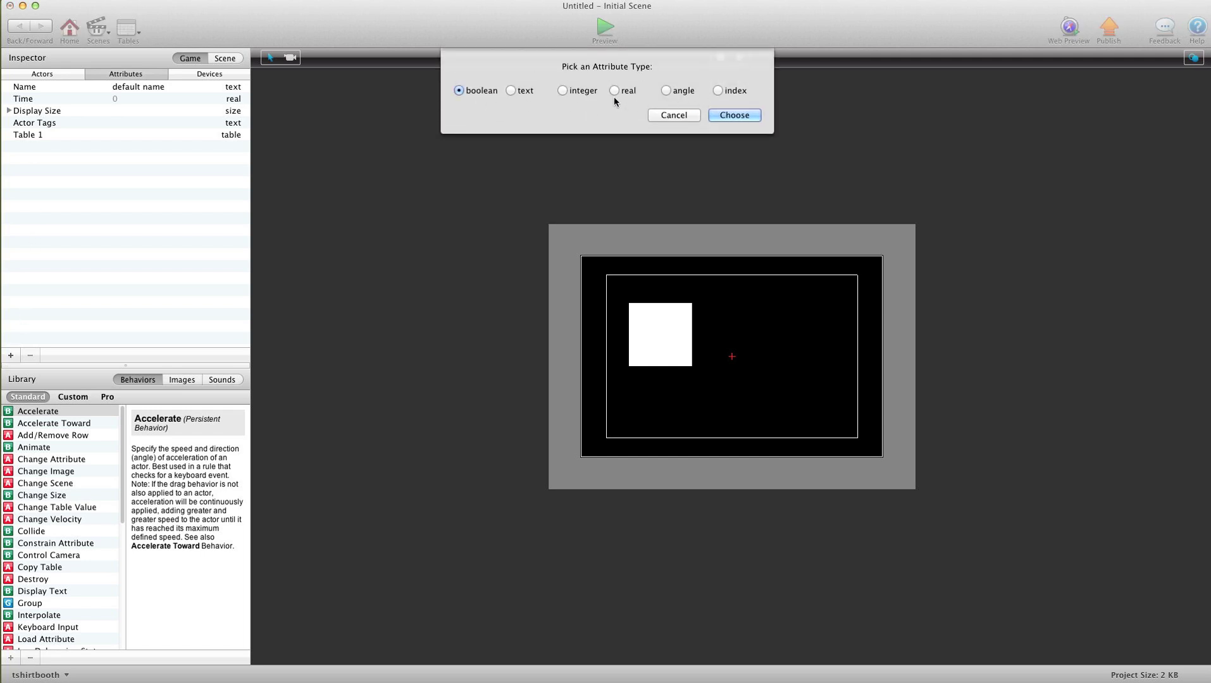
click(721, 92)
click(728, 116)
double_click(45, 151)
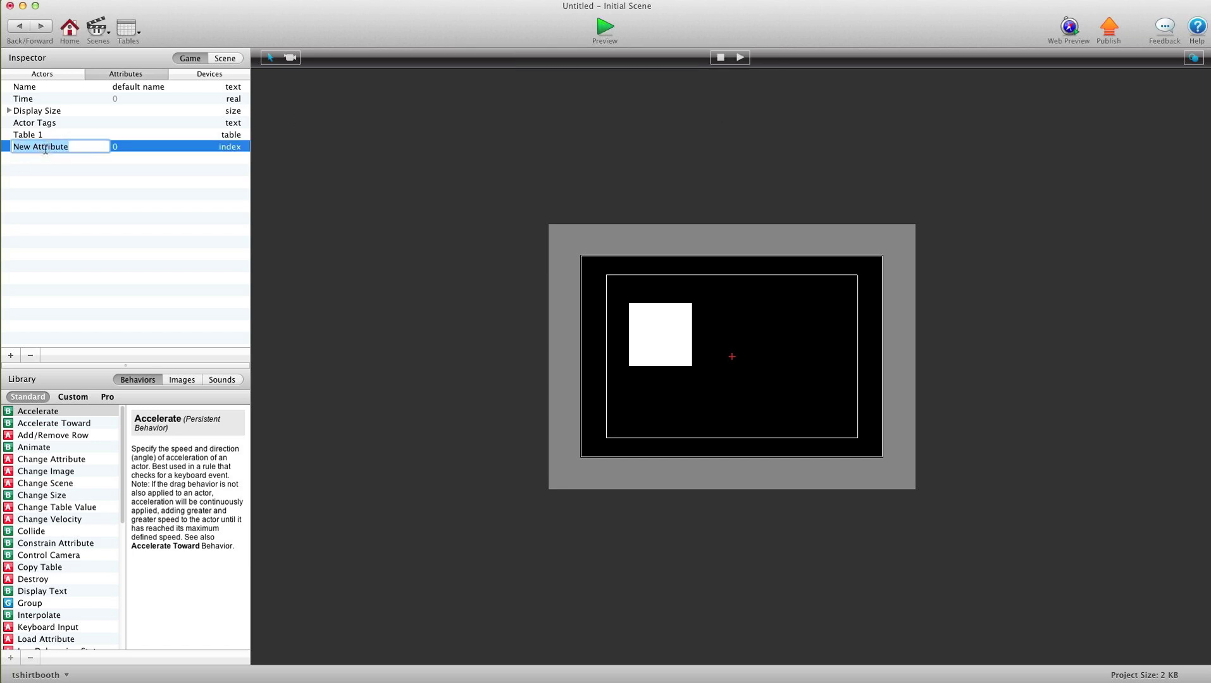
text(uuuu)
click(76, 195)
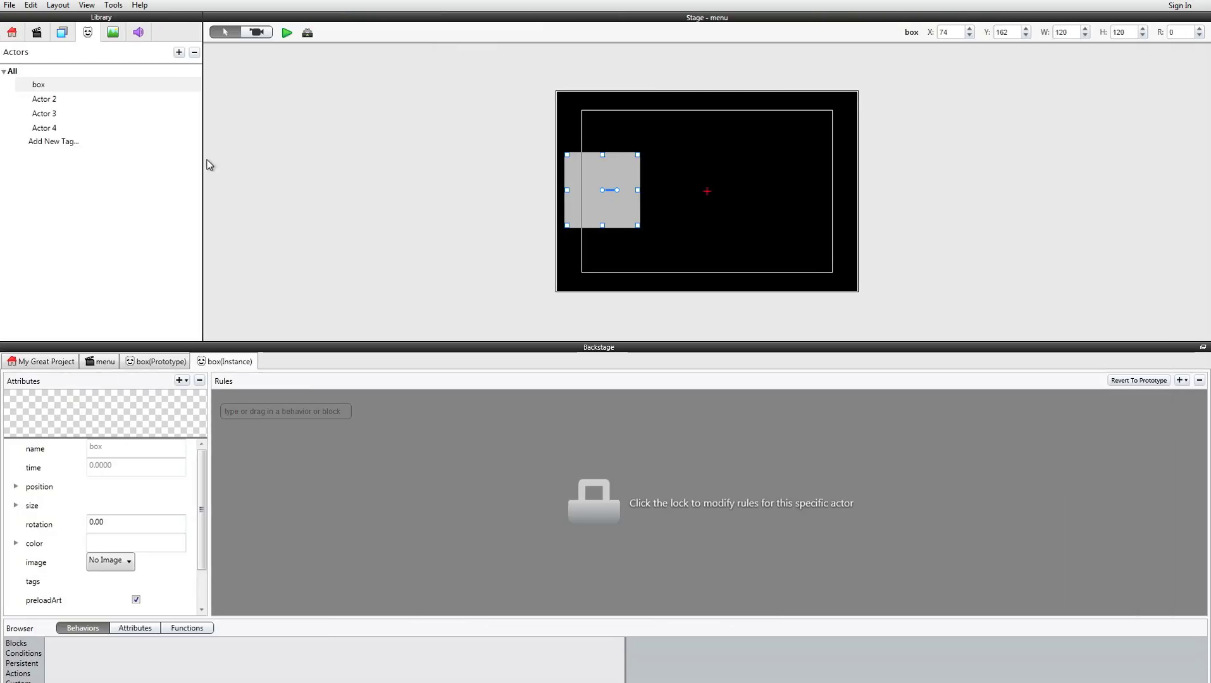
Switch to the Windows project and add a text attribute to the game attributes of My Great Project
click(12, 33)
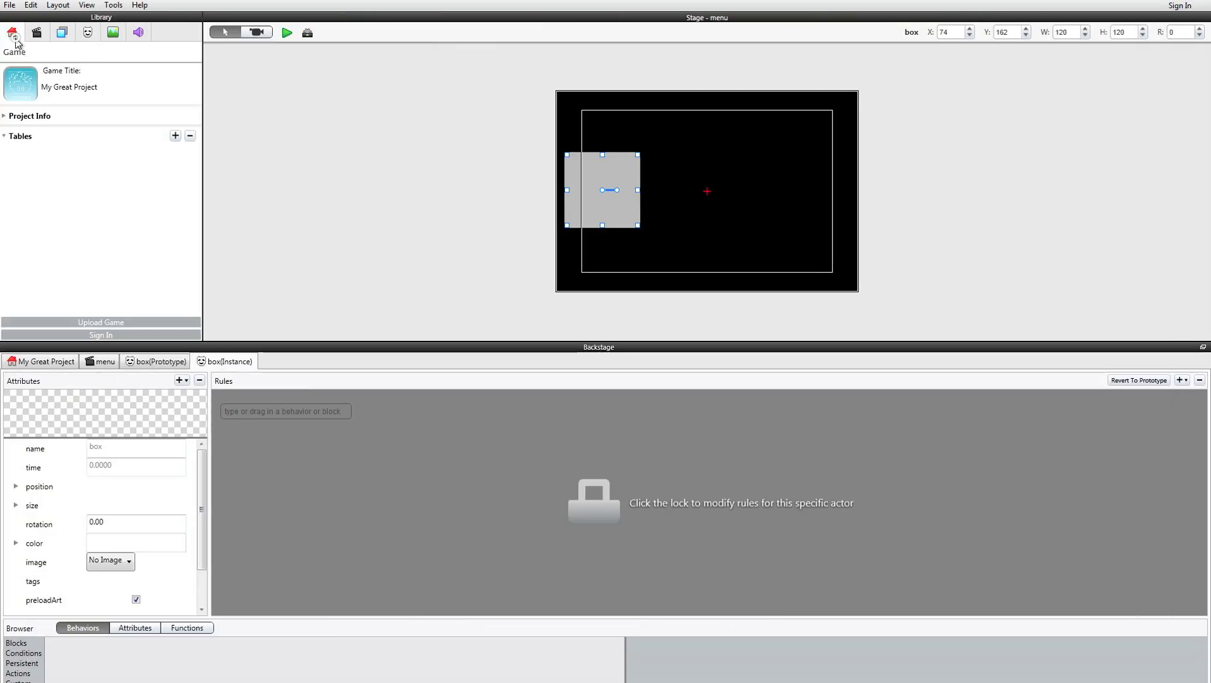
click(53, 362)
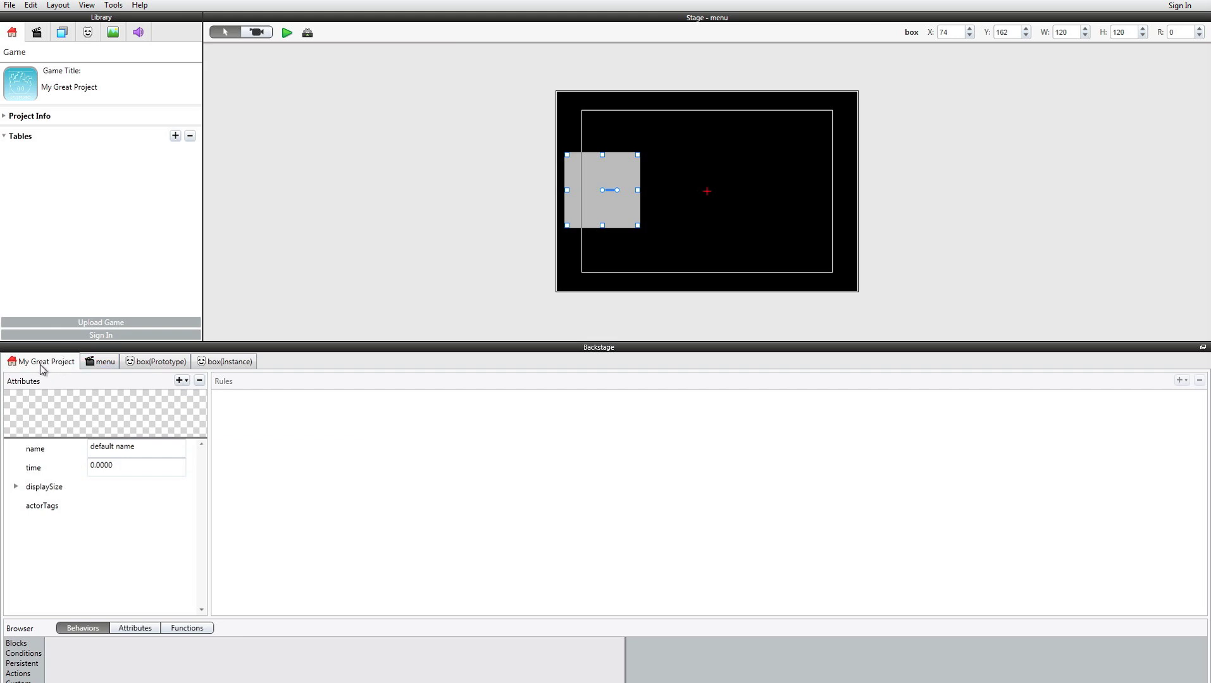
click(180, 380)
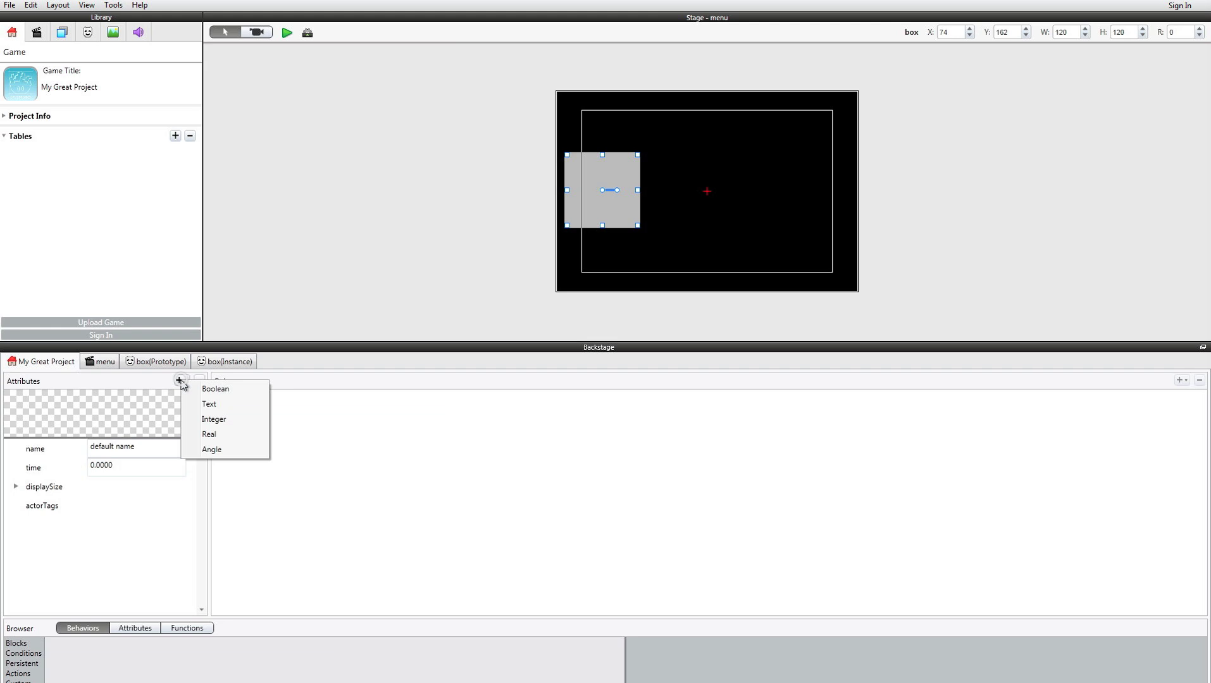
click(225, 403)
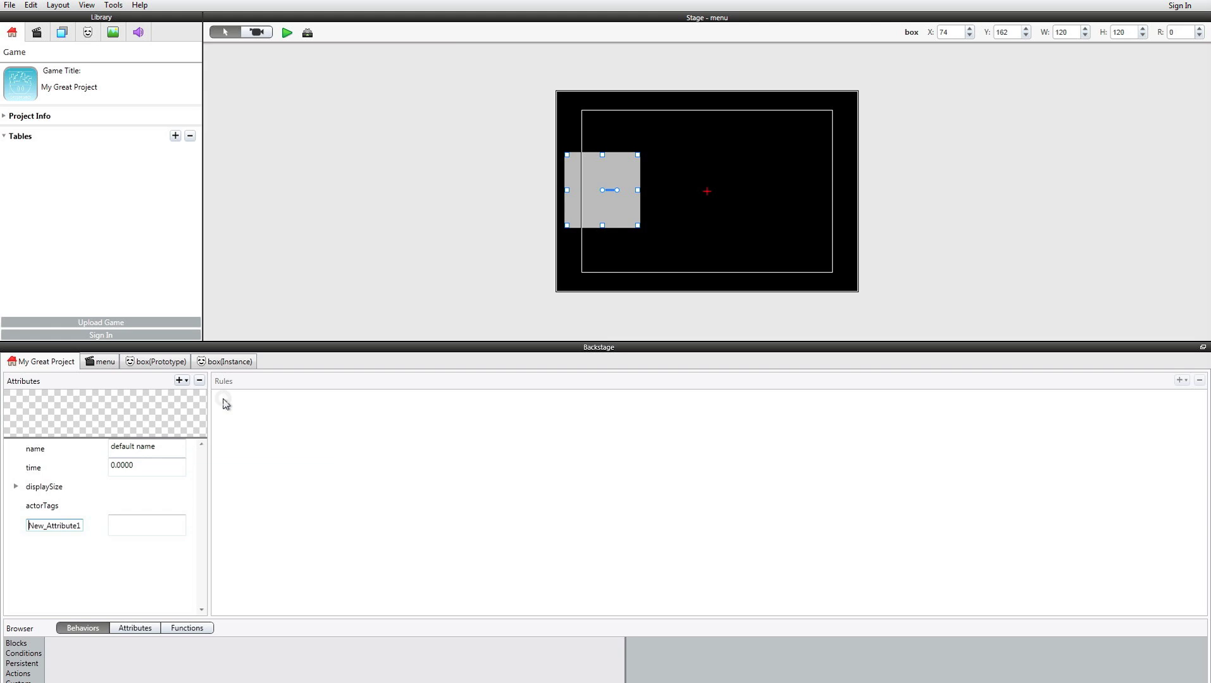
Rename the new game attribute as score and set its value to 0
double_click(68, 525)
click(68, 525)
key(BackSpace)
key(BackSpace)
key(BackSpace)
key(BackSpace)
key(BackSpace)
key(BackSpace)
key(BackSpace)
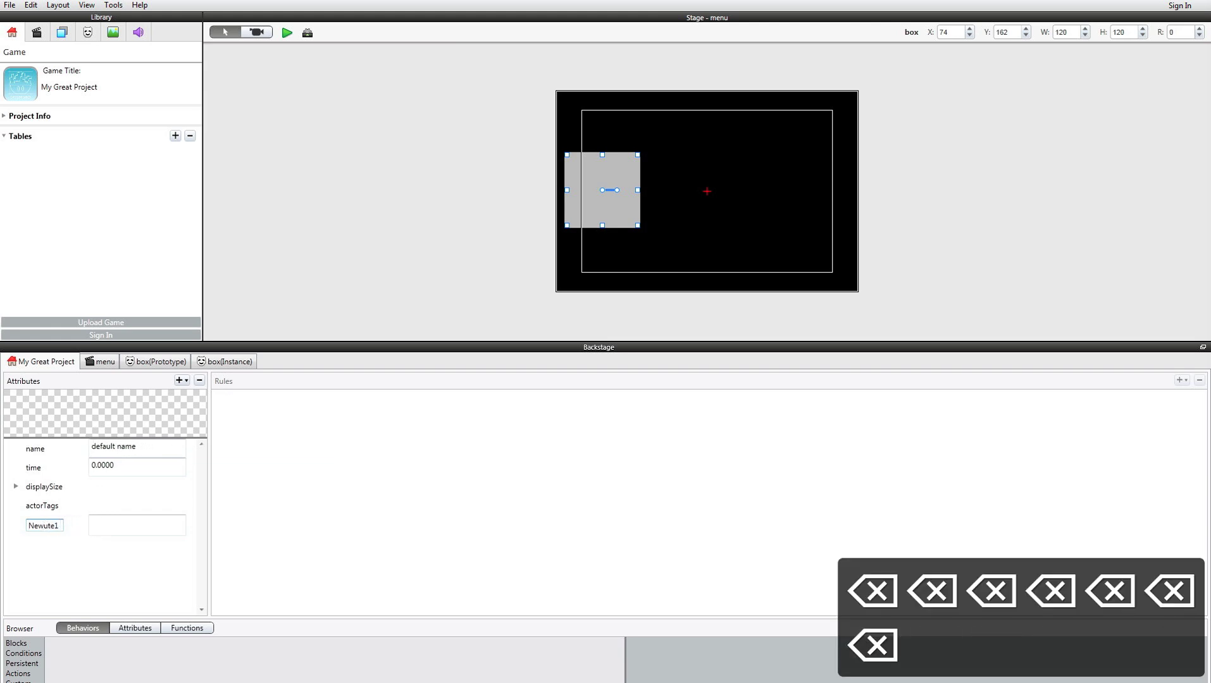
drag(62, 526, 6, 529)
text(score)
key(Right)
key(BackSpace)
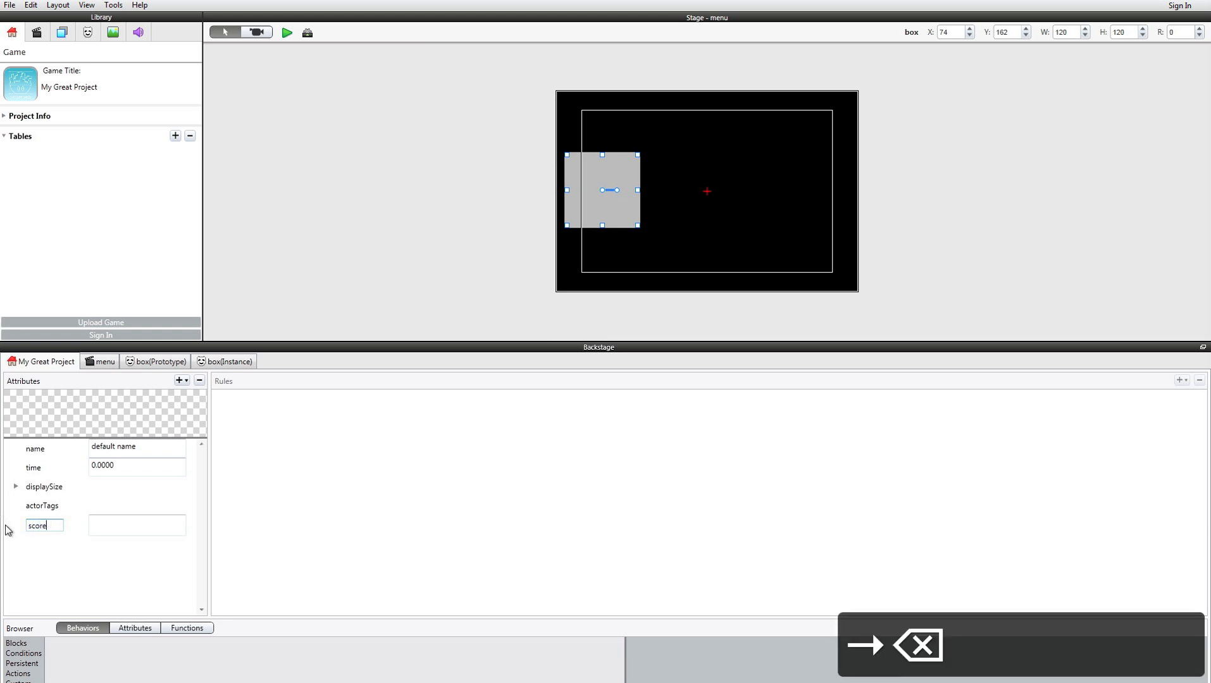
click(99, 524)
text(0)
click(151, 539)
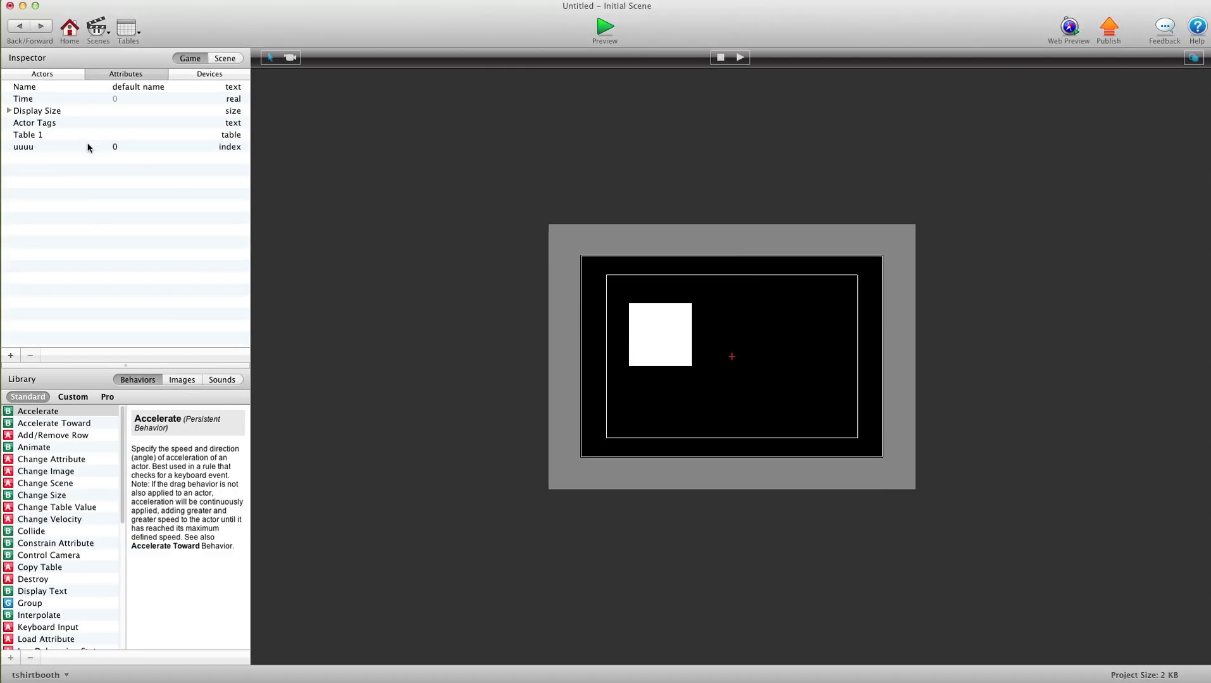
Switch to the Mac project, open the eee actor prototype and add an index attribute named ggggg
click(38, 147)
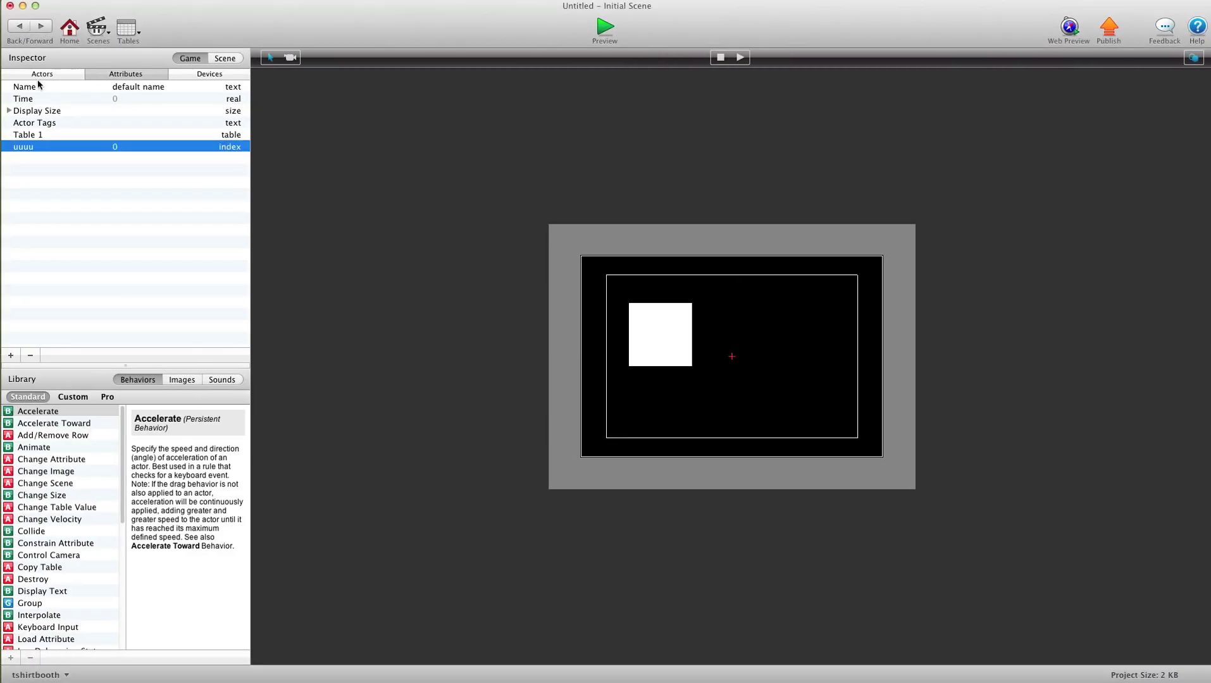
click(39, 76)
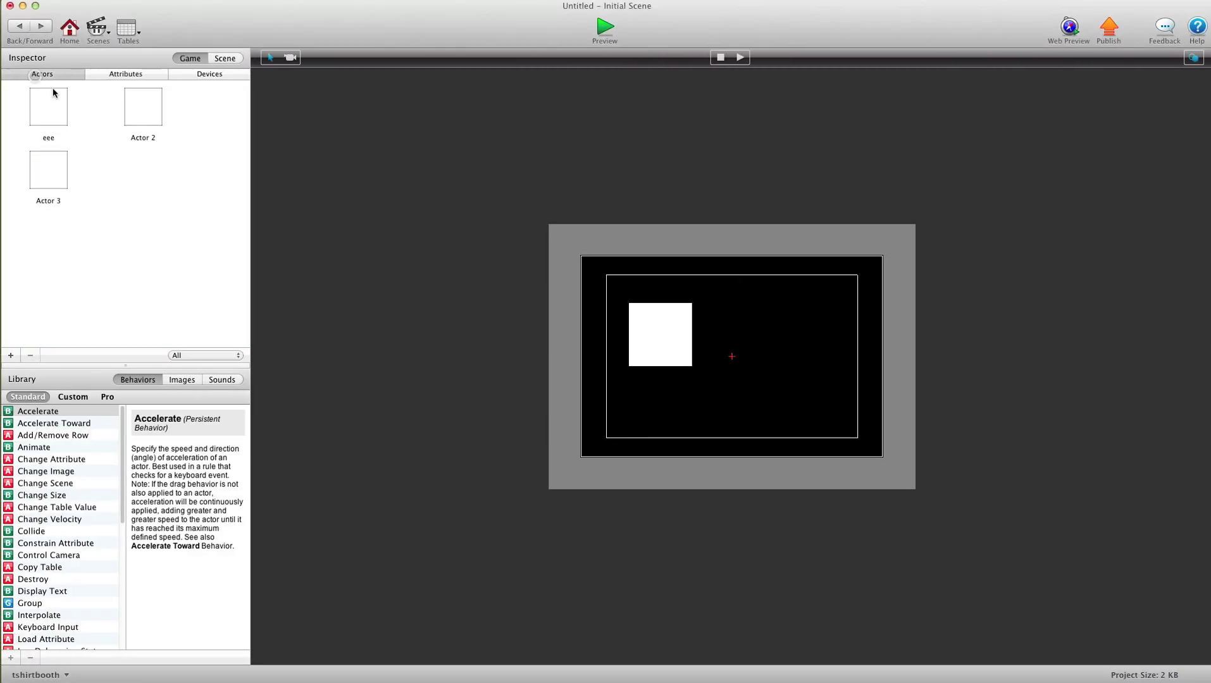
double_click(50, 117)
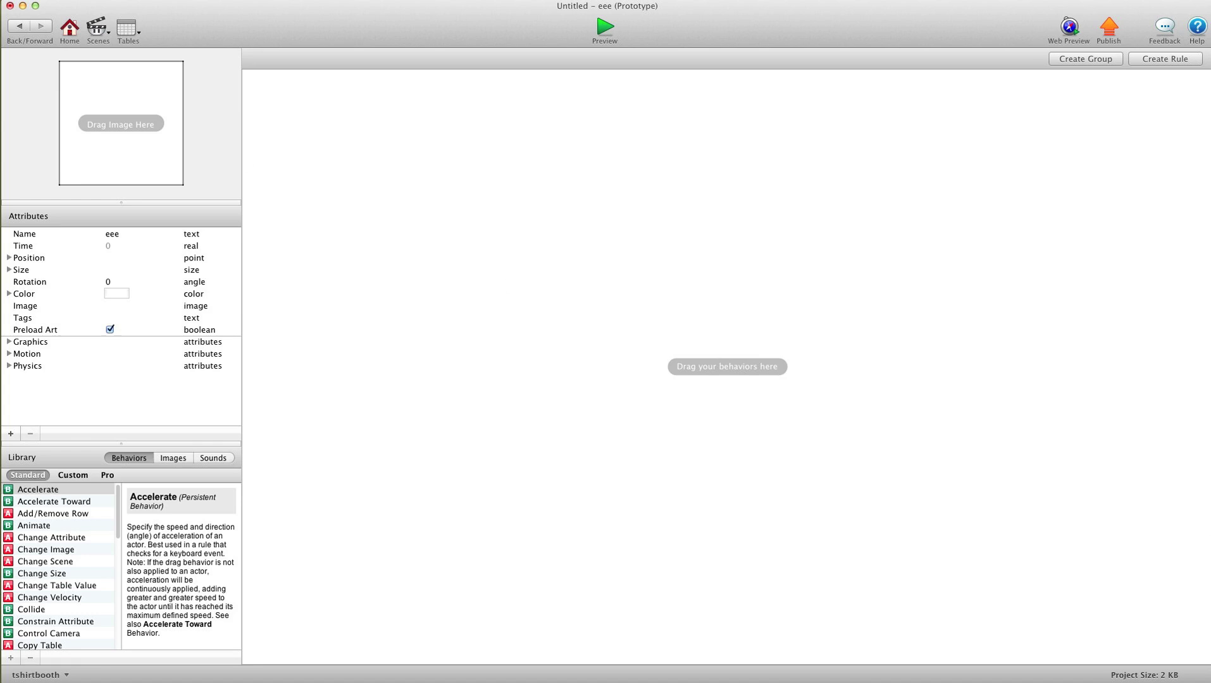
click(10, 434)
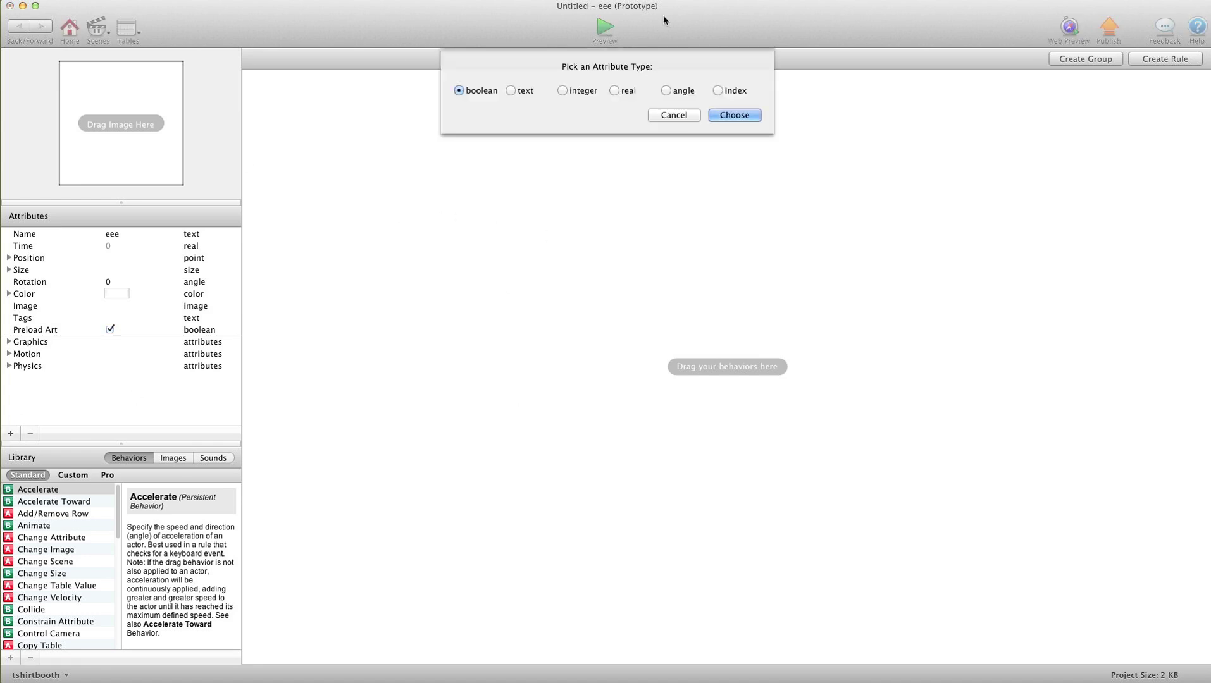
click(735, 90)
click(735, 115)
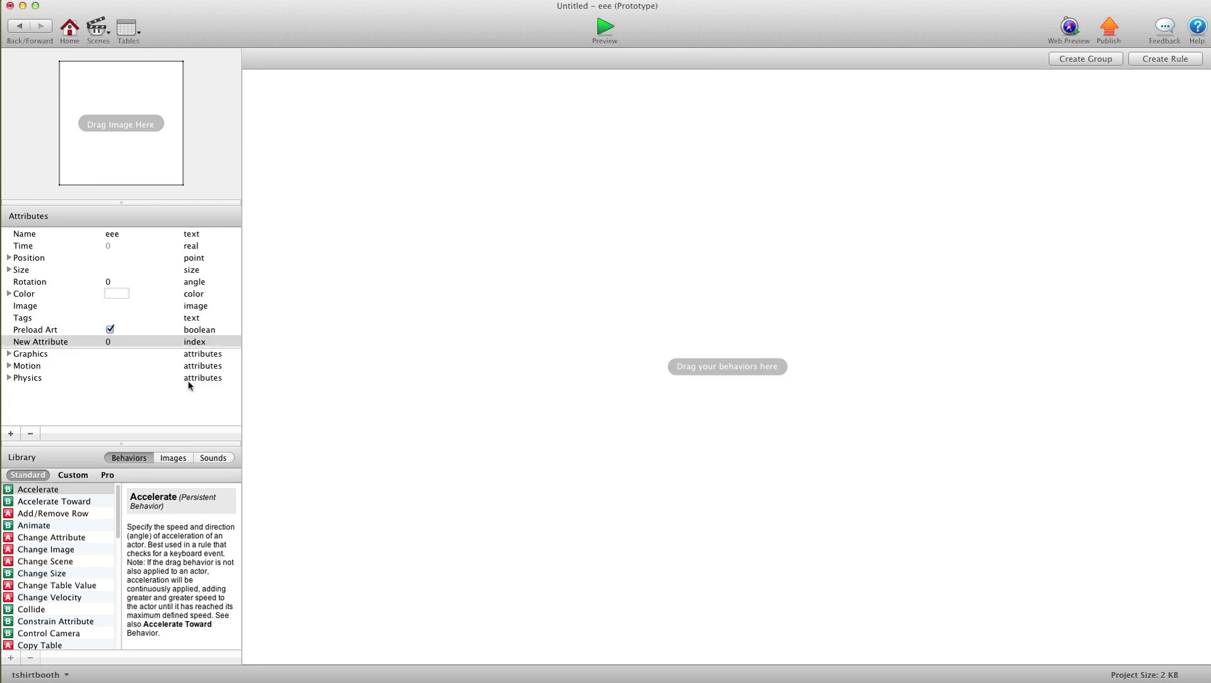
double_click(50, 341)
text(ggggg)
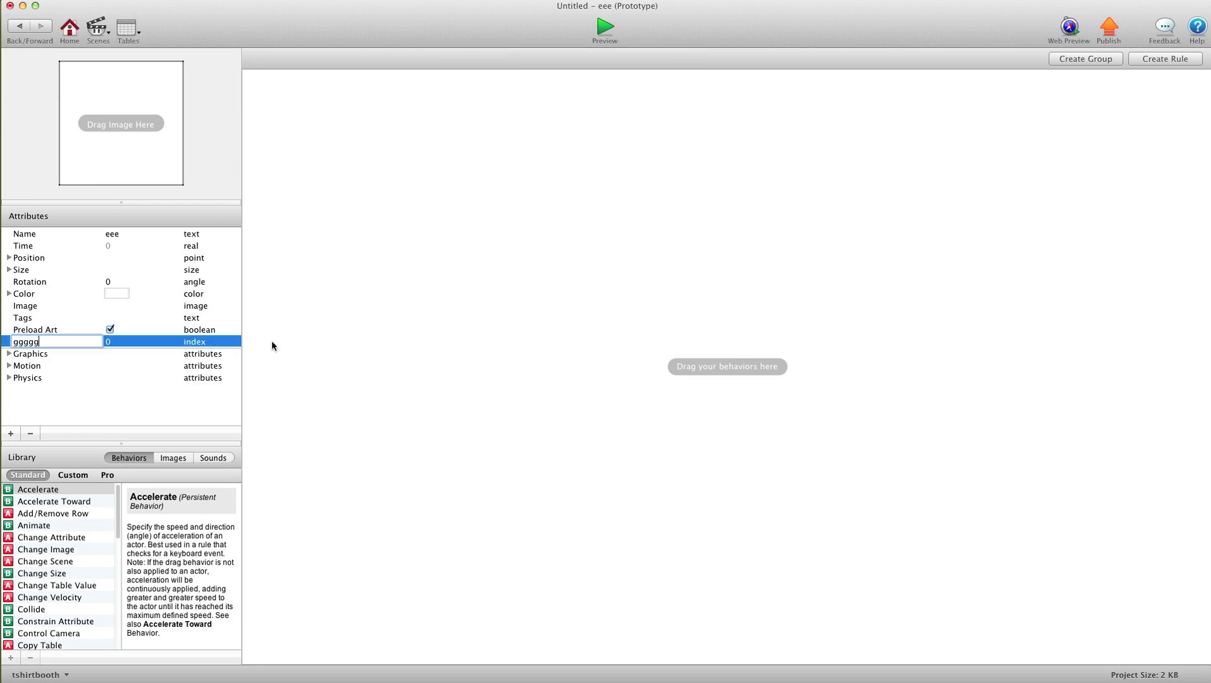
click(410, 351)
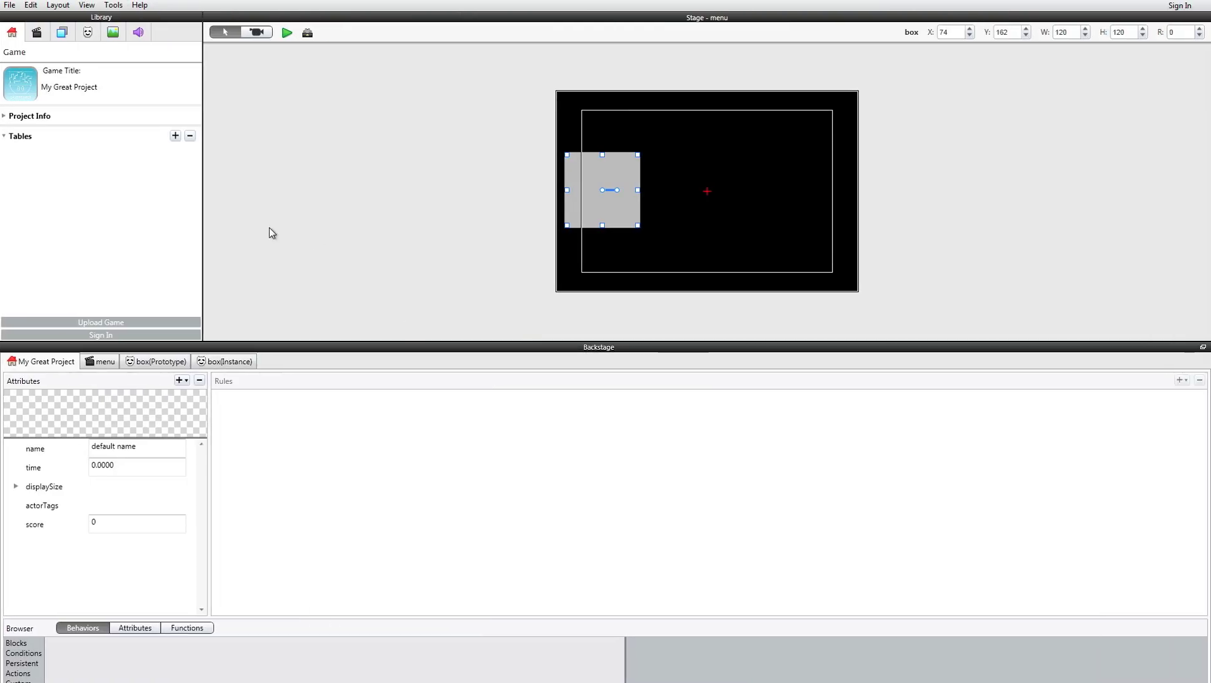
Switch to the Windows project and add a text attribute named Neghfghfgh2 with the value ghgh to the box prototype
click(88, 32)
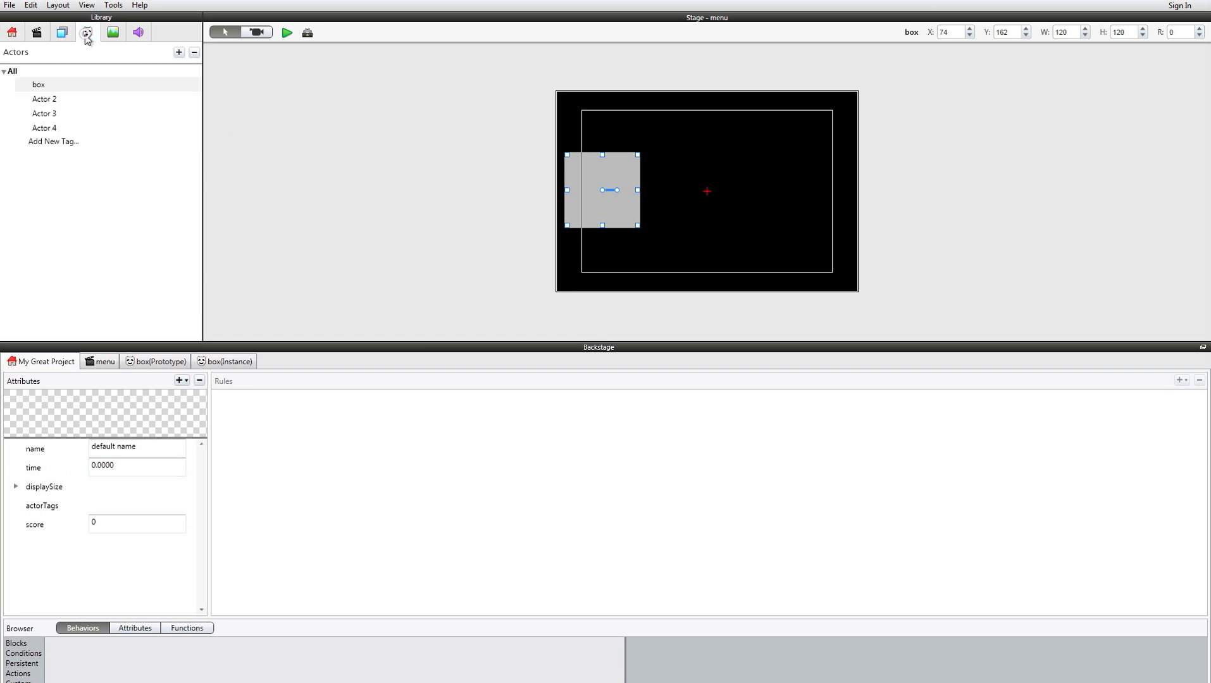
click(42, 85)
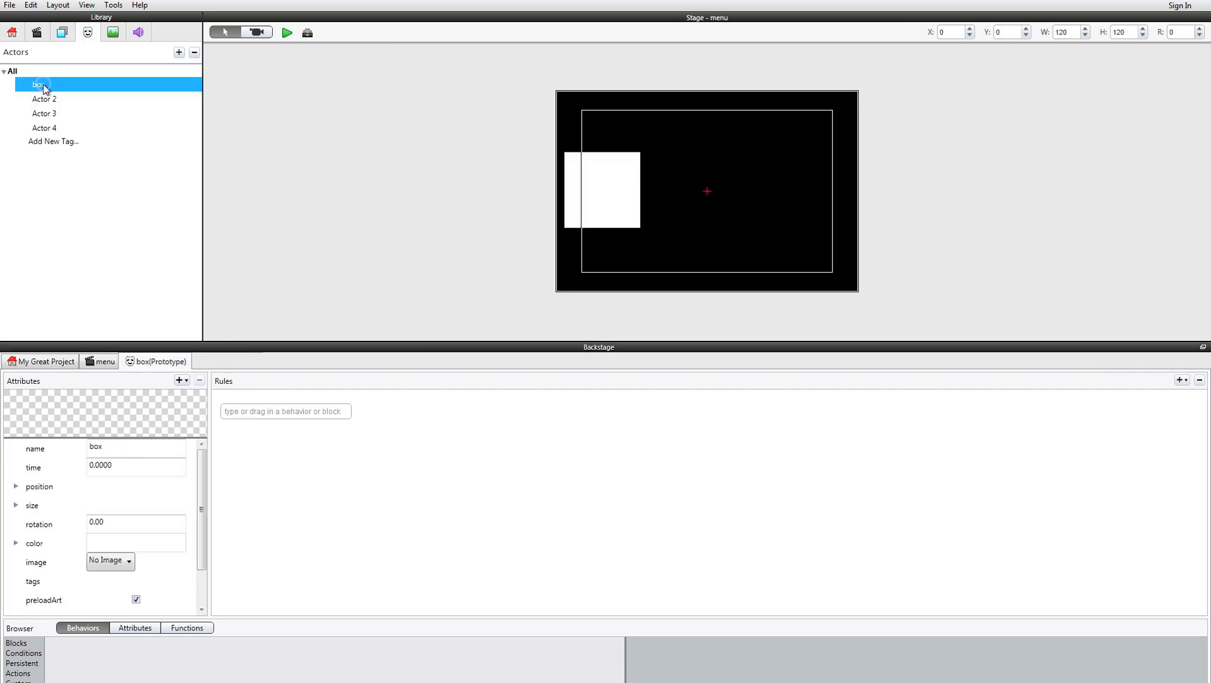
click(155, 362)
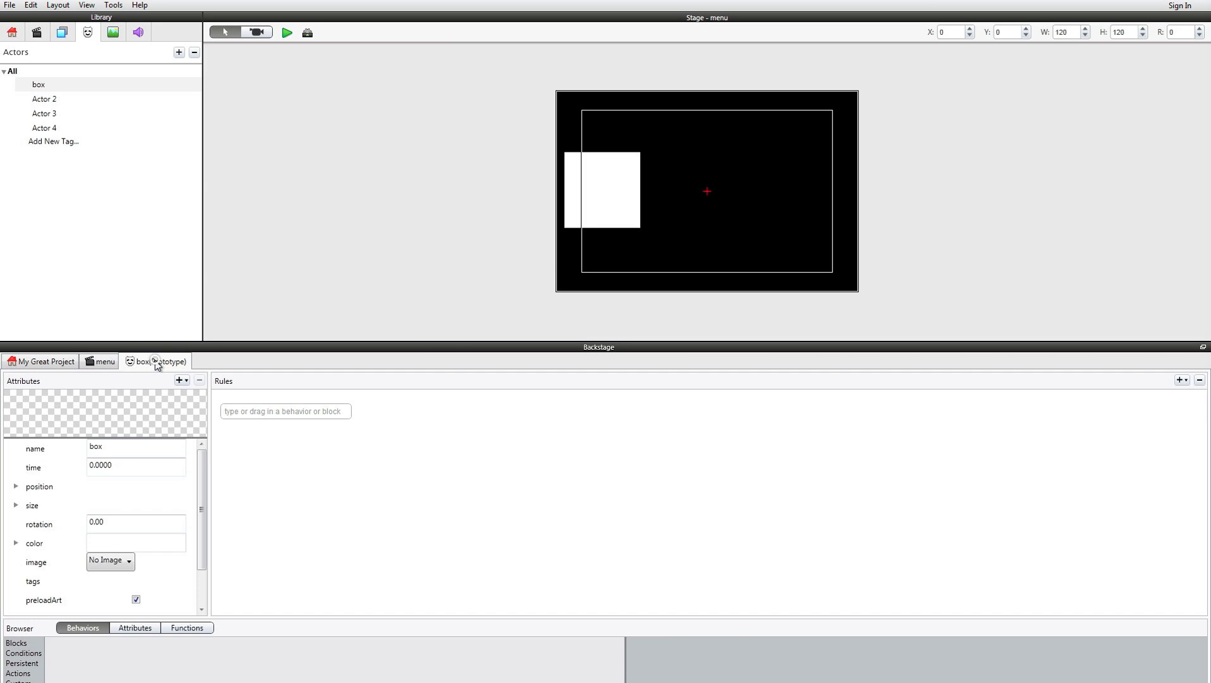
click(180, 380)
click(204, 405)
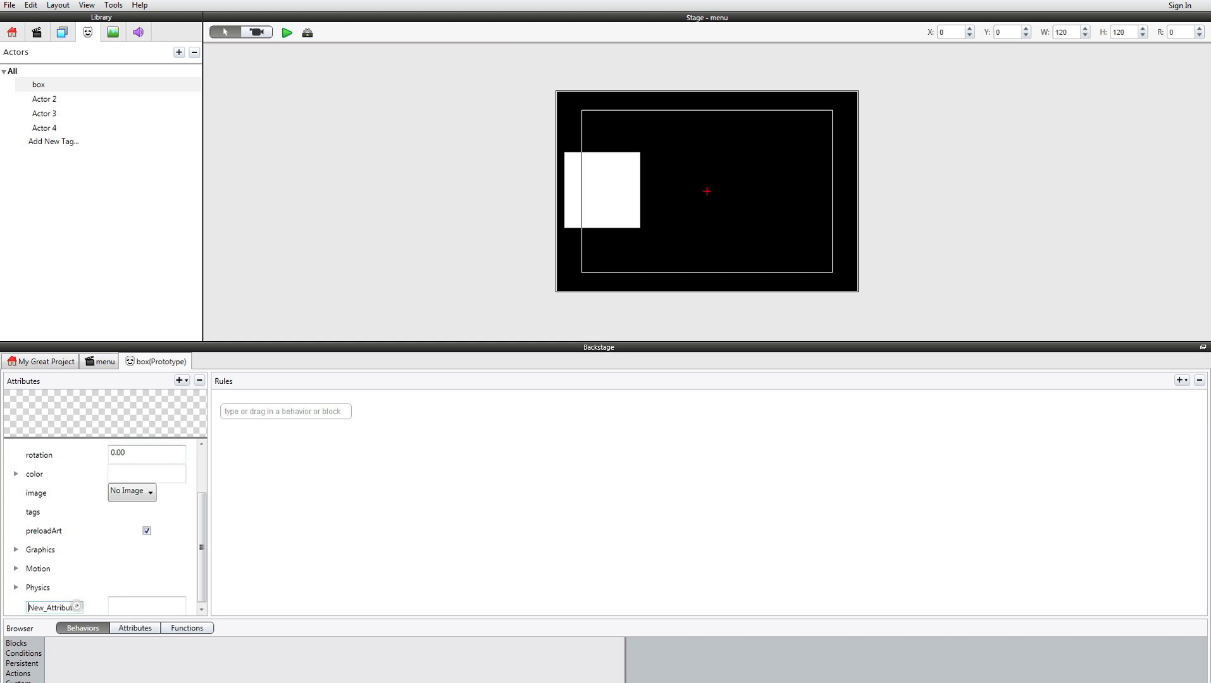
drag(77, 608, 36, 608)
text(ghfghfgh)
key(Tab)
text(ghgh)
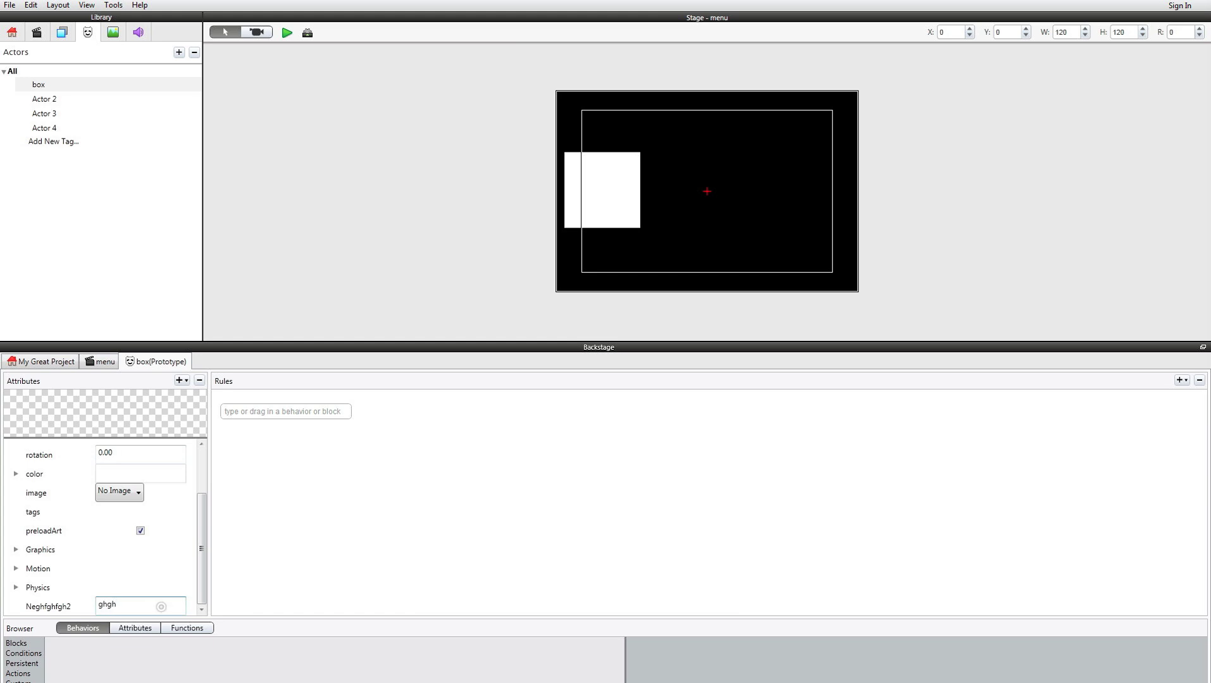
click(43, 609)
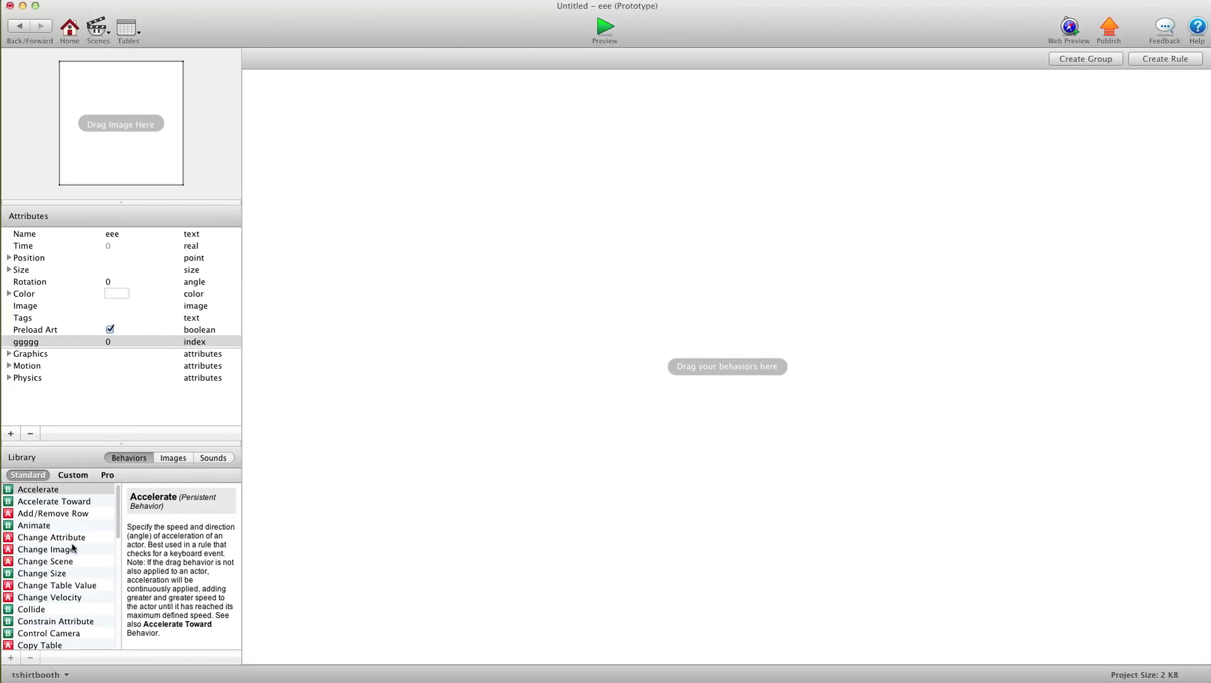
Switch to the Mac project, add a Change Attribute behavior to the eee prototype and target its ggggg attribute
scroll(73, 548, down, 5)
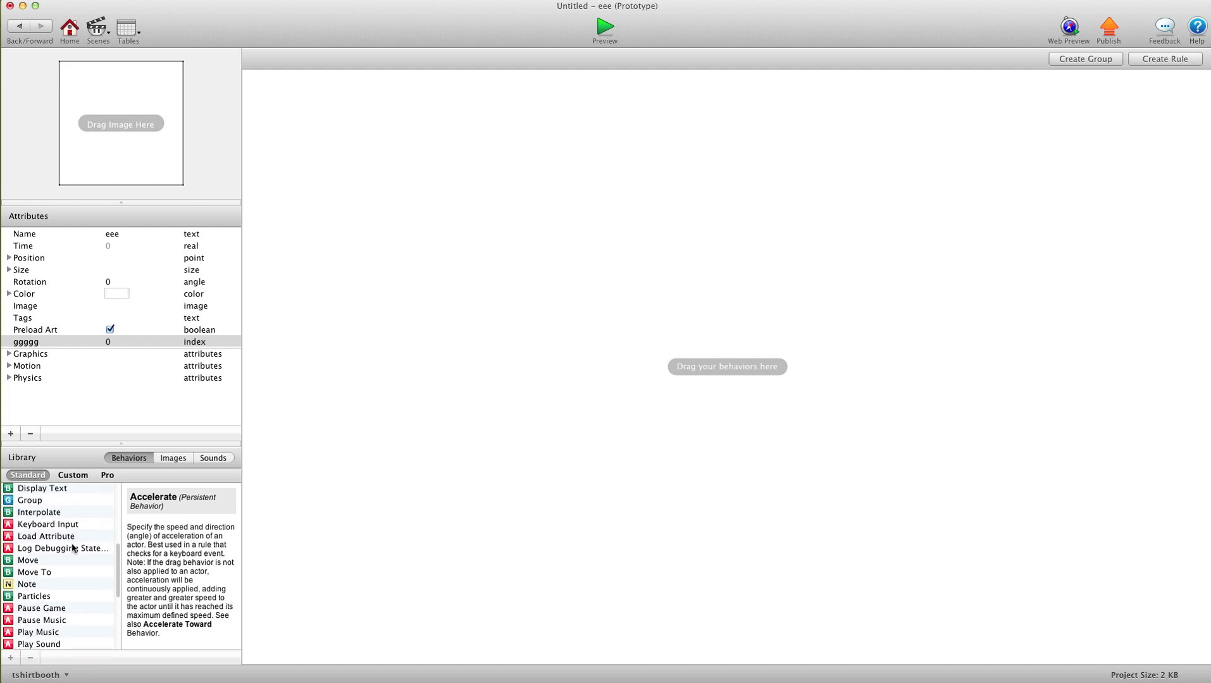
scroll(72, 548, up, 5)
drag(54, 538, 405, 310)
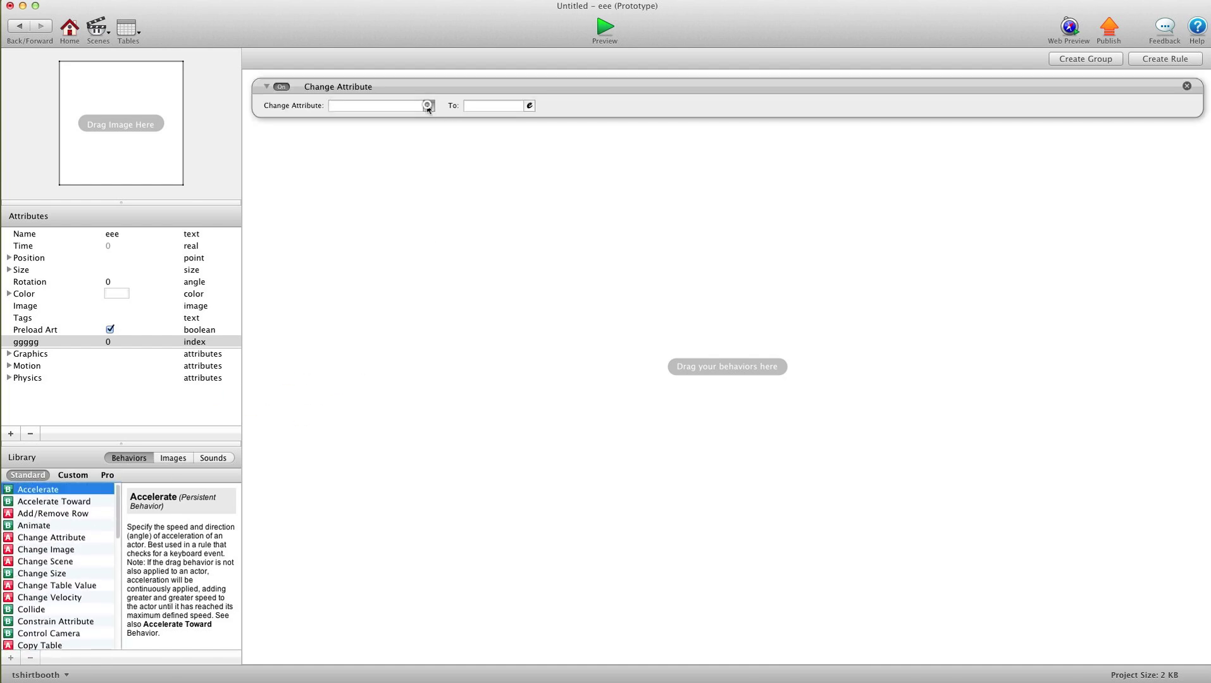
click(428, 106)
click(437, 139)
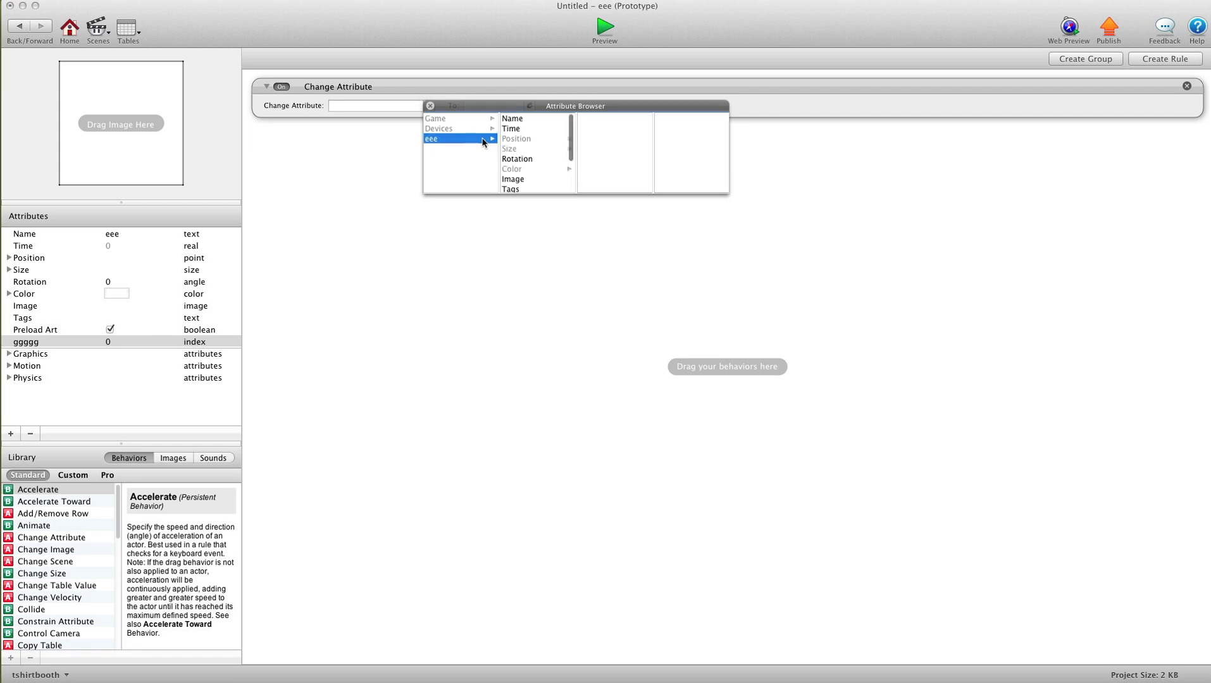
scroll(542, 147, down, 3)
click(514, 158)
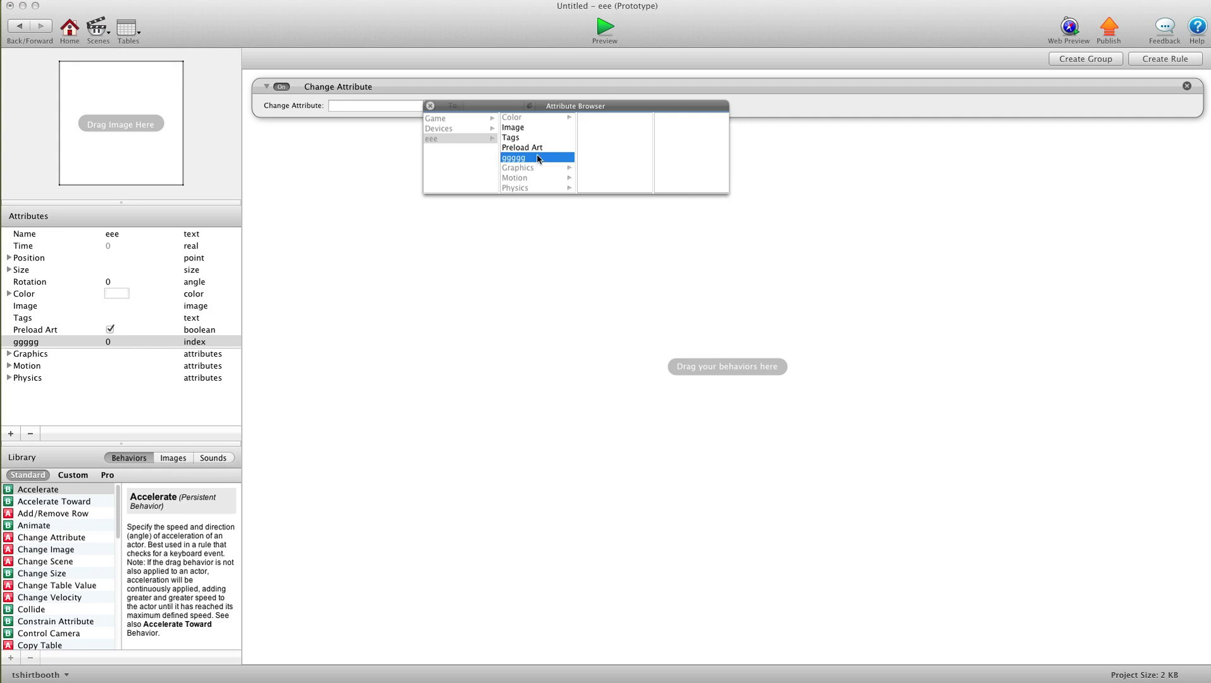
double_click(538, 158)
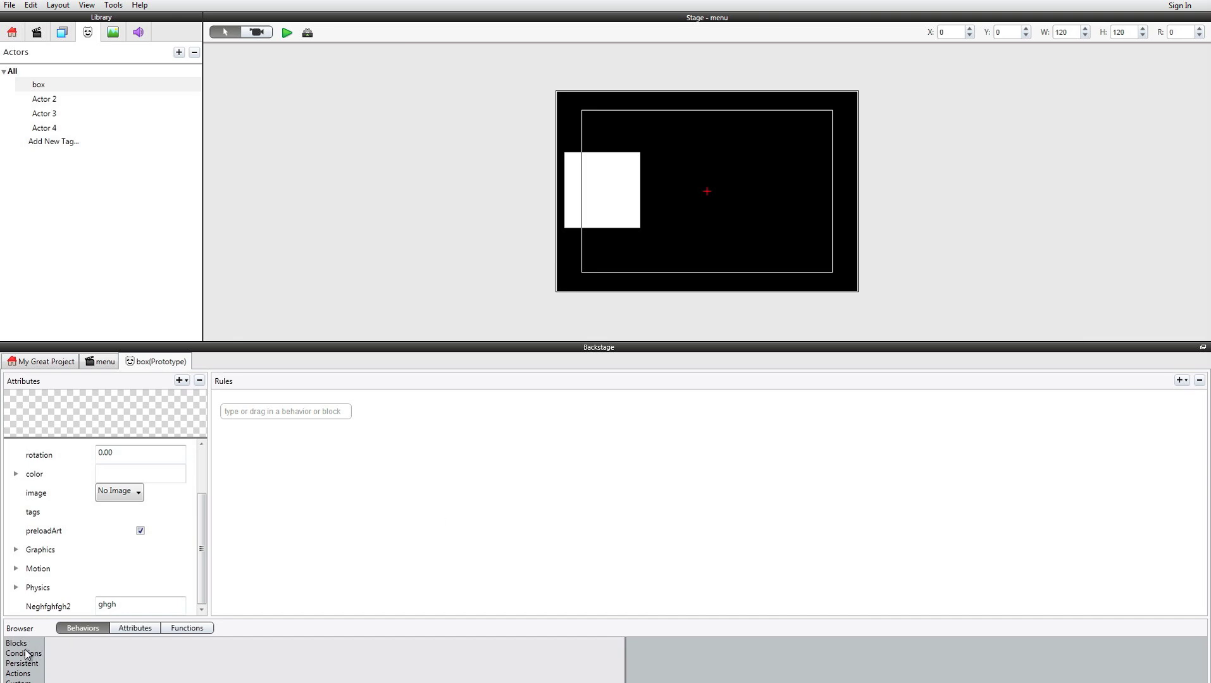
Show the Actions behaviors in the Windows project, and switch to the Mac project to look through its Standard behaviors list
click(21, 673)
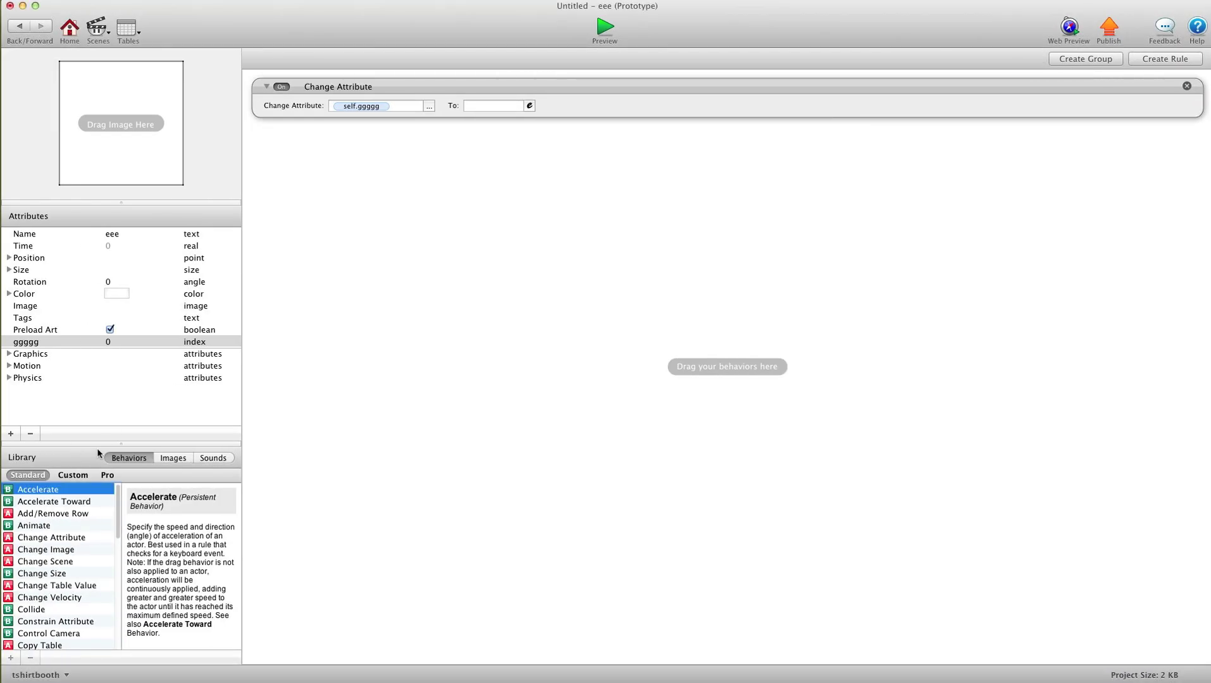
scroll(43, 516, down, 10)
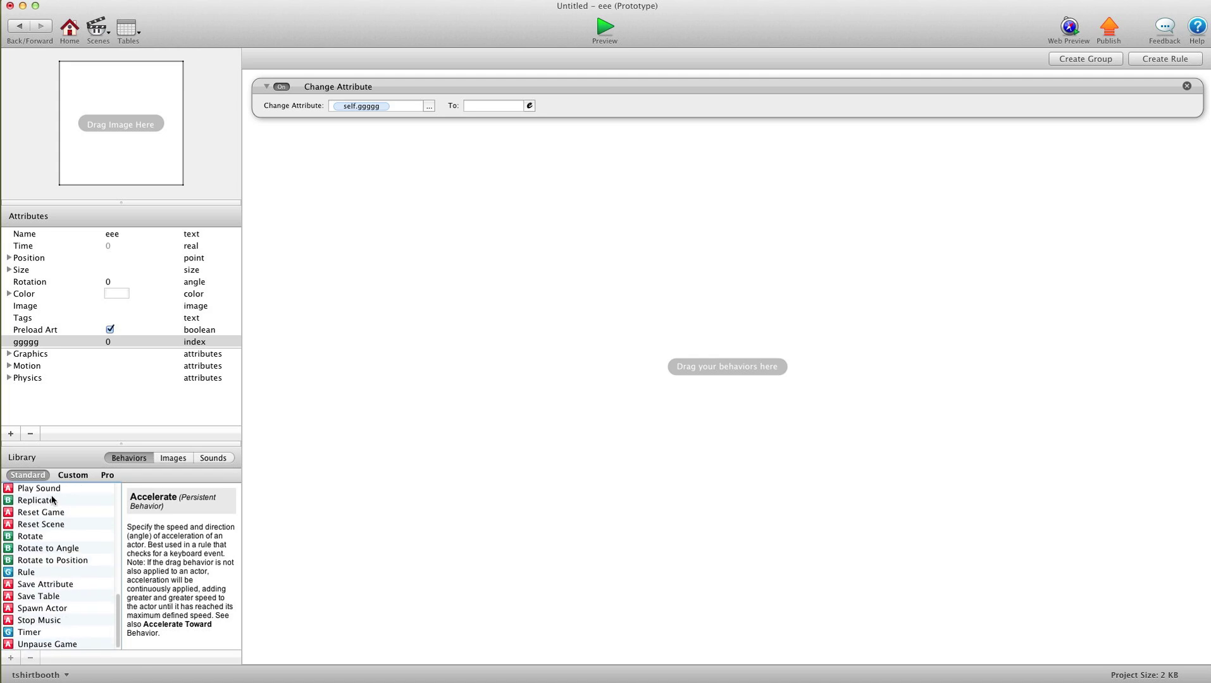
scroll(44, 608, up, 10)
scroll(44, 608, down, 10)
scroll(45, 612, up, 10)
scroll(46, 612, down, 10)
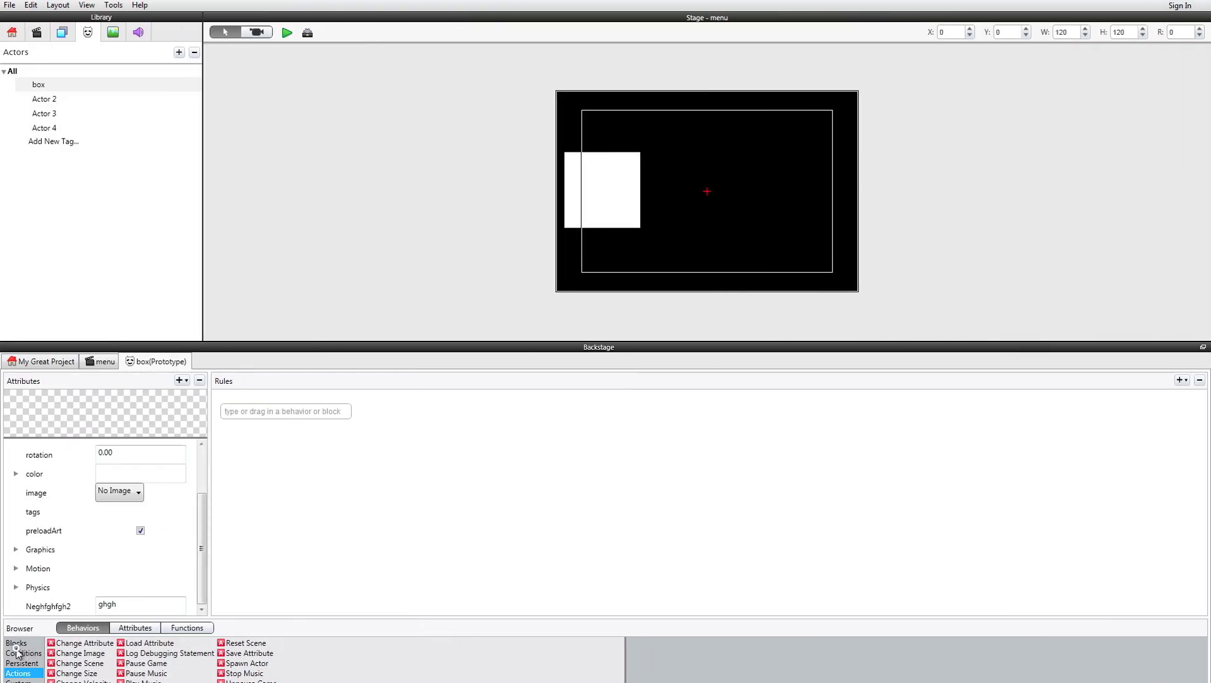
Switch to the Windows project, browse the behavior categories and add a Change Attribute action to the box prototype's rules
click(21, 654)
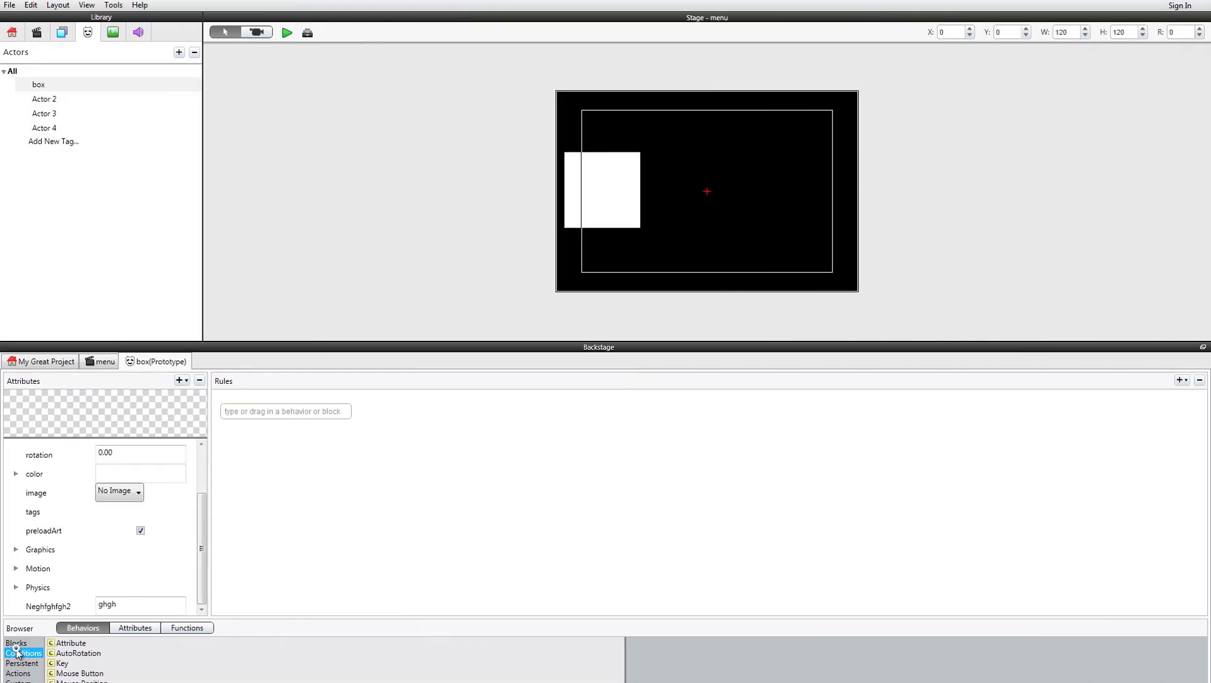
click(22, 664)
click(17, 674)
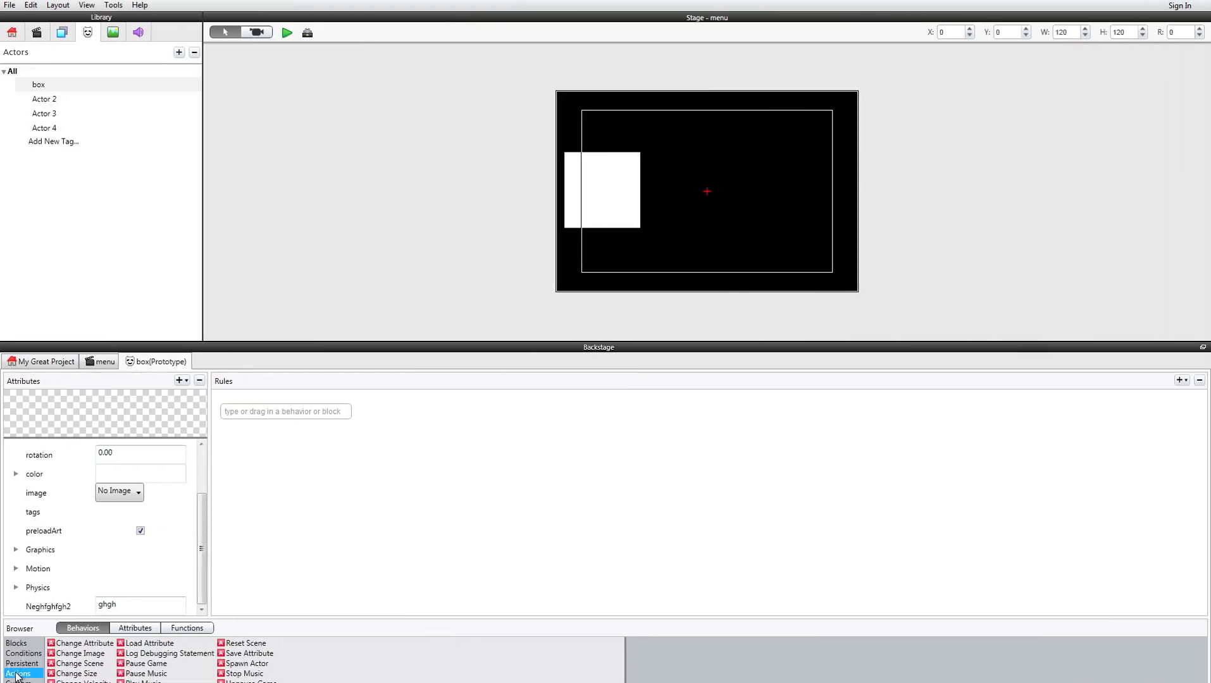
drag(95, 644, 338, 441)
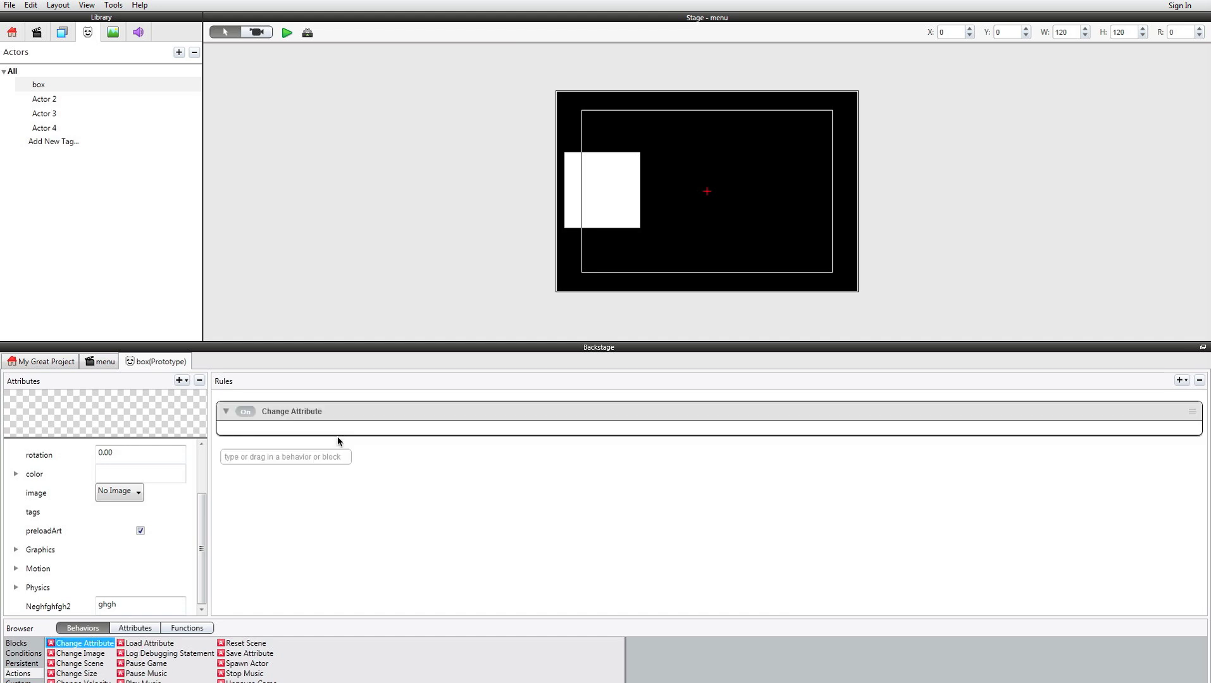
click(282, 435)
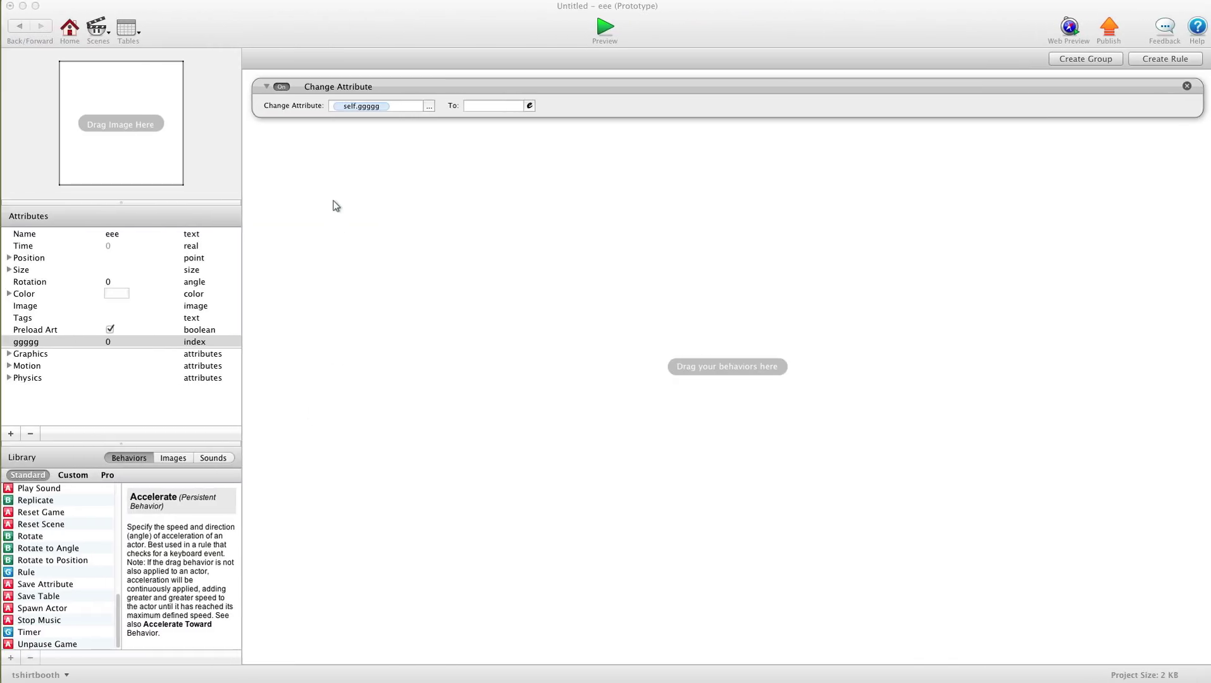
Switch to the Mac project and browse the eee actor's attributes available to its Change Attribute behavior
click(431, 108)
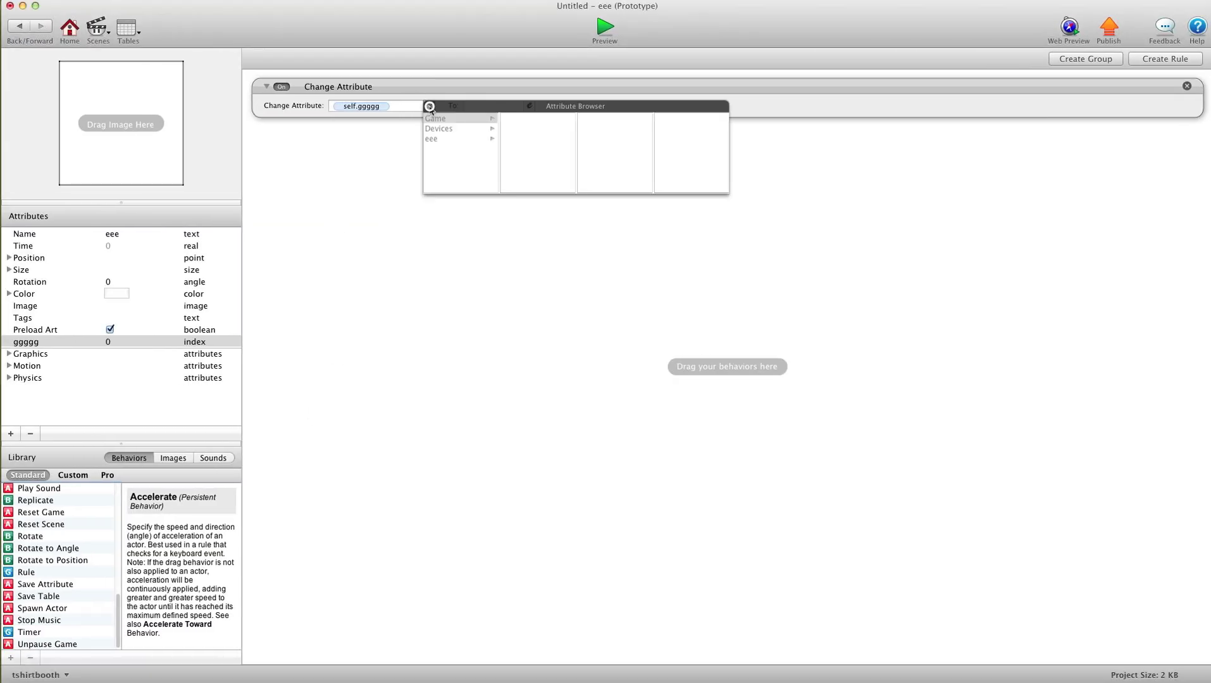
click(441, 139)
scroll(557, 165, down, 3)
click(430, 106)
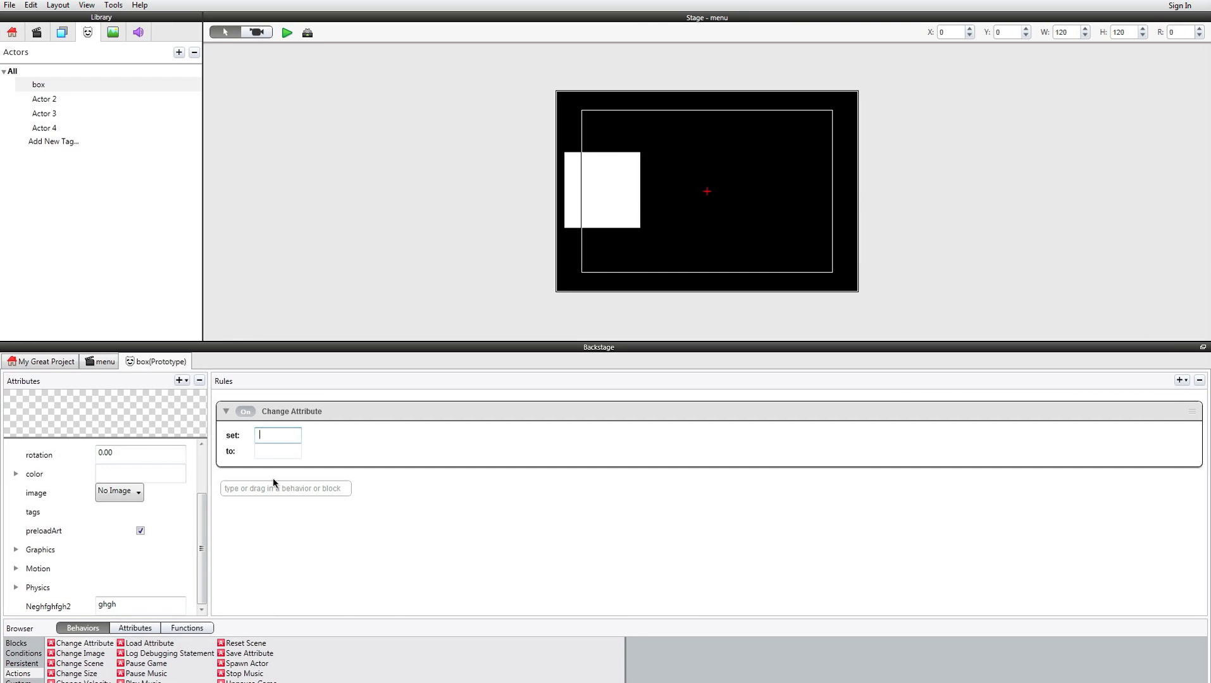
Switch to the Windows project and make the box prototype's Change Attribute set self.Neghfghfgh2 to 512
click(135, 628)
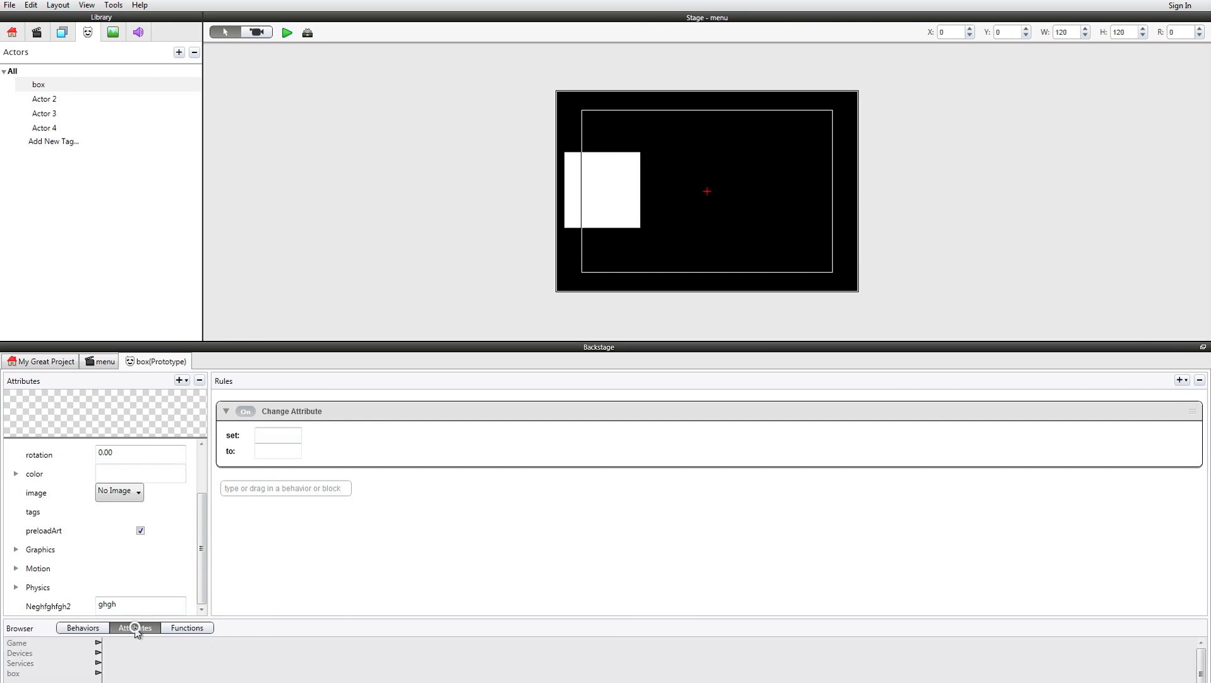
click(24, 673)
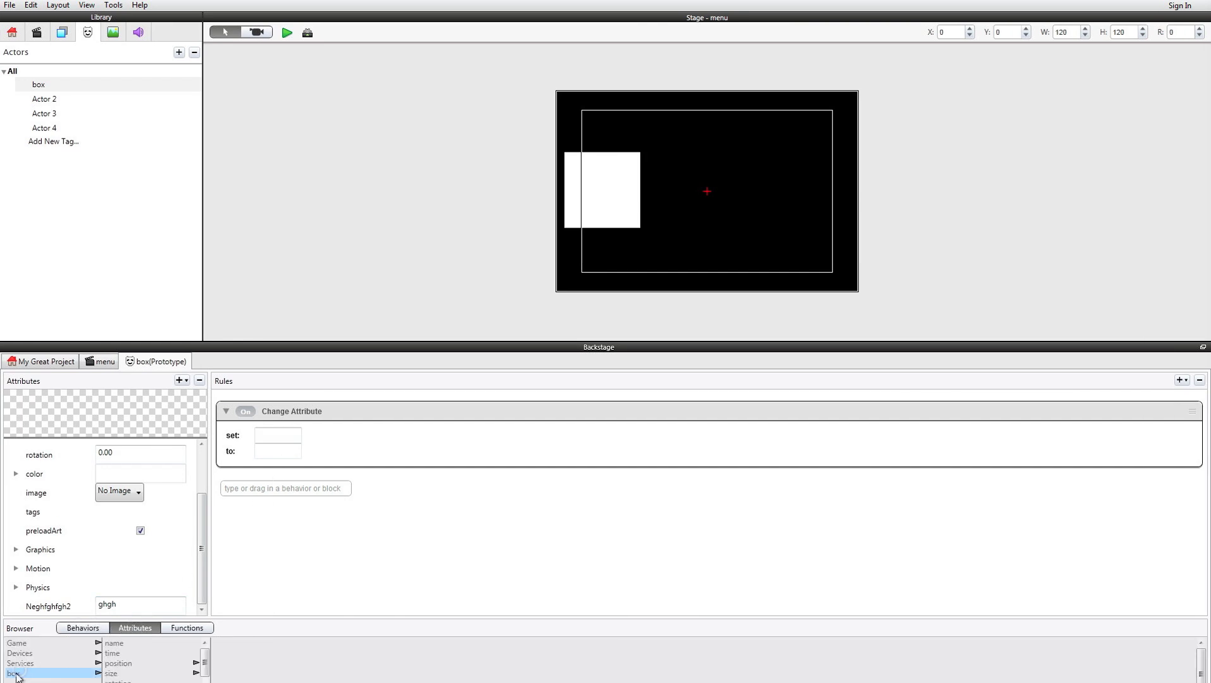
scroll(169, 667, down, 1)
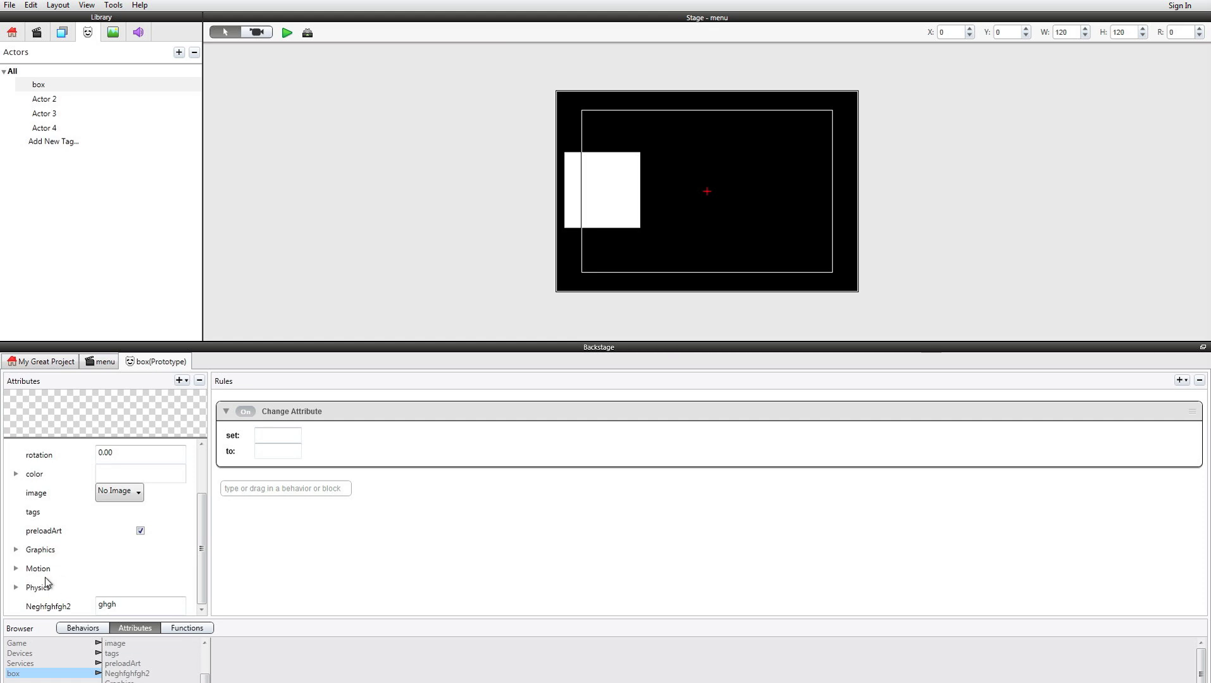
double_click(126, 674)
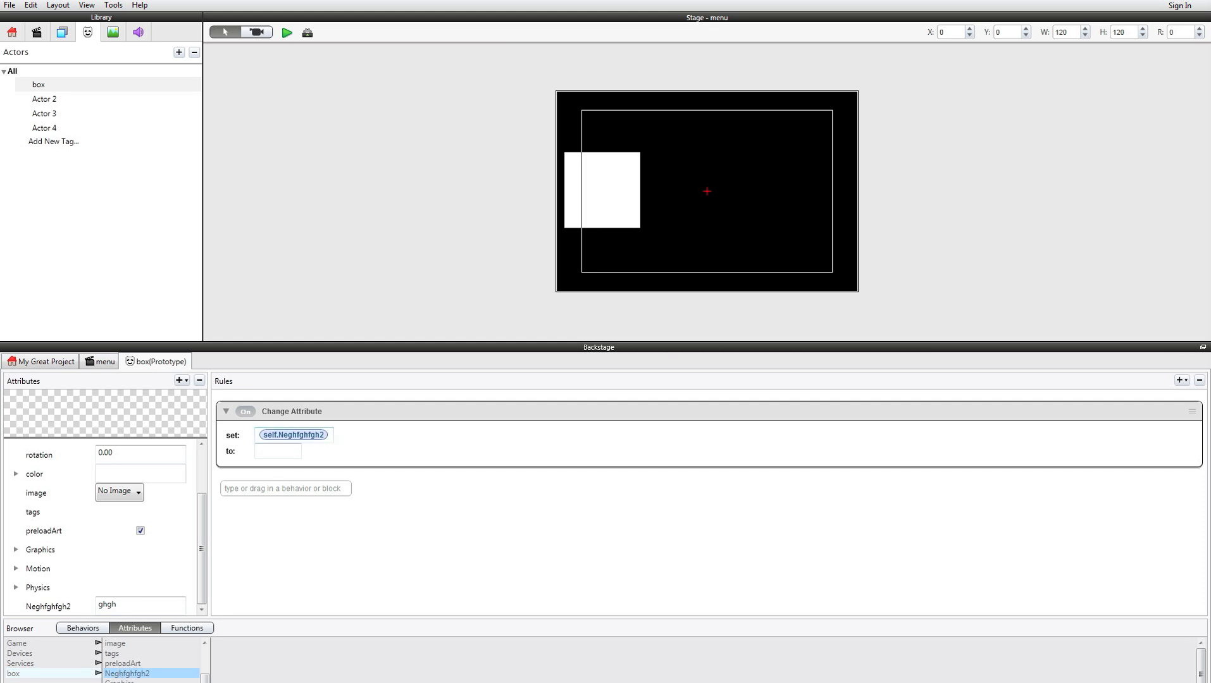
click(276, 452)
text(512)
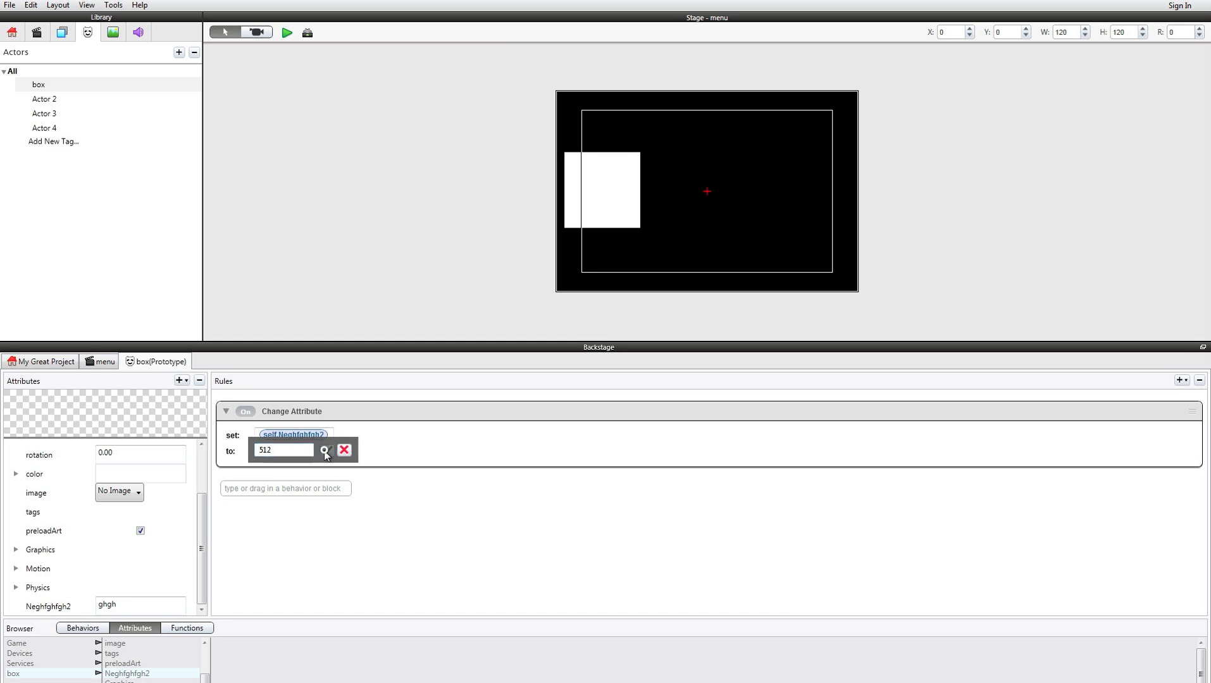
click(321, 449)
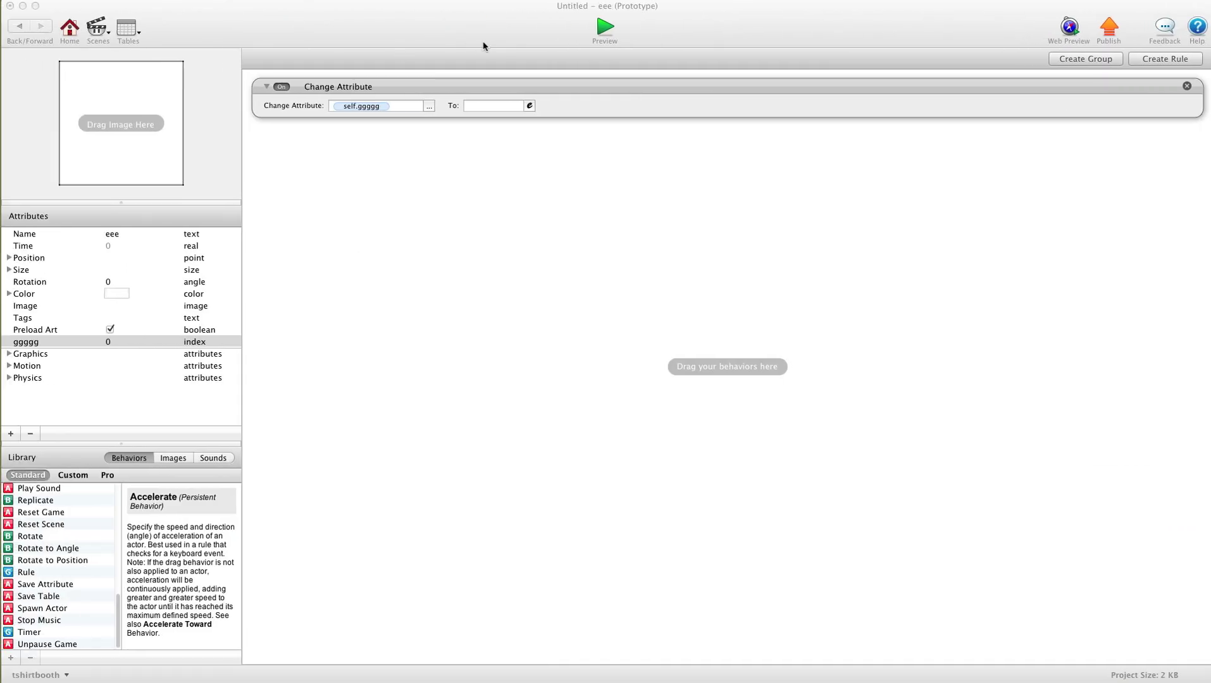
Switch to the Mac project, set the Change Attribute value to 512 and add a second Change Attribute targeting the game attribute uuuu
click(334, 105)
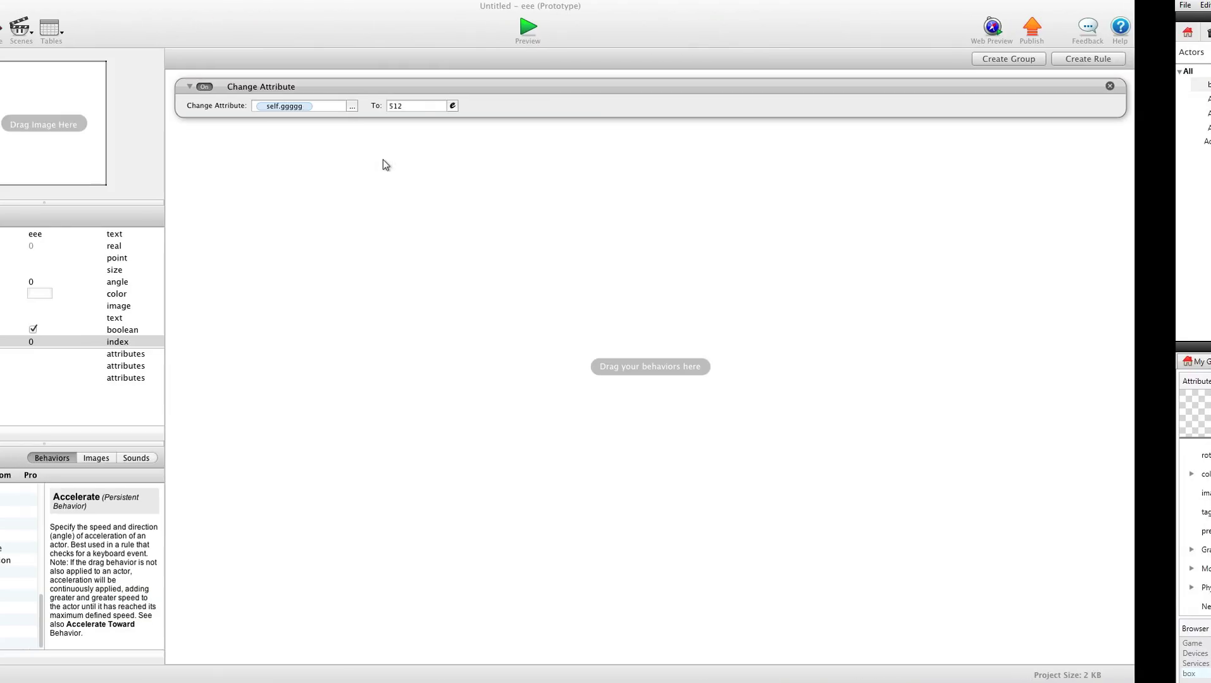
scroll(66, 579, up, 10)
drag(53, 539, 428, 291)
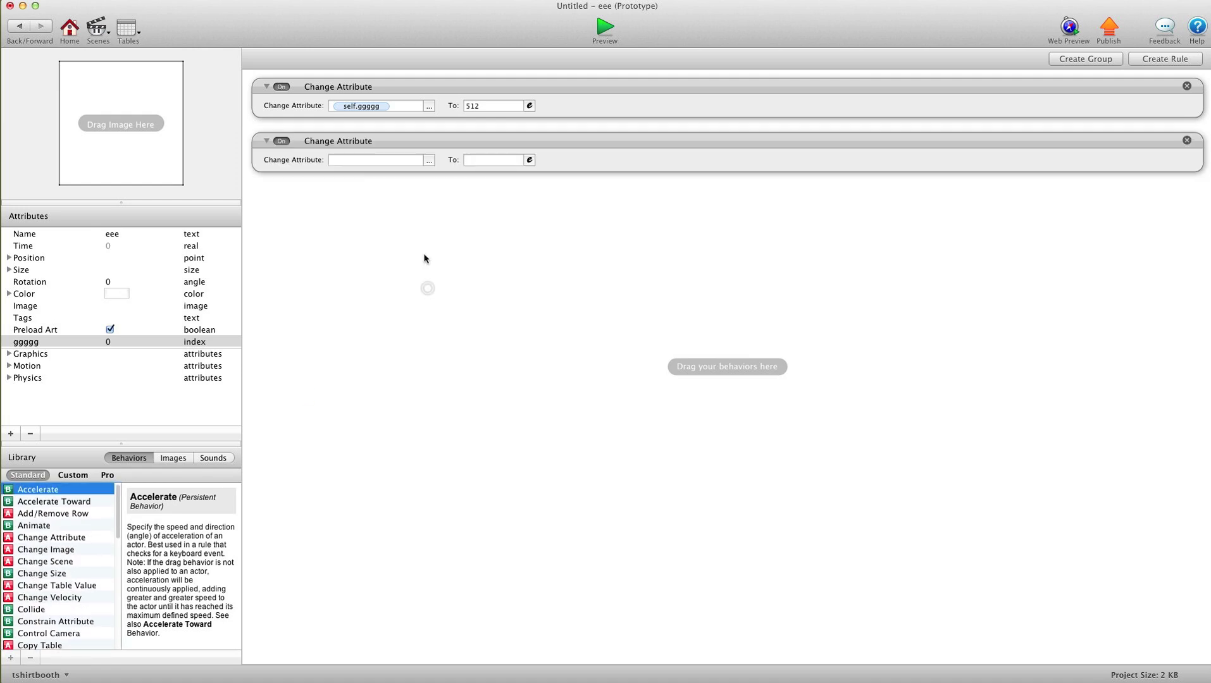
click(429, 159)
click(443, 172)
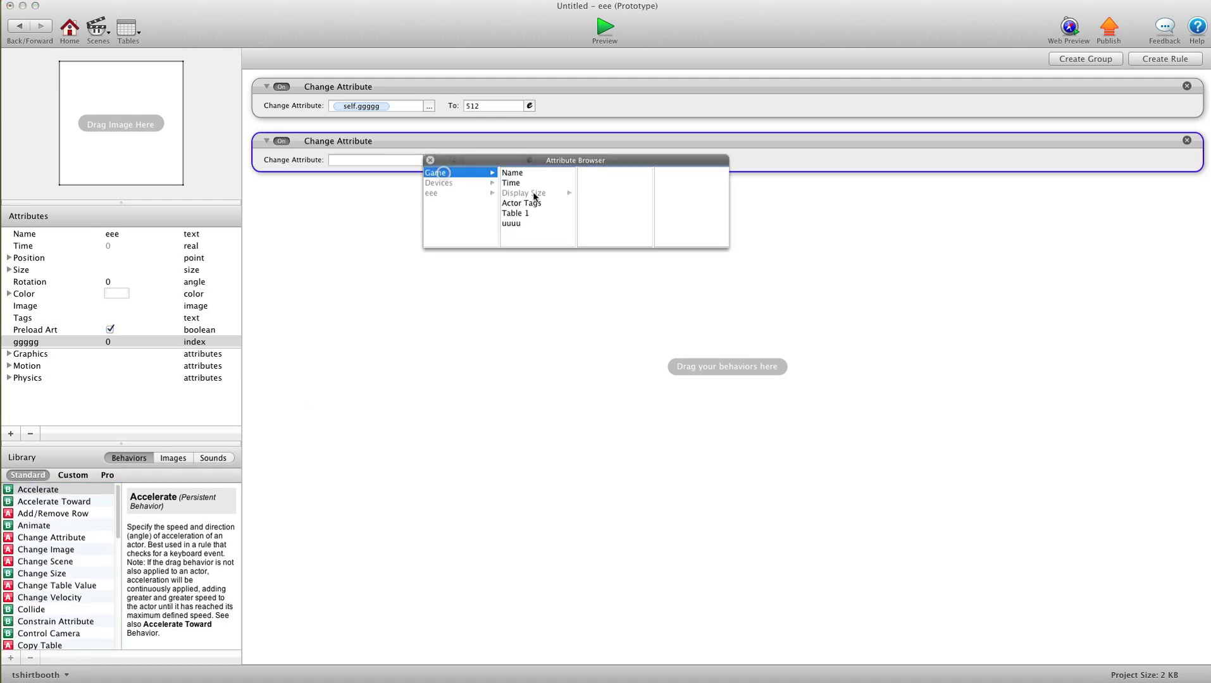
click(511, 223)
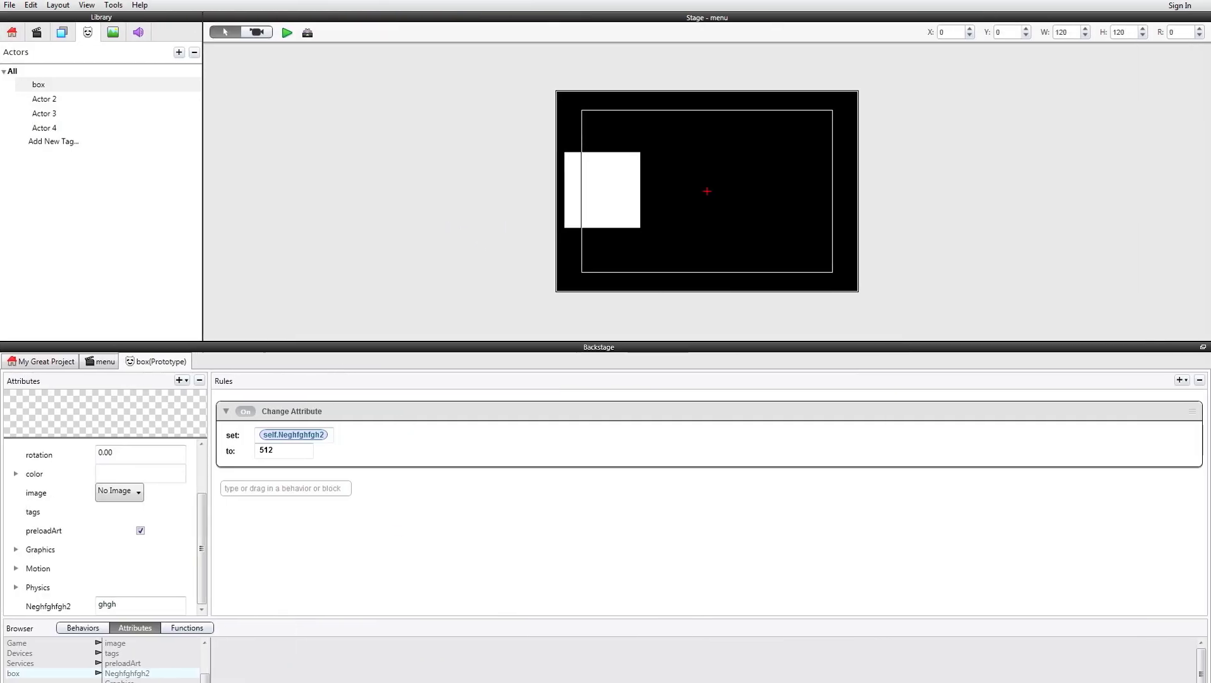
Switch to the Windows project and add a second Change Attribute to the box prototype, targeting game.score
click(89, 628)
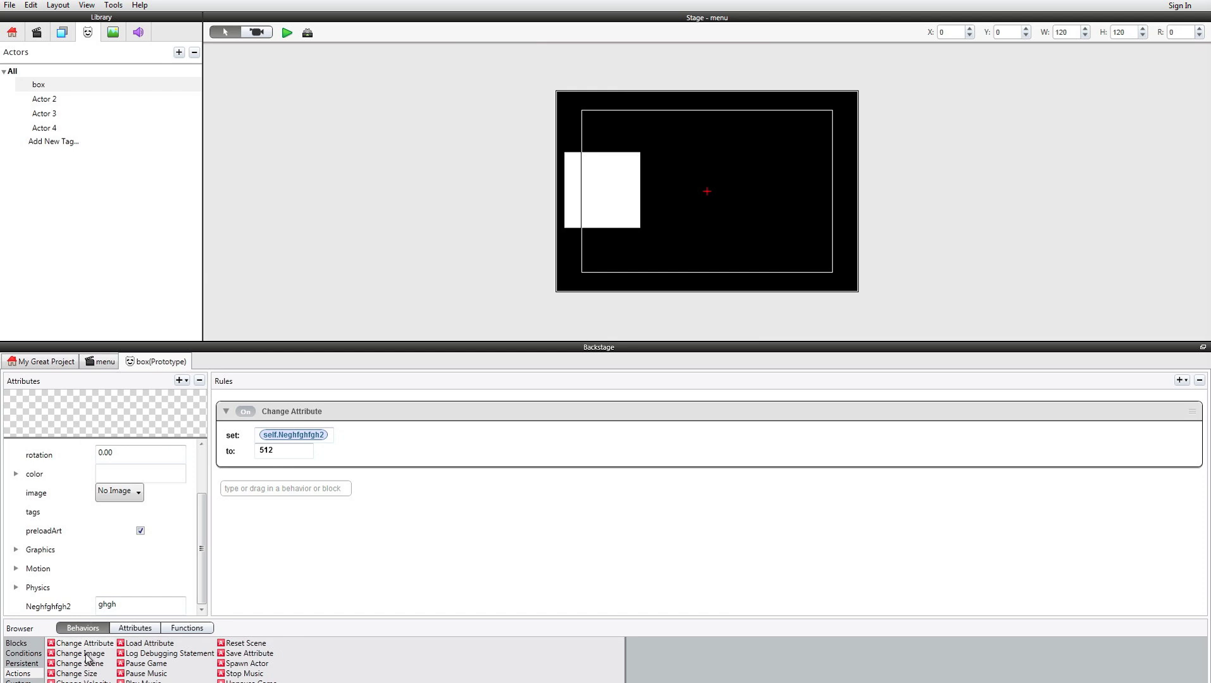
drag(95, 652, 273, 532)
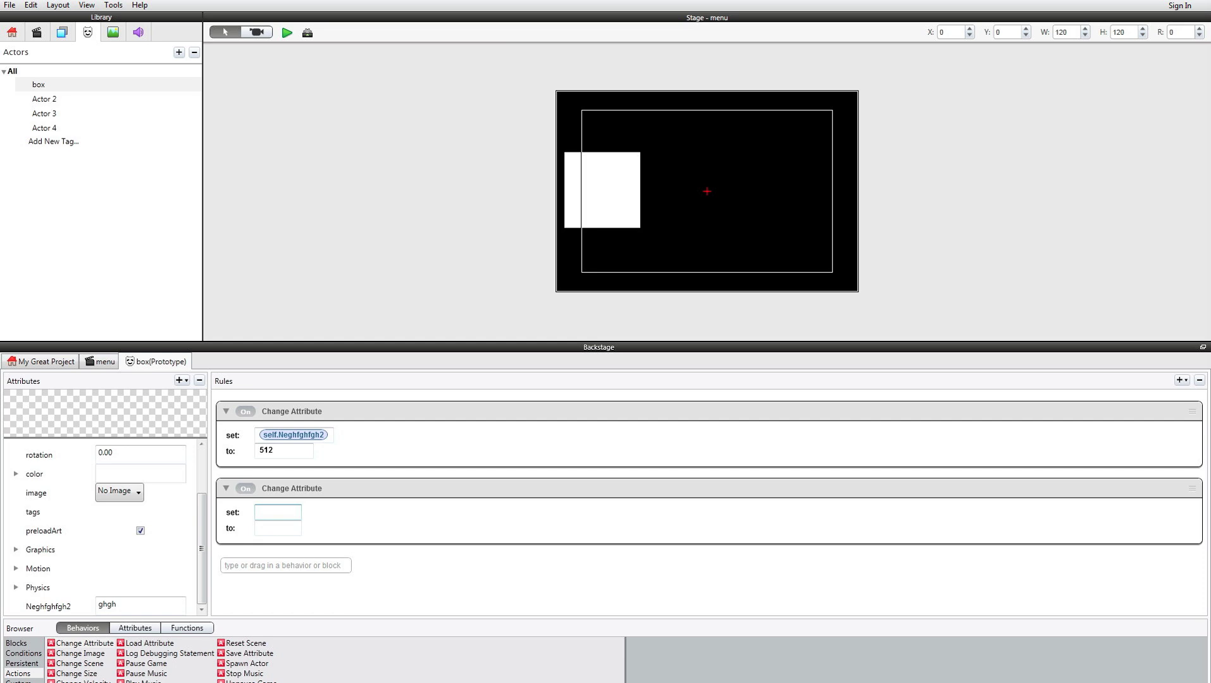
click(136, 628)
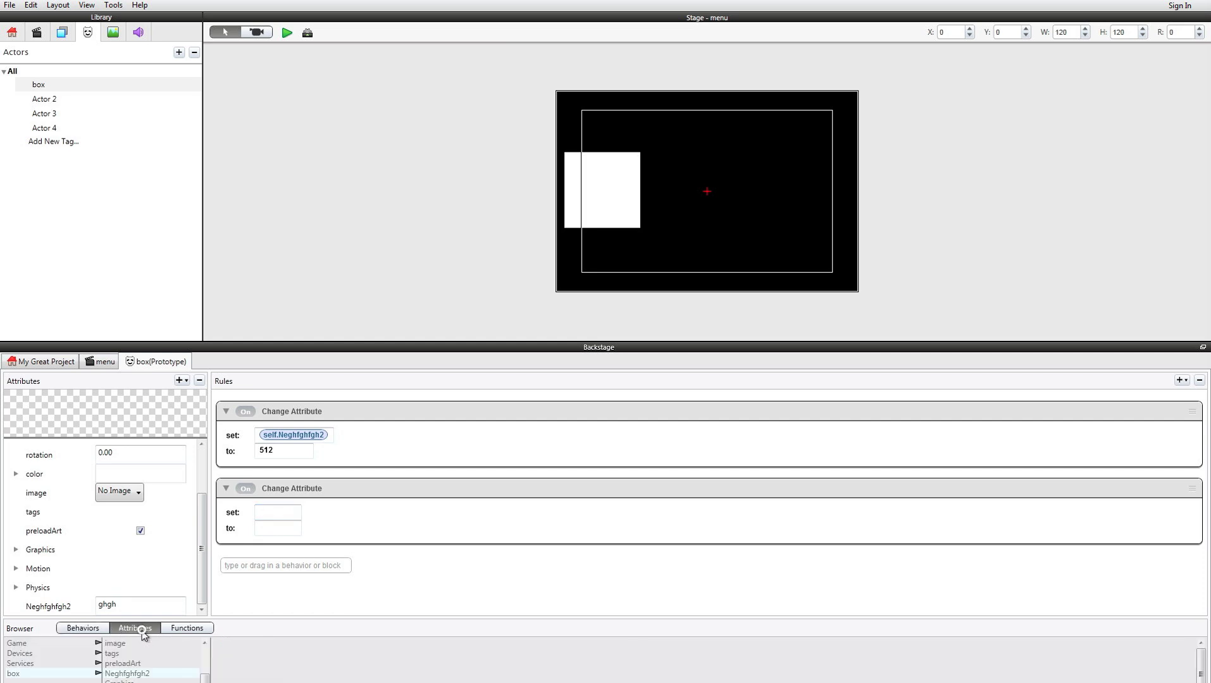
click(16, 644)
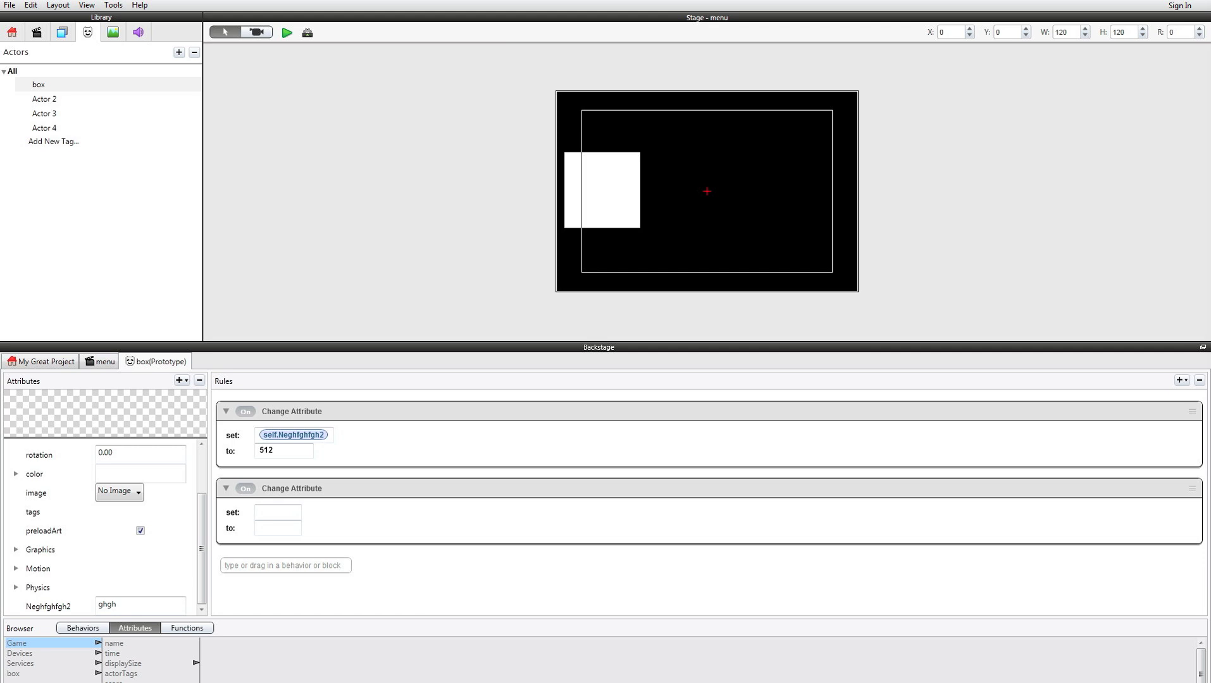
double_click(116, 681)
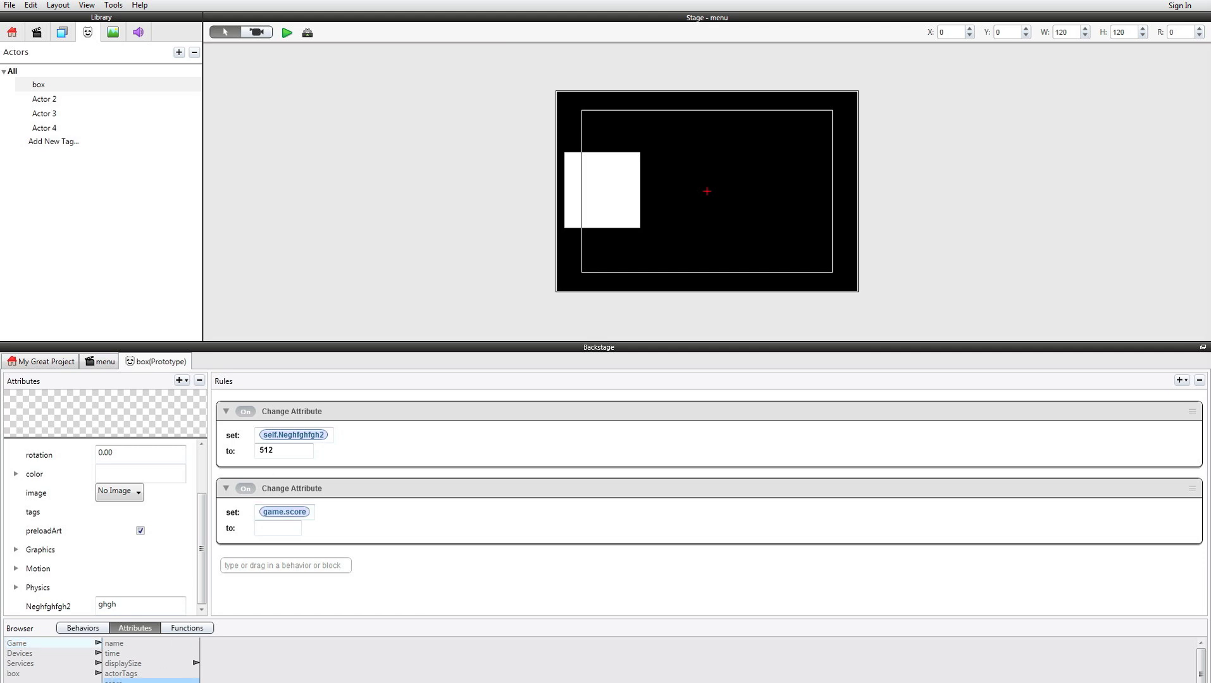
Check the game's attributes, return to the box prototype and set the game.score Change Attribute value to 52112
click(46, 361)
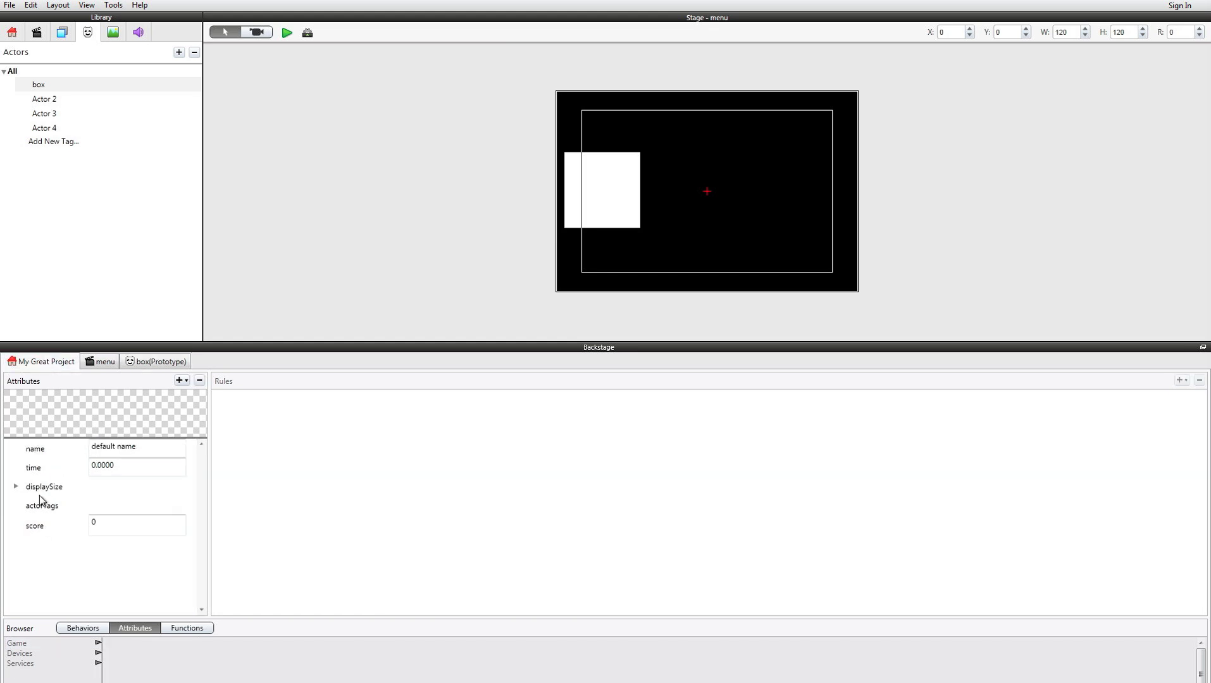
click(141, 363)
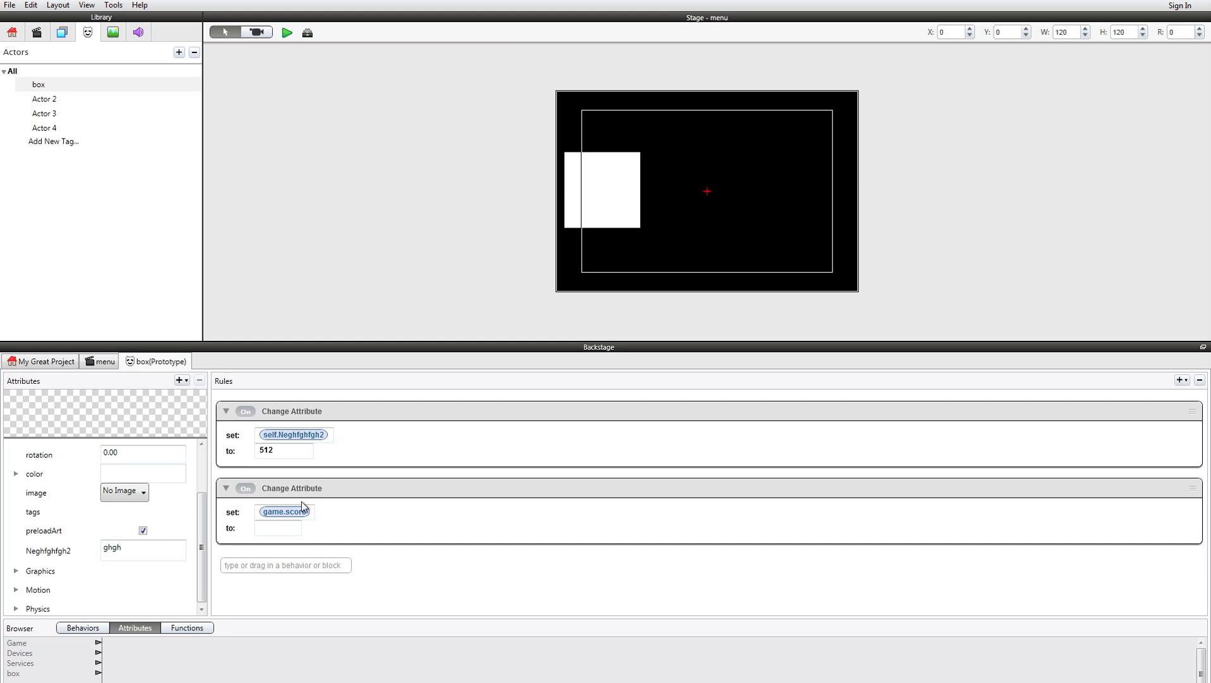
click(278, 529)
text(52112)
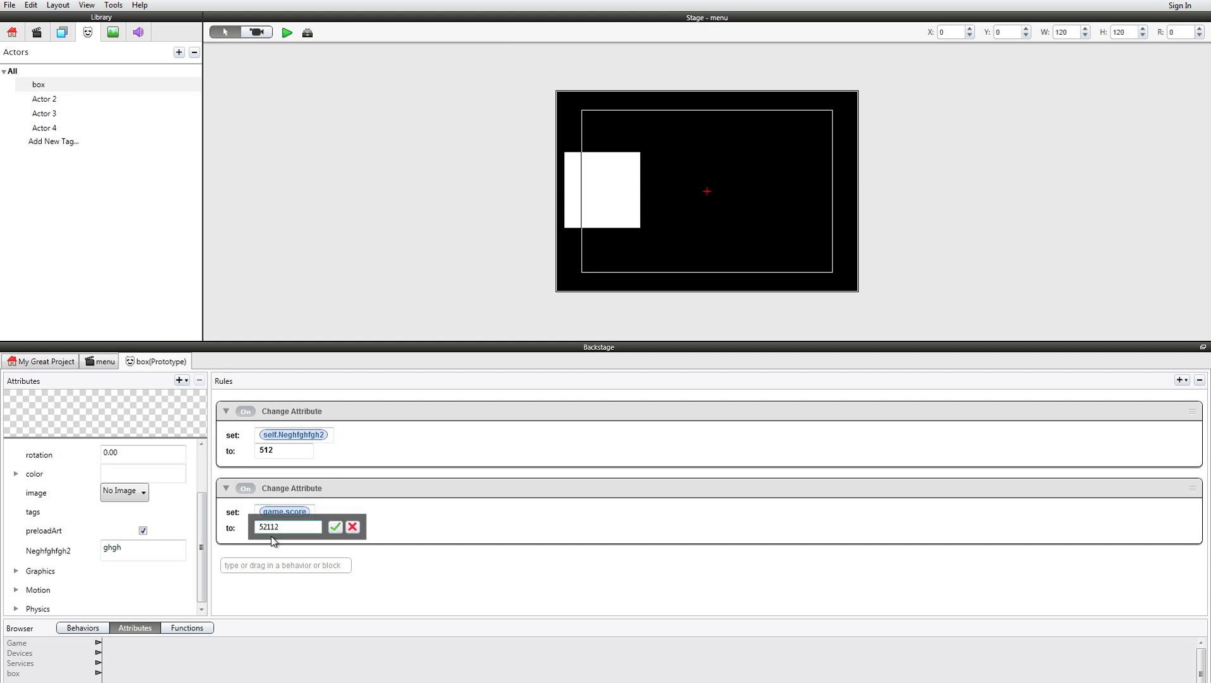
click(336, 527)
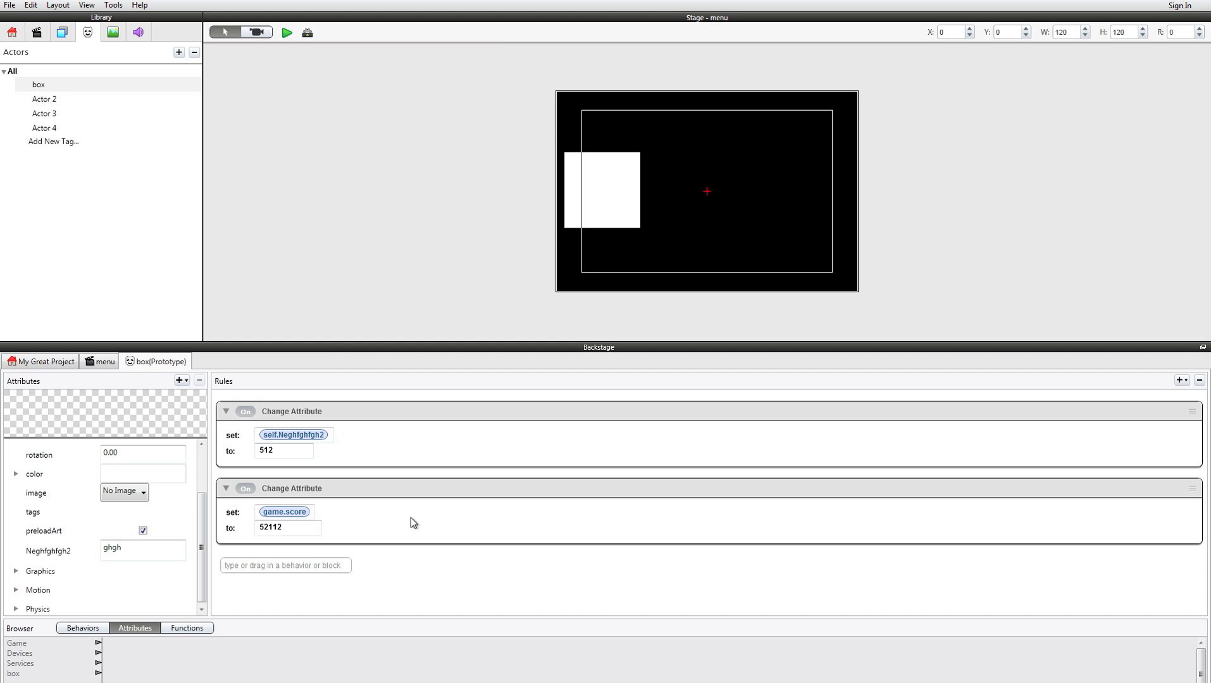
Import the box PNG image from the boggle folder and apply it to the box actor on the stage
click(115, 39)
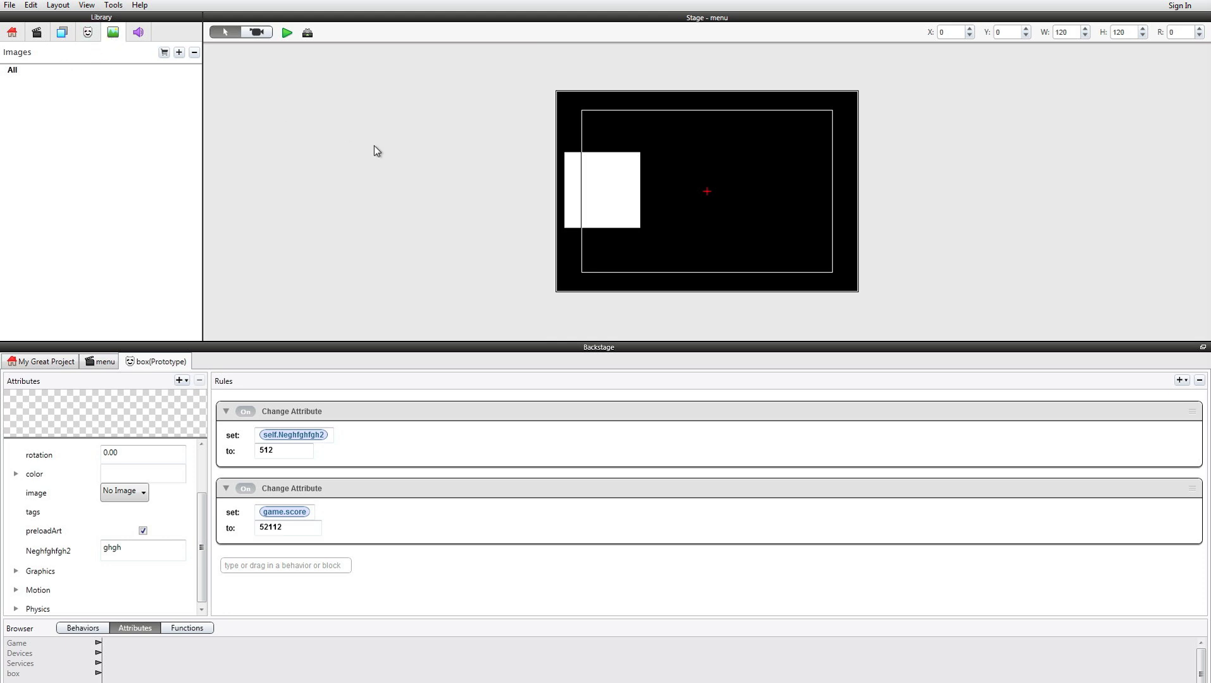
click(179, 52)
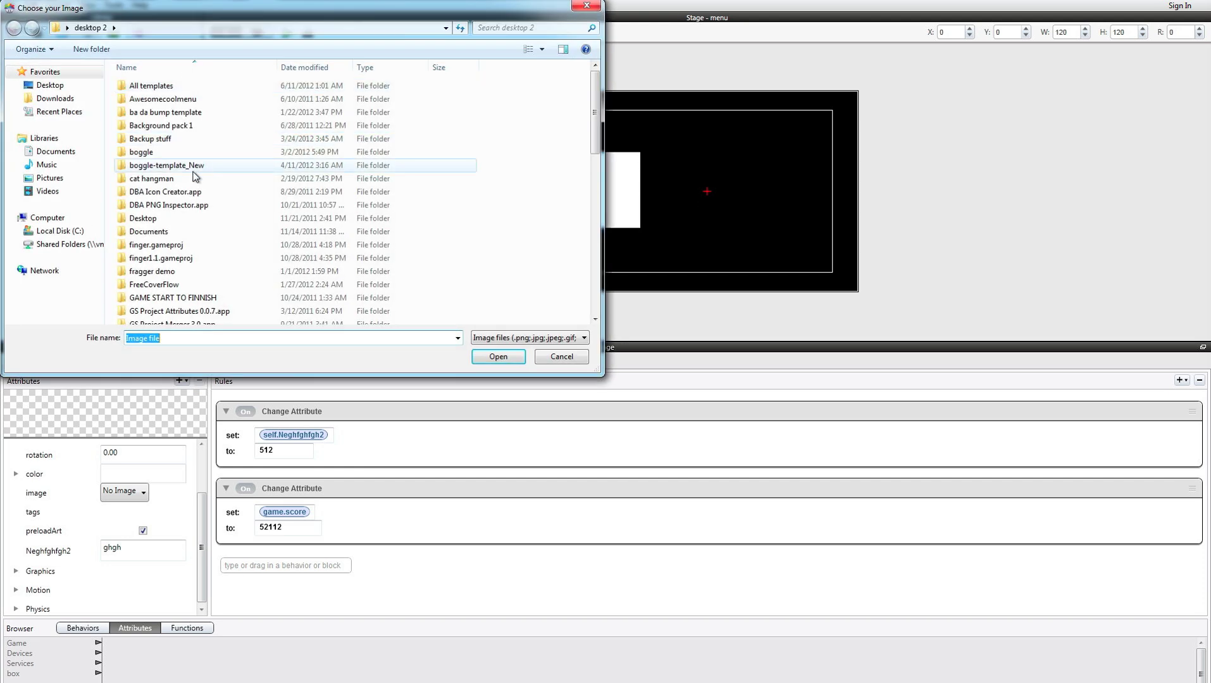
double_click(155, 152)
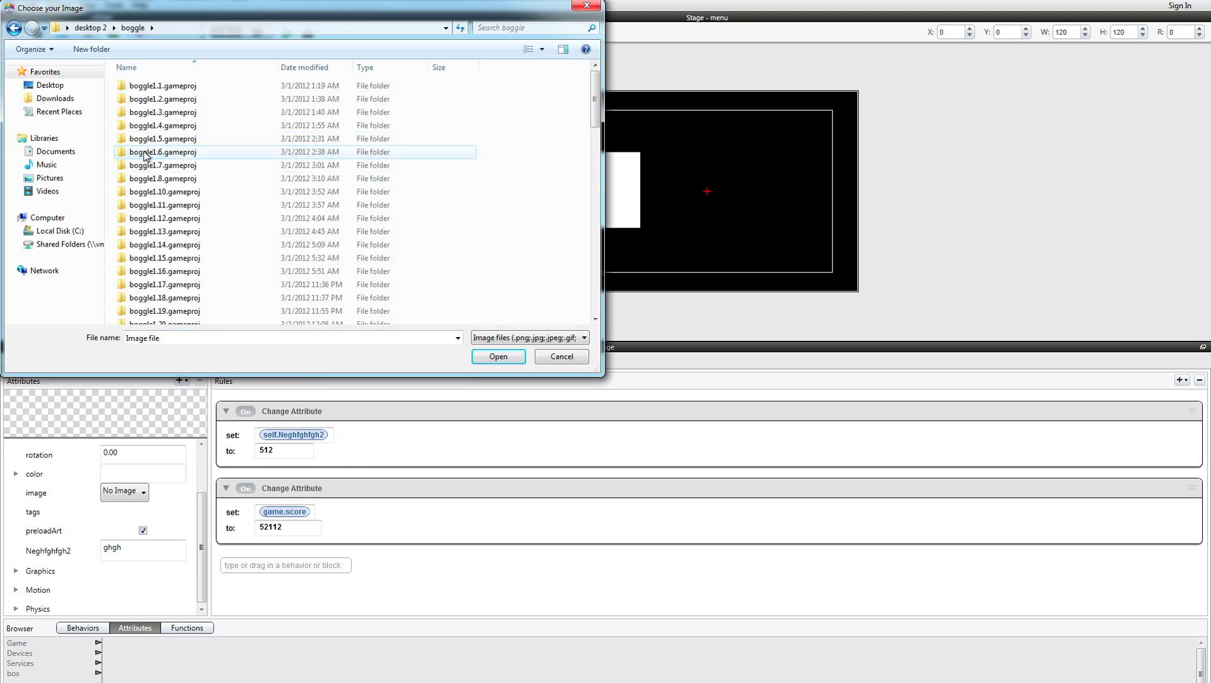
scroll(148, 158, down, 20)
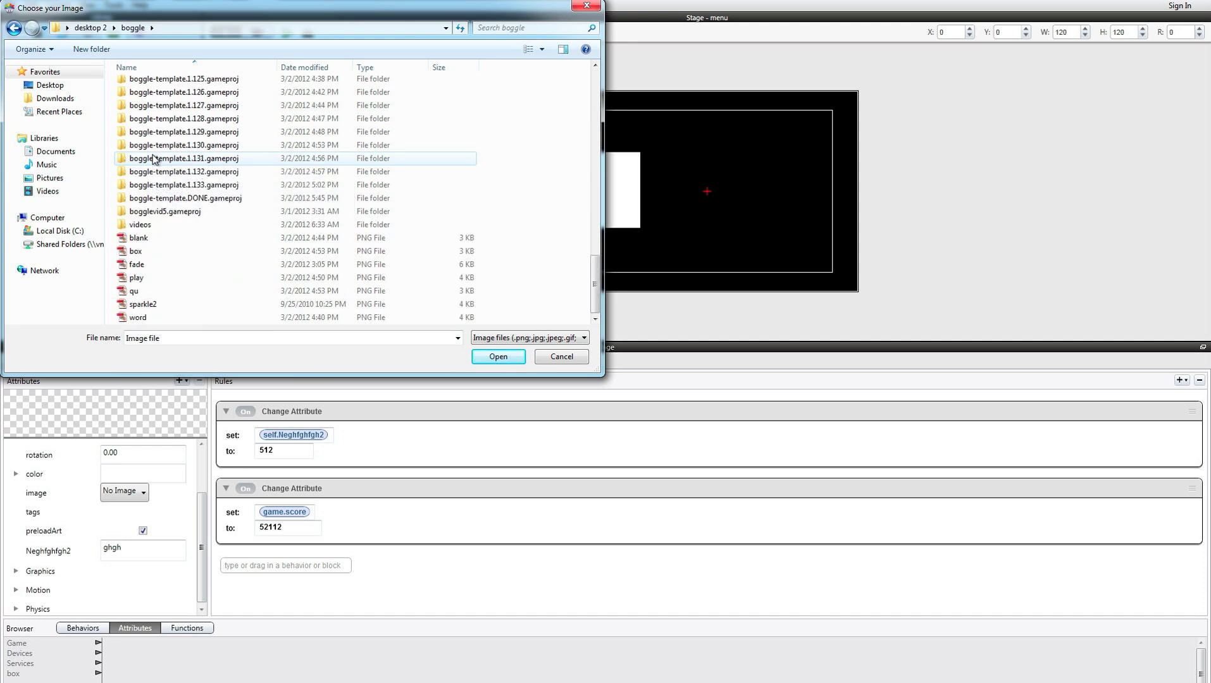
double_click(134, 254)
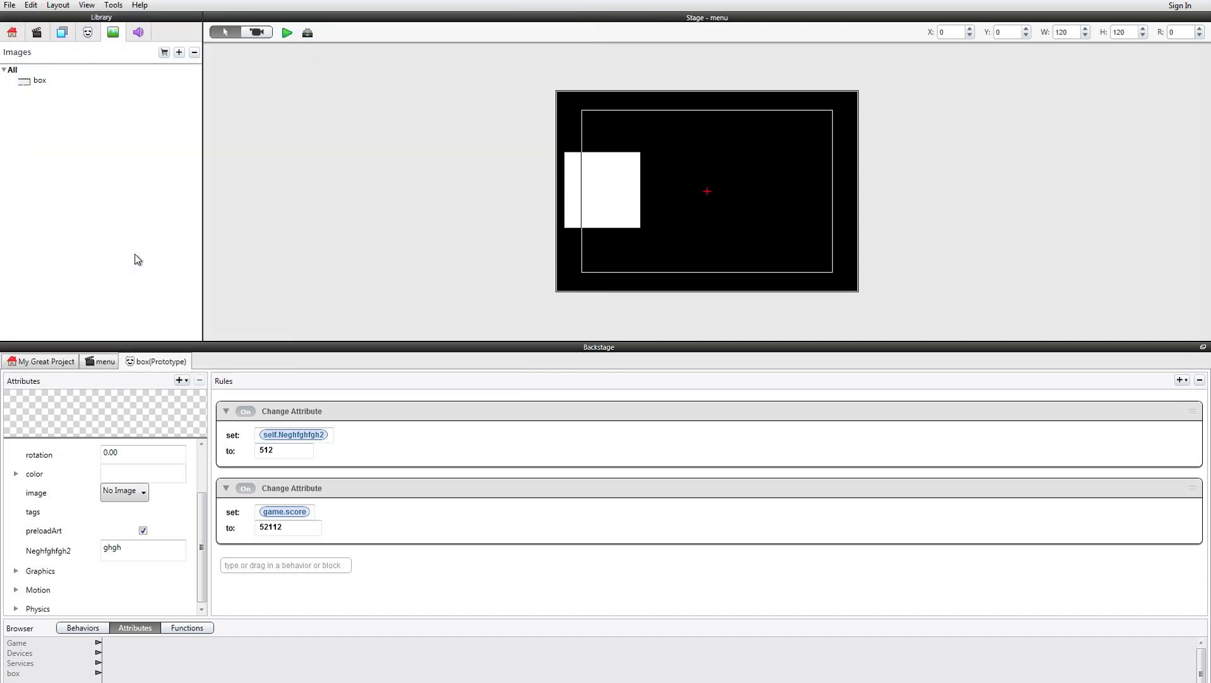
drag(39, 80, 582, 188)
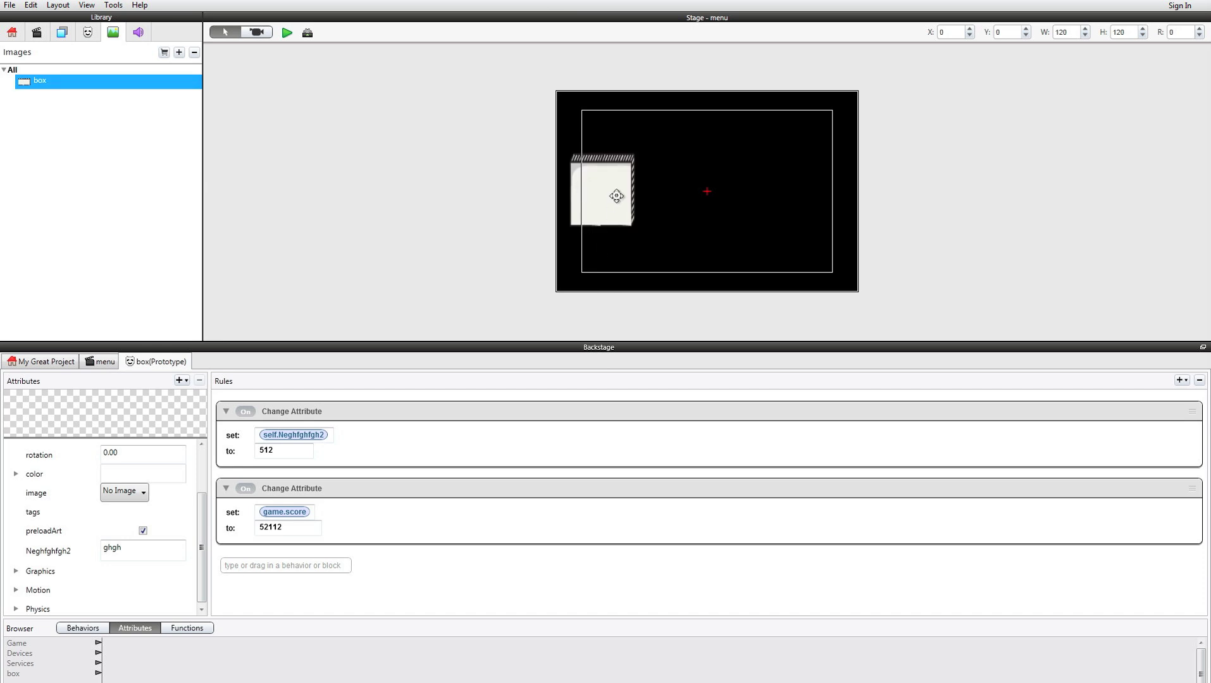
click(609, 200)
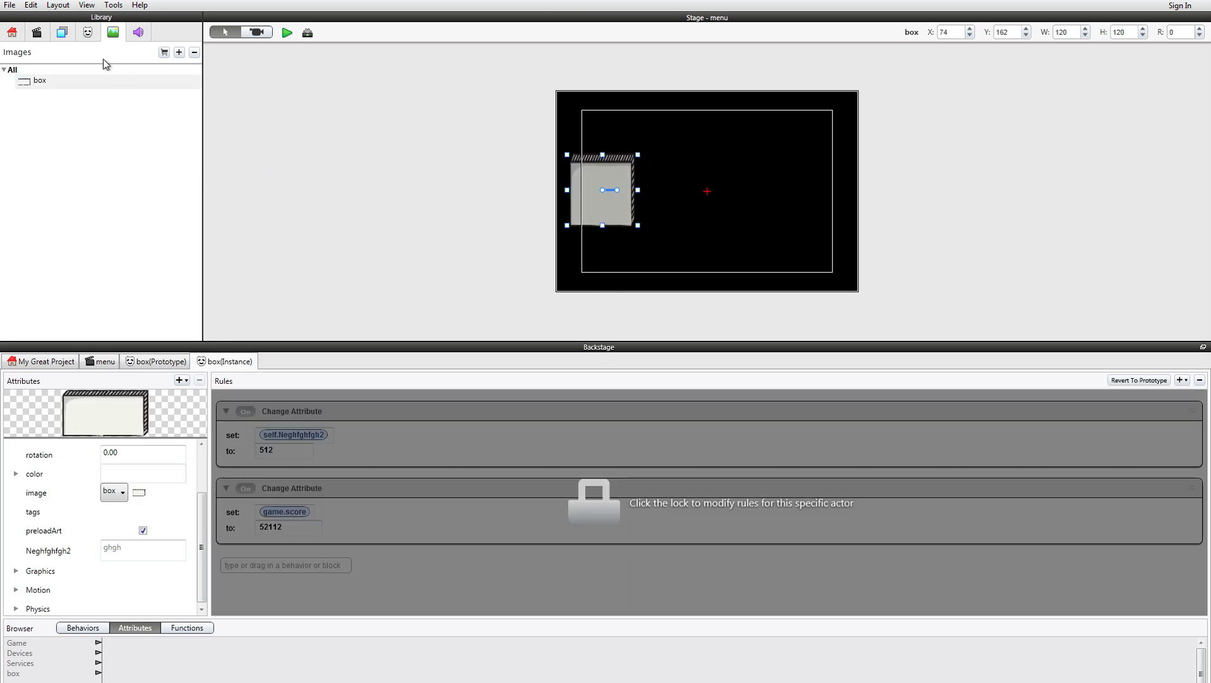
Open the box actor's prototype and apply the imported box image to it
click(37, 35)
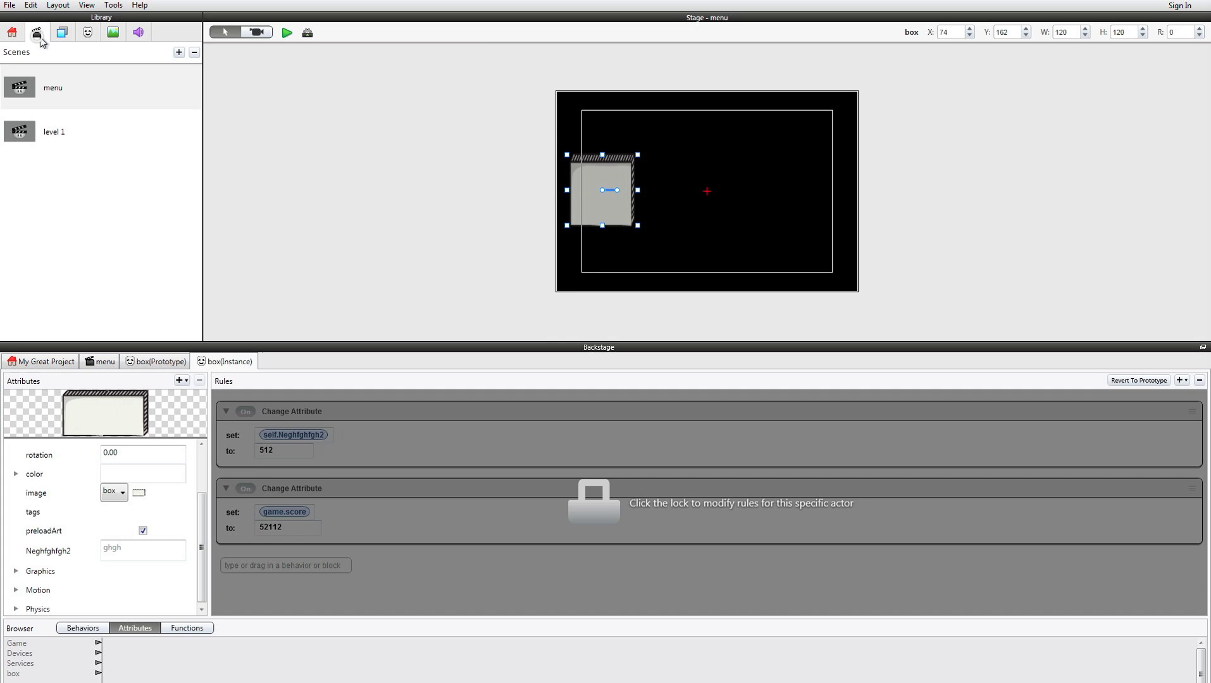
click(86, 33)
click(48, 85)
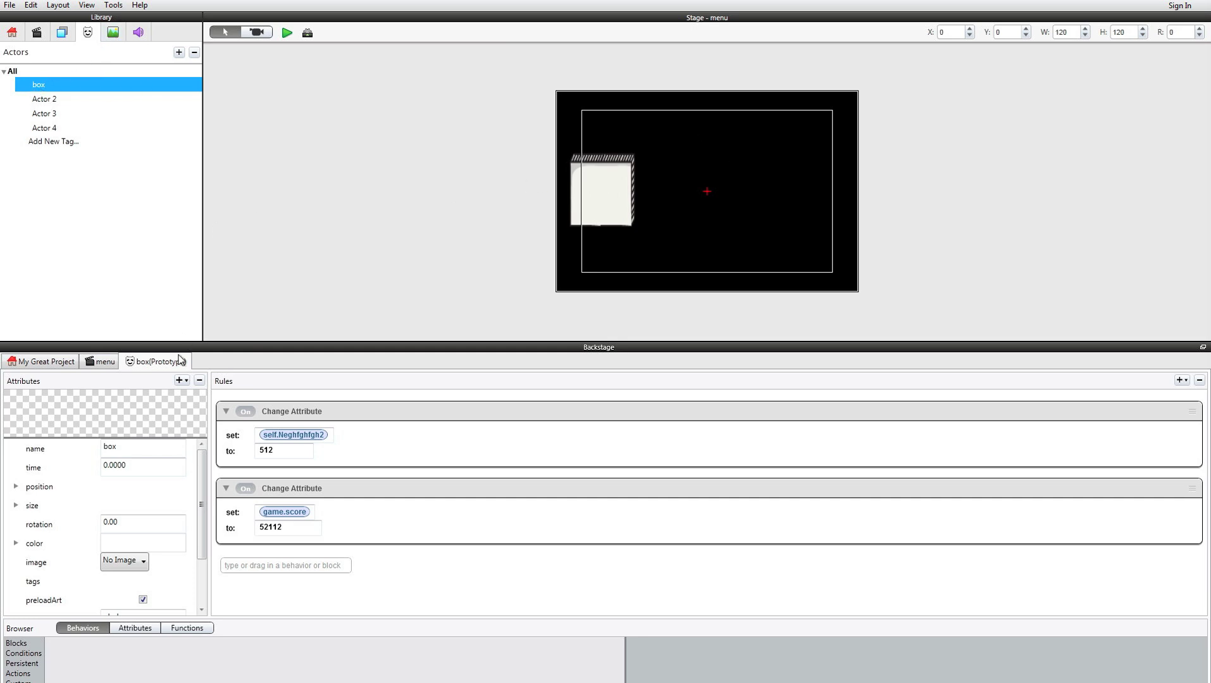
click(177, 365)
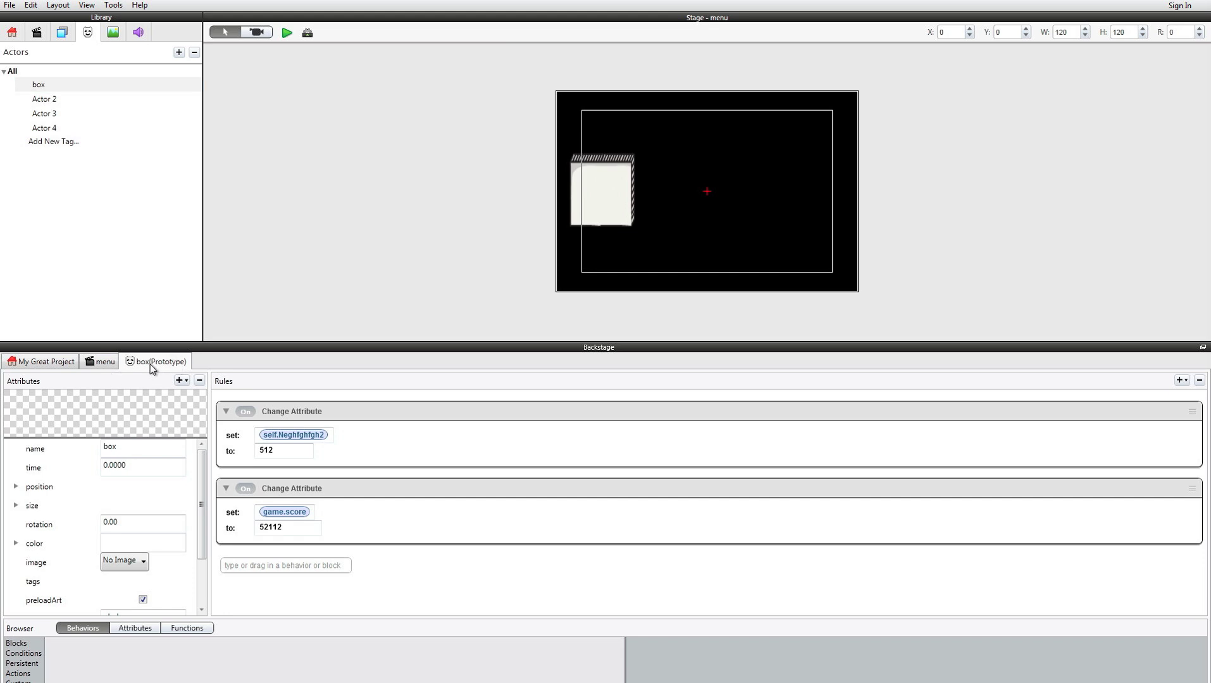
click(112, 32)
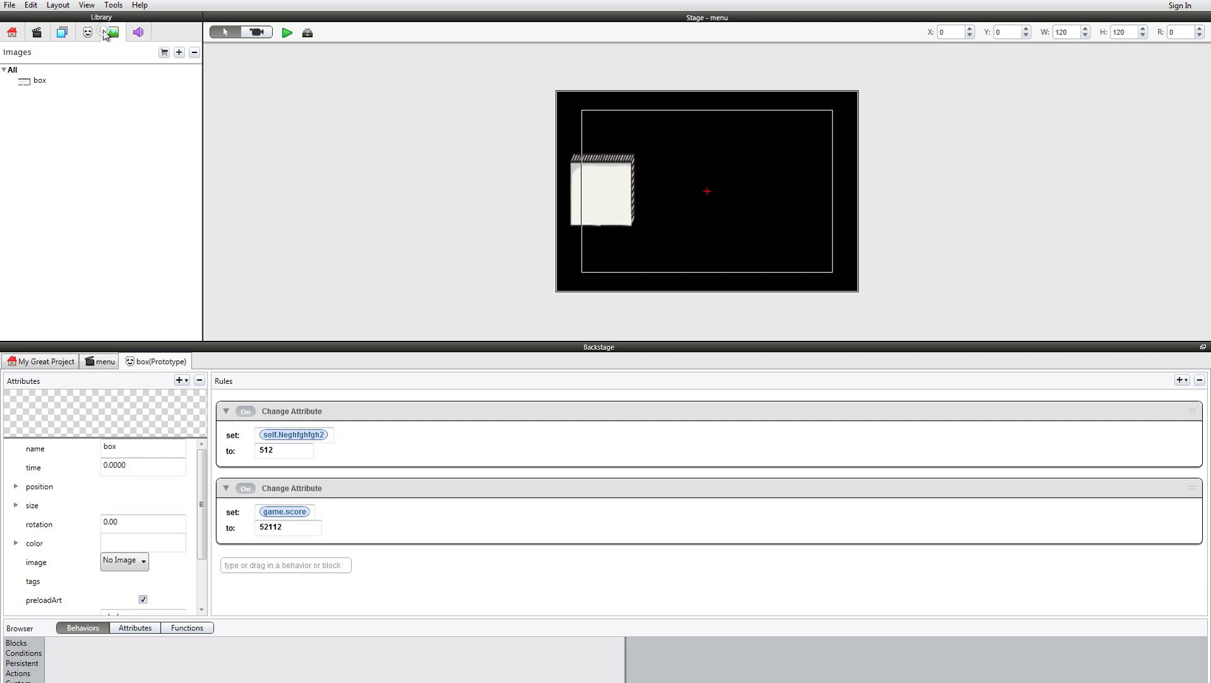
click(32, 82)
drag(31, 82, 89, 404)
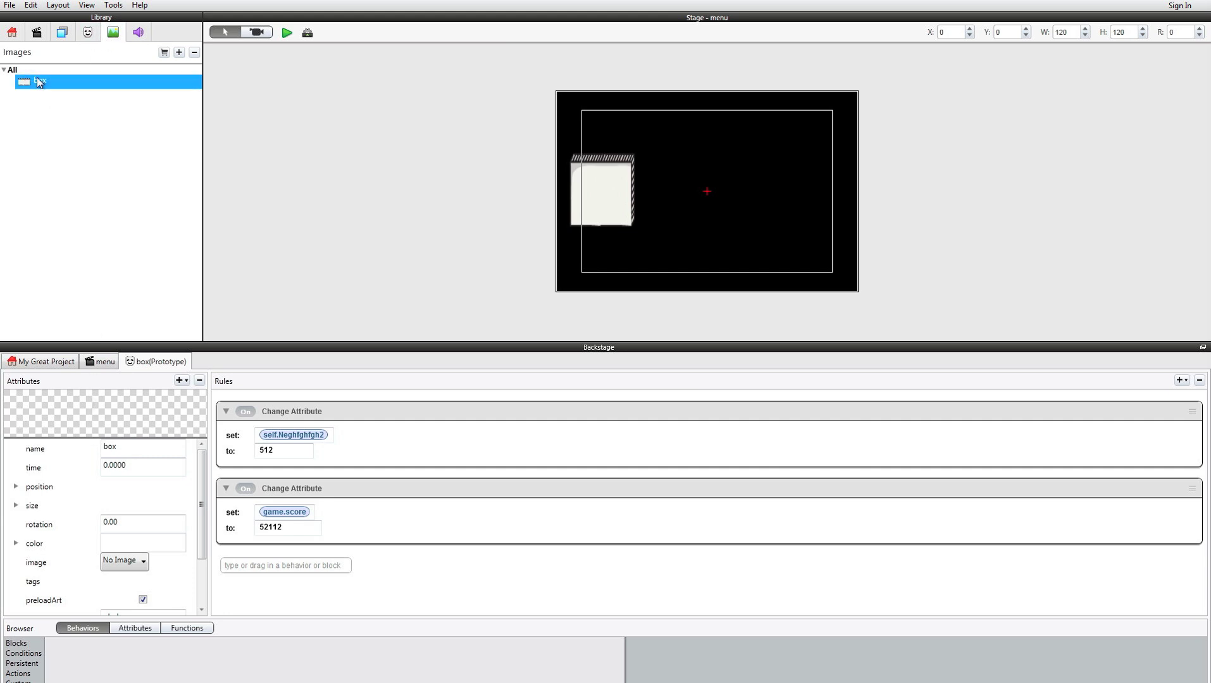
drag(34, 82, 89, 404)
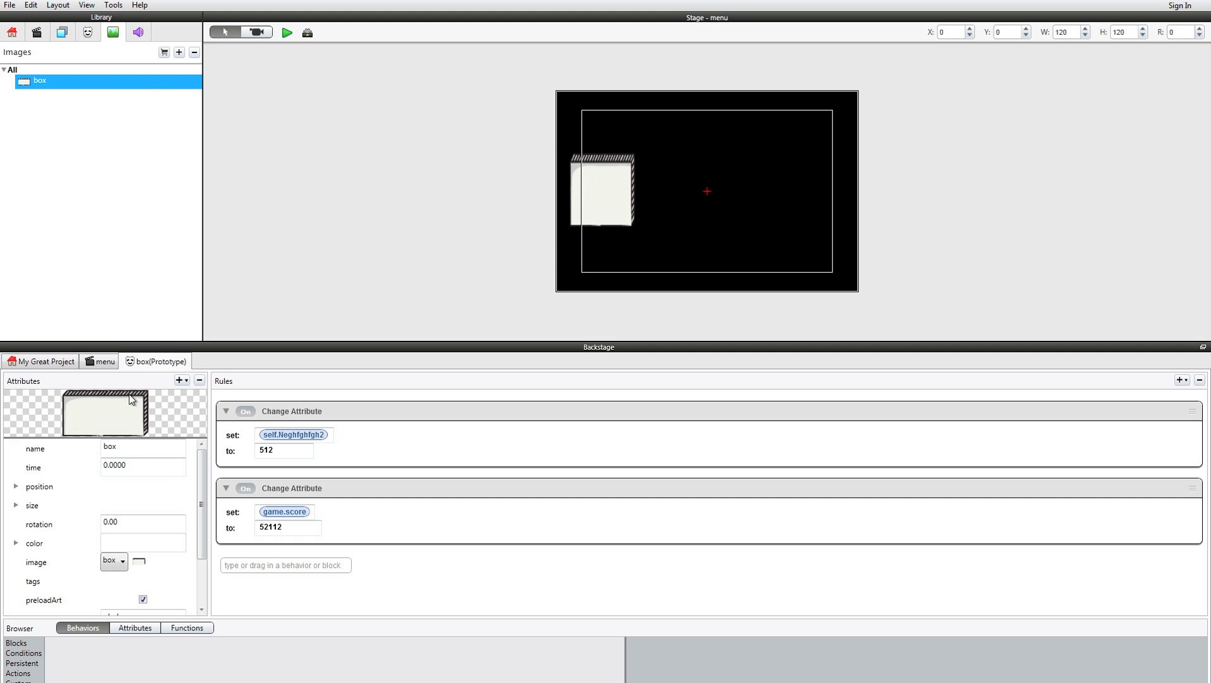
click(87, 32)
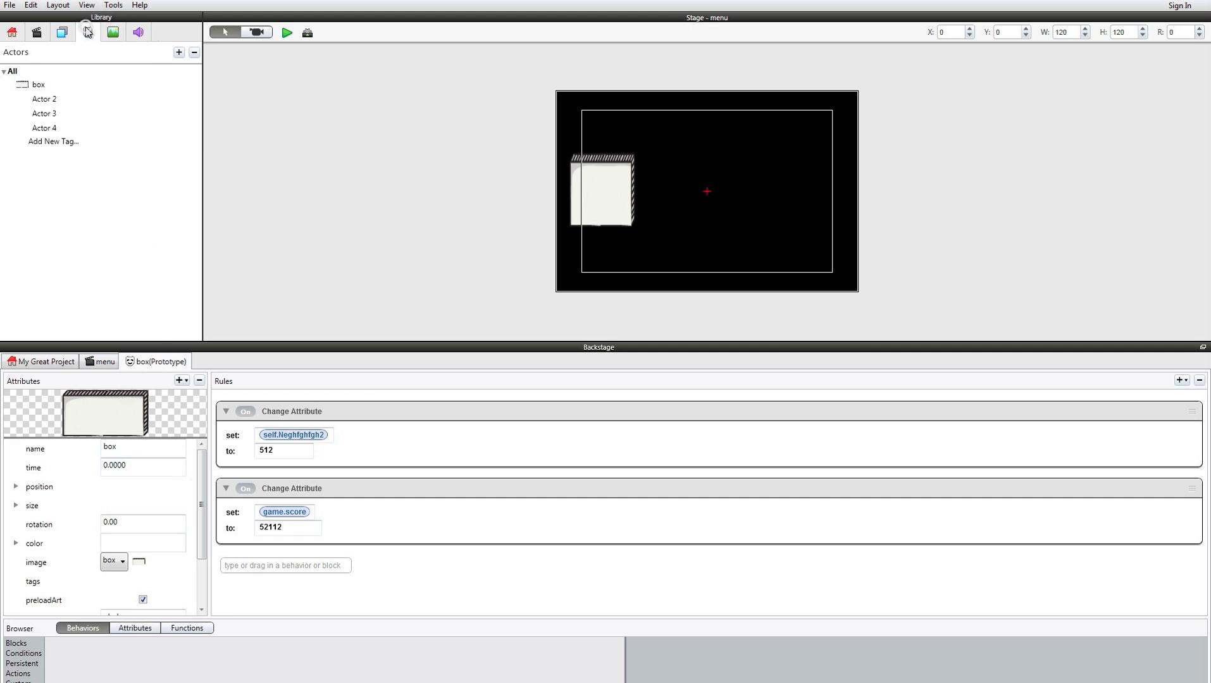
click(39, 84)
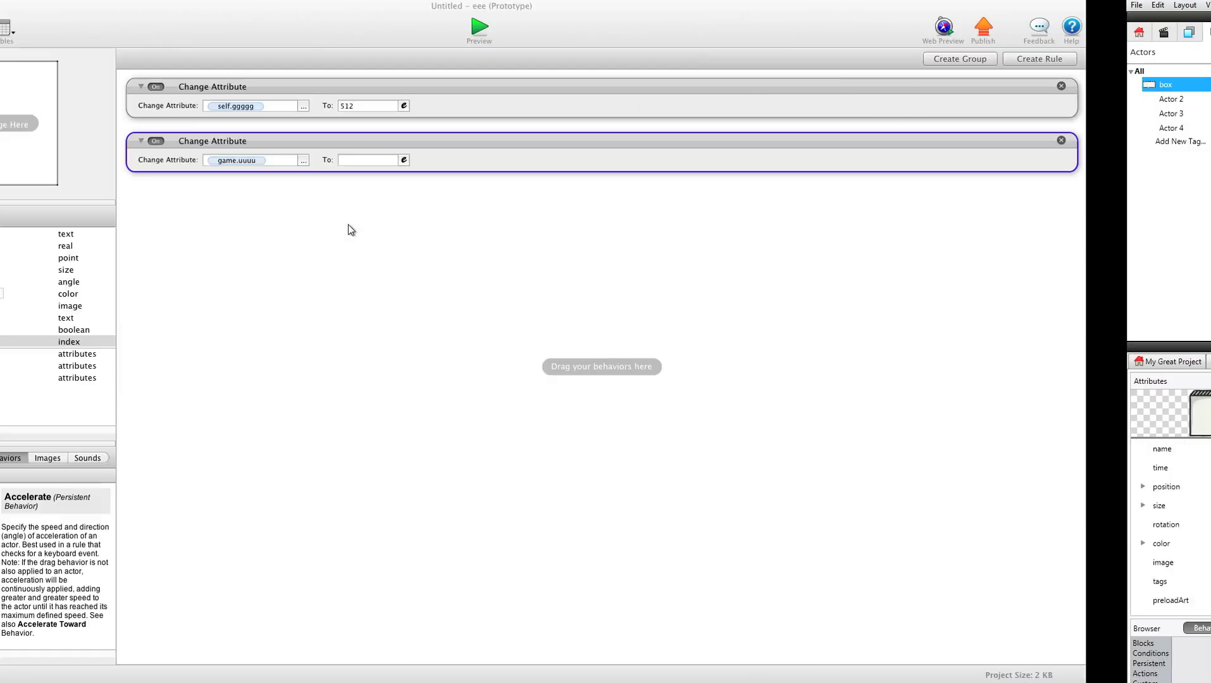
Switch to the Mac project and import LibertyBellFlying-copy.png from Downloads into the project's images
click(173, 458)
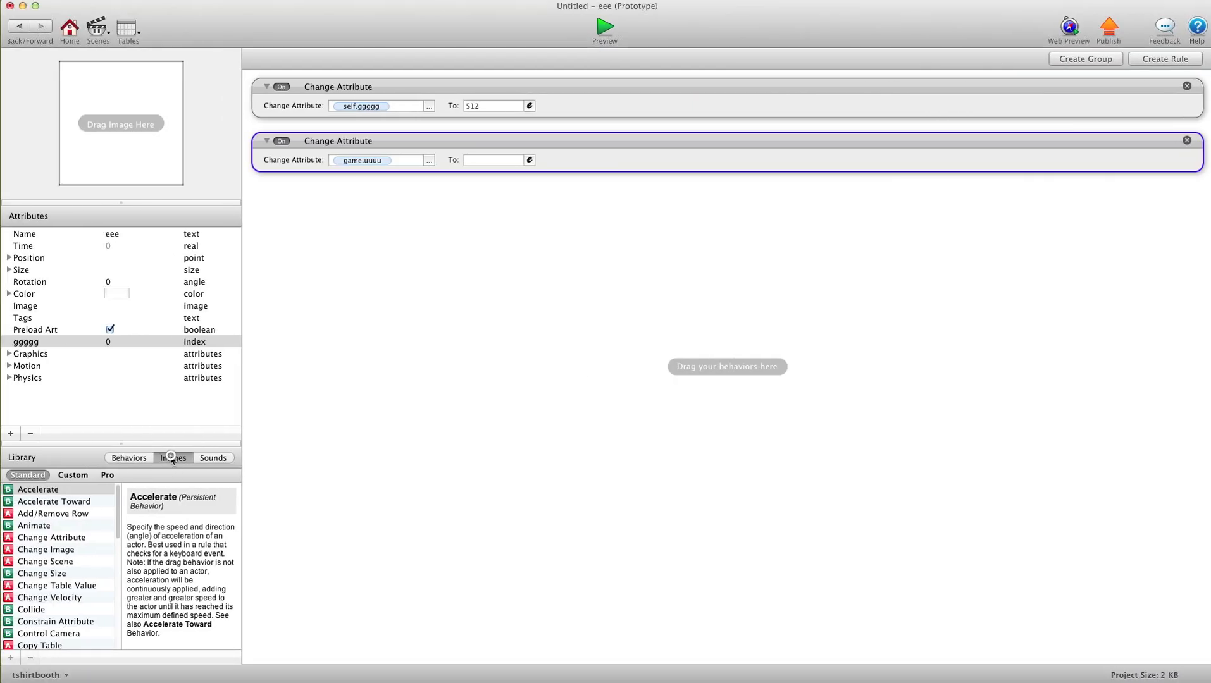
click(11, 658)
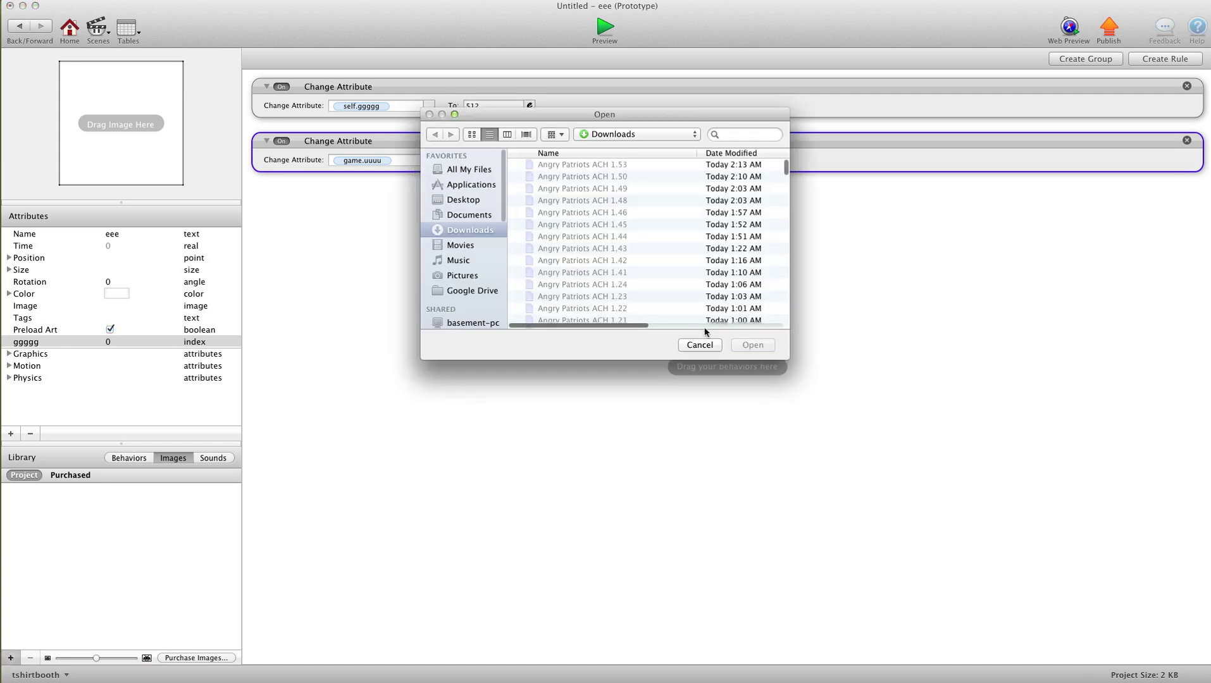
scroll(557, 216, down, 15)
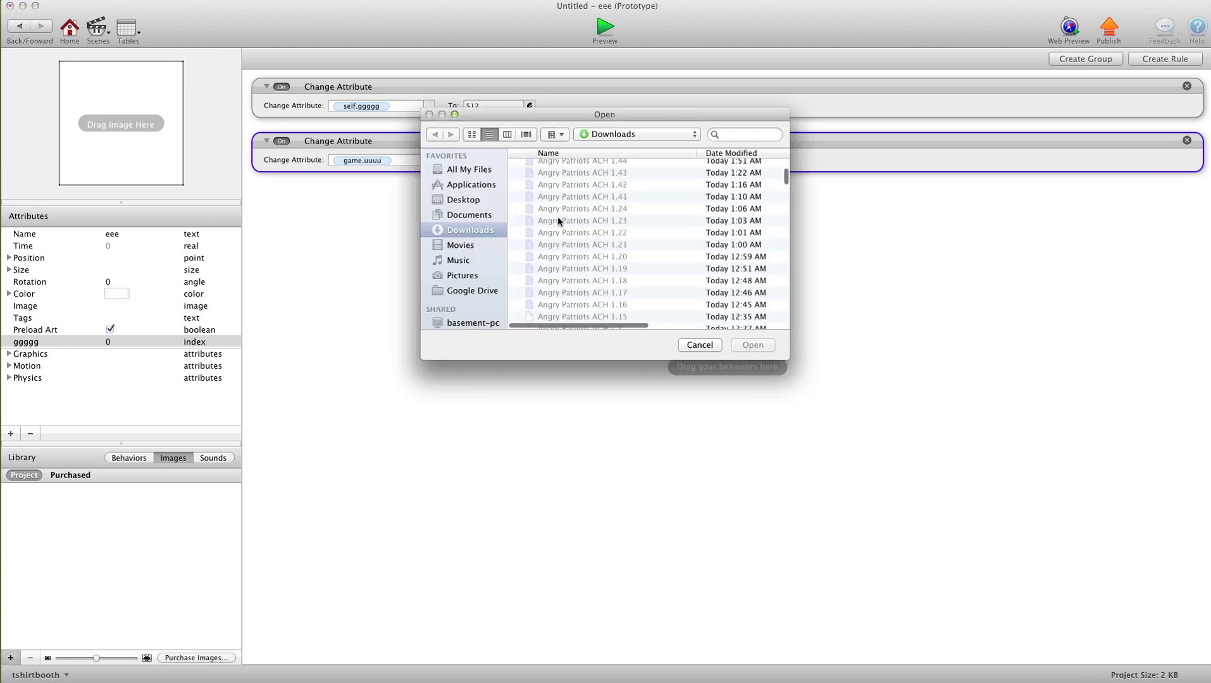
scroll(559, 219, down, 5)
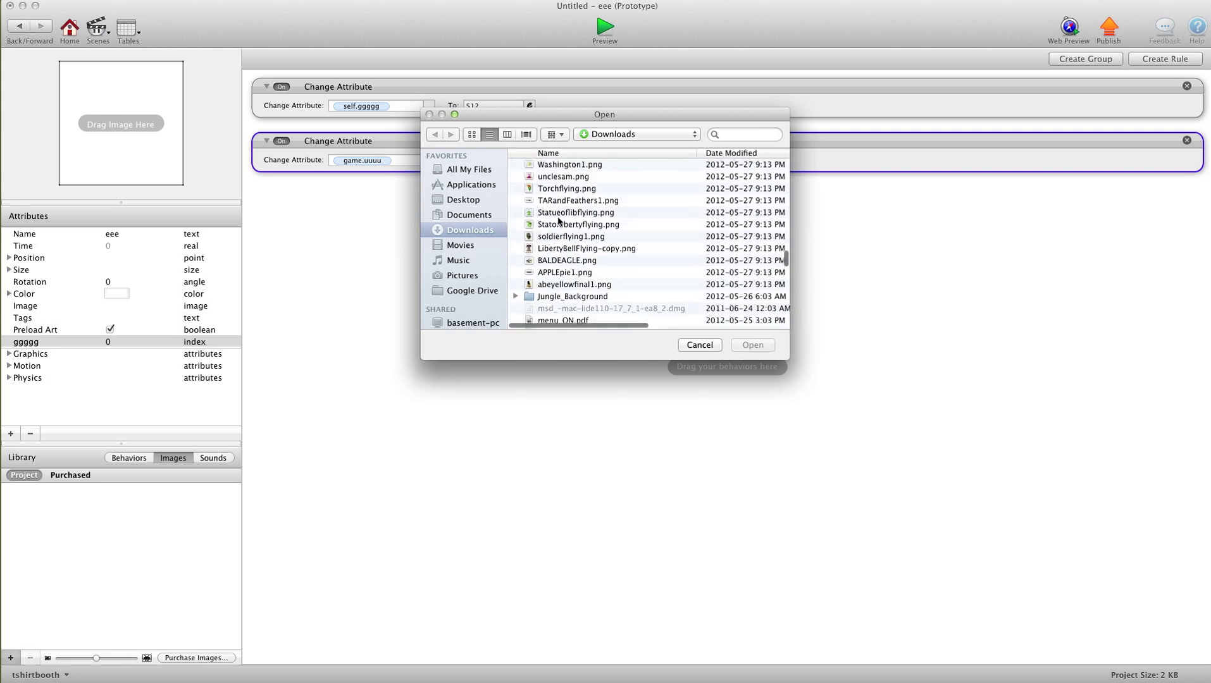
double_click(557, 246)
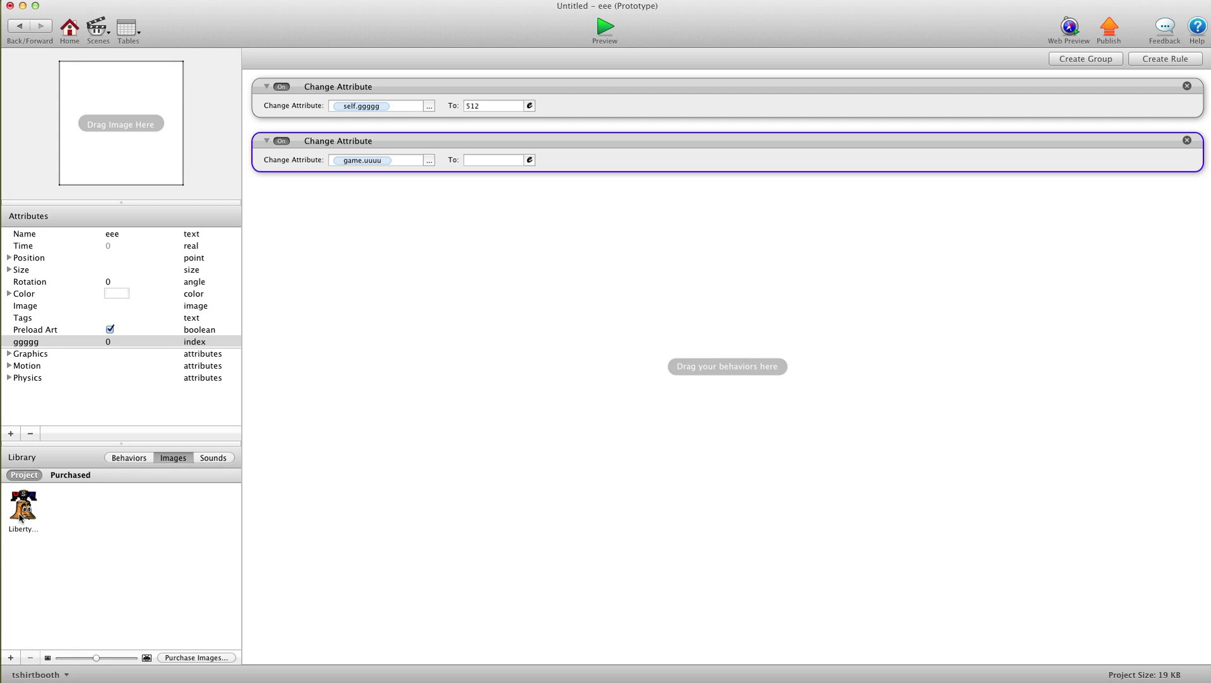
Return to the Initial Scene and apply the imported Liberty Bell image to Actor 3
click(19, 26)
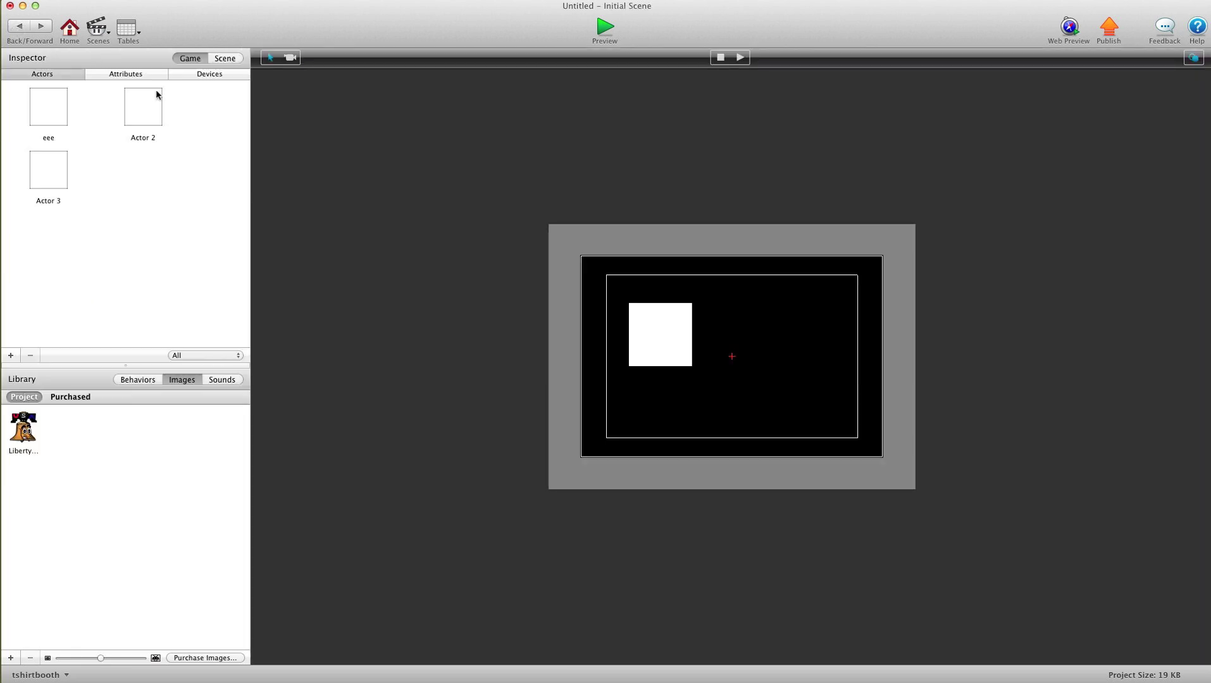
click(19, 448)
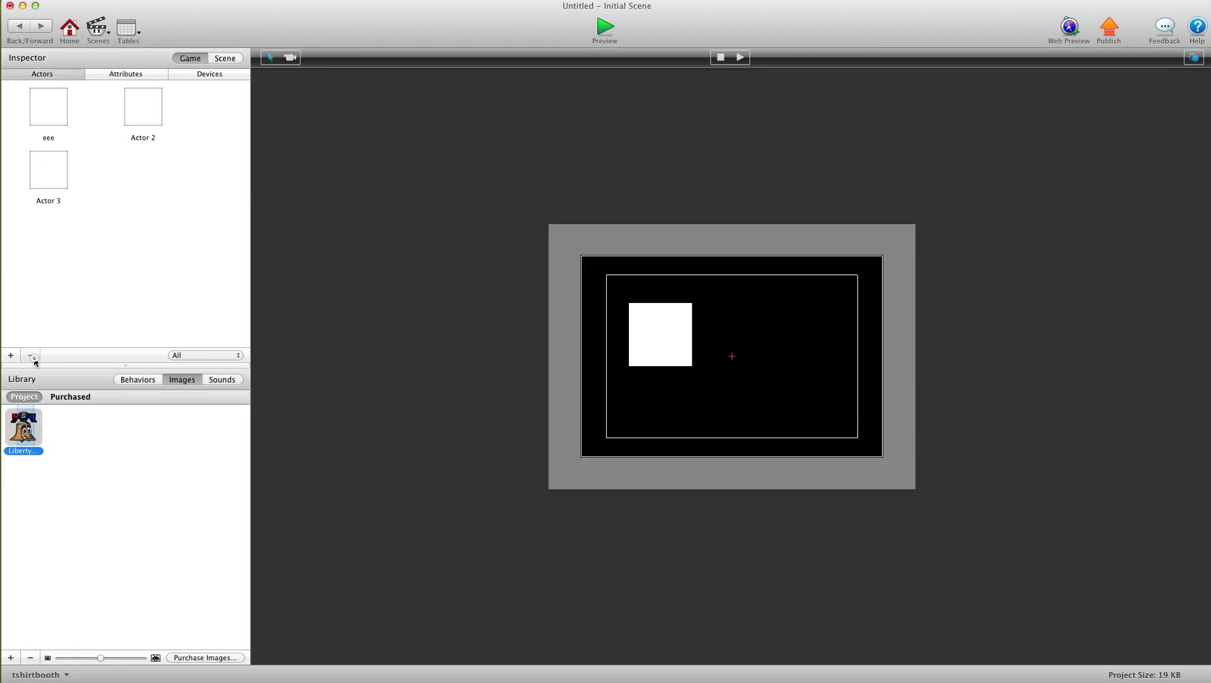
drag(39, 201, 40, 183)
Open Actor 3's prototype, examine its width and height attributes, and return to the scene
double_click(39, 183)
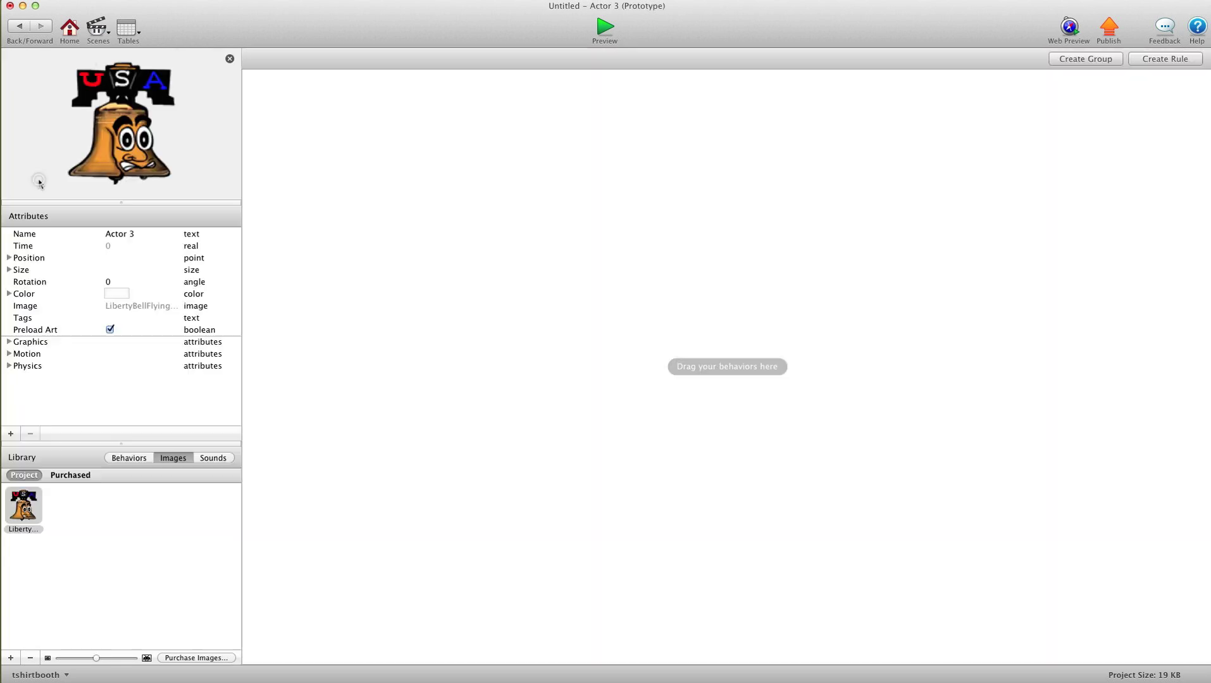
click(9, 269)
click(124, 281)
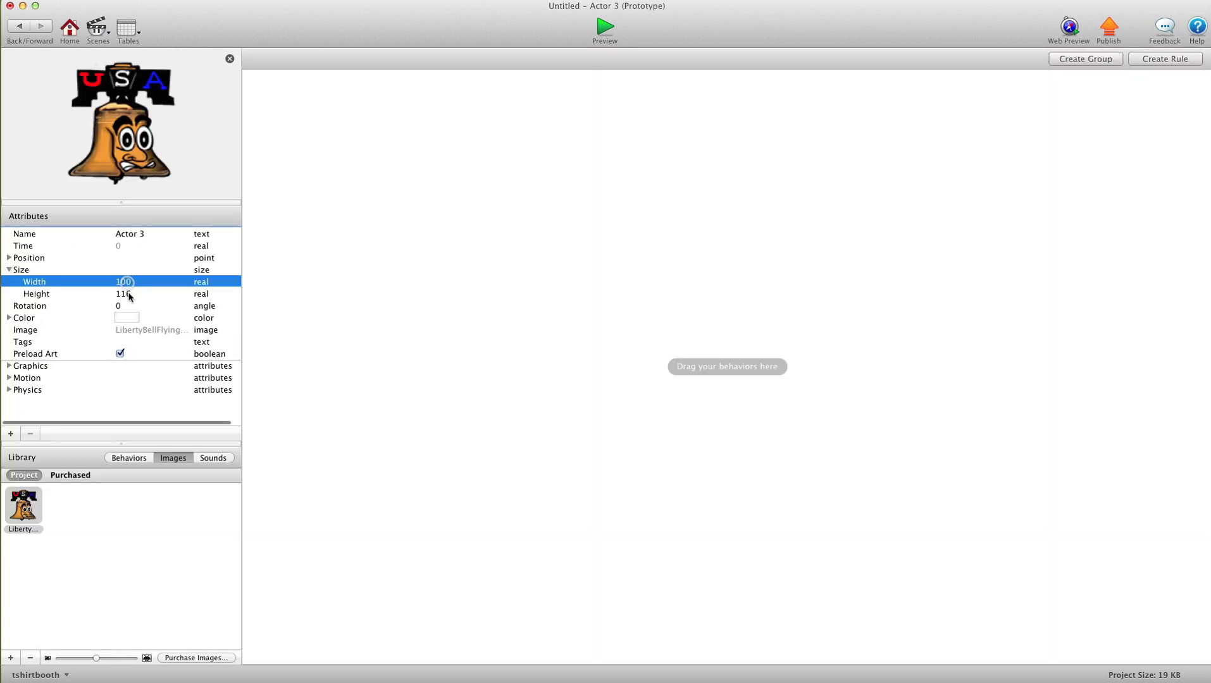
click(124, 294)
click(138, 283)
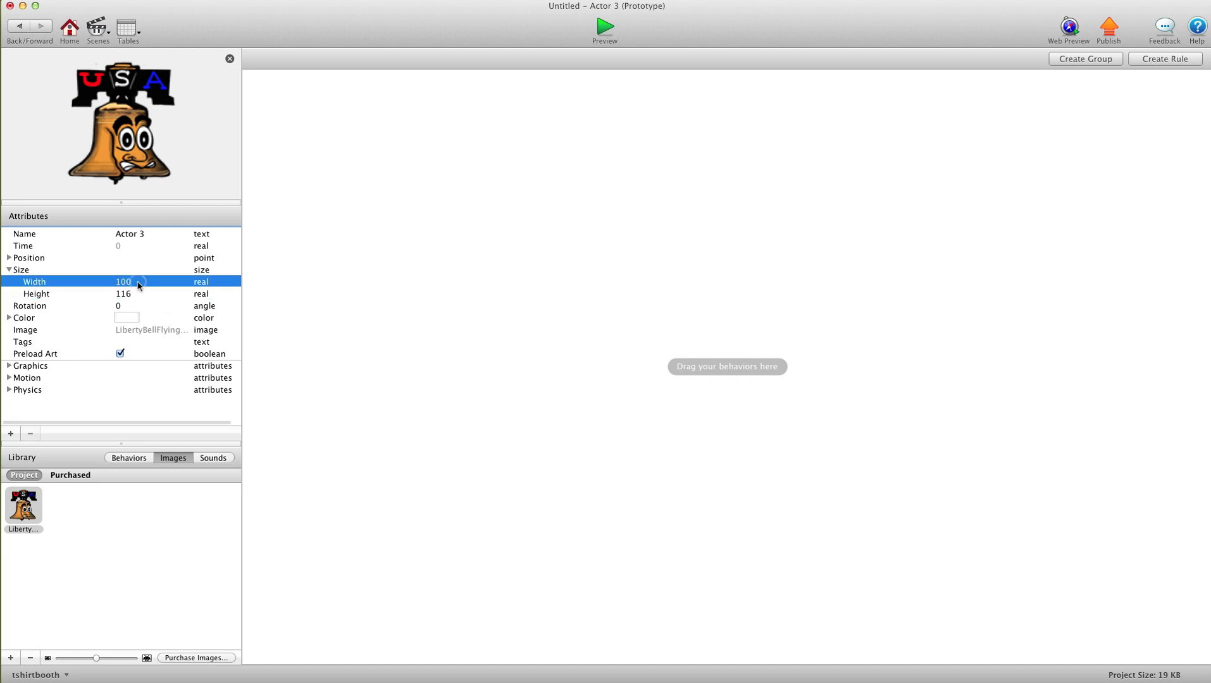
click(15, 23)
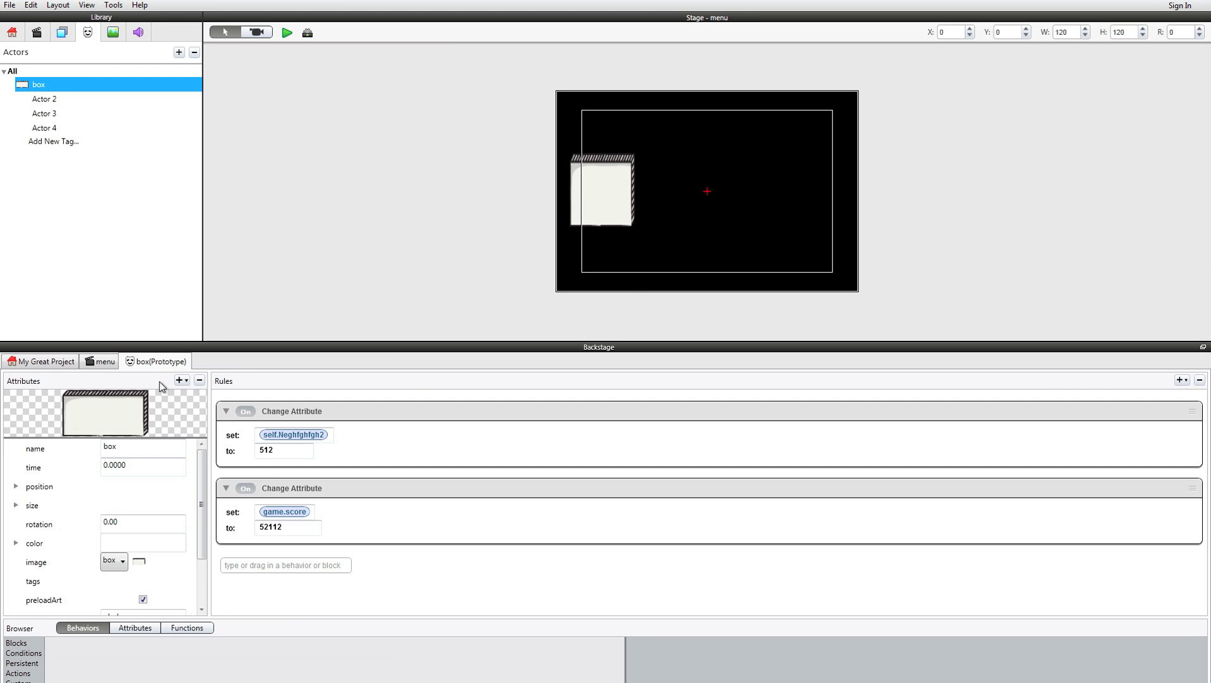
Switch to the Windows project and set the box prototype's width to 40
click(590, 187)
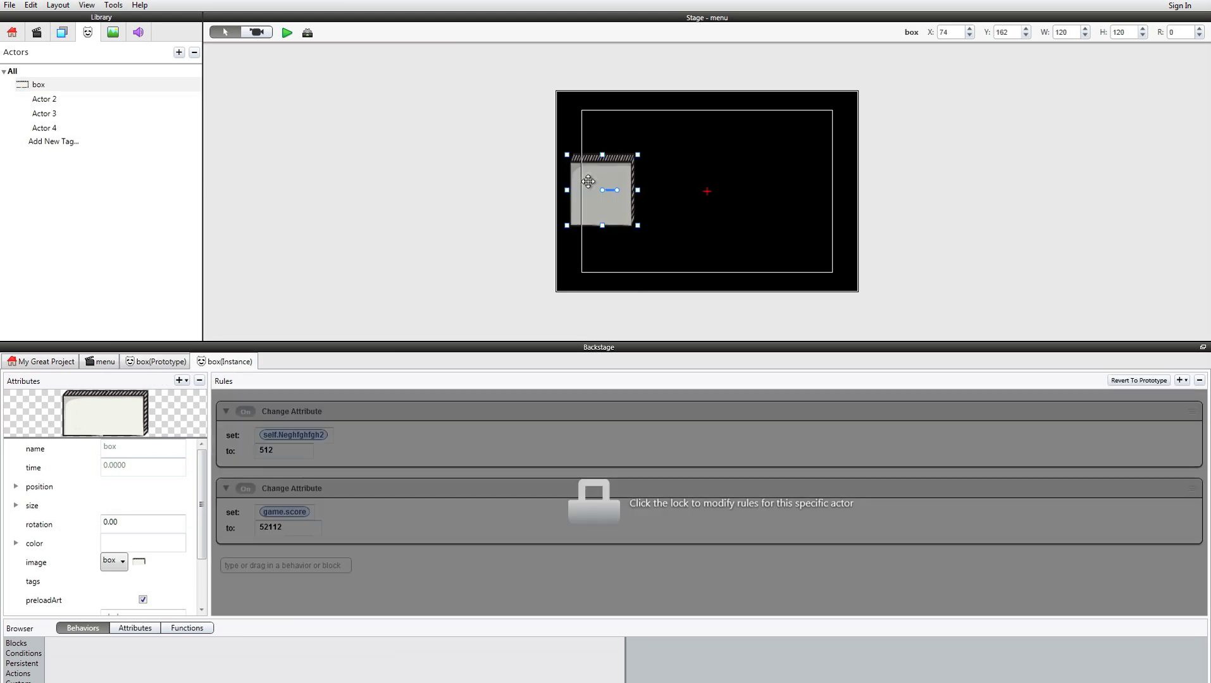
click(36, 85)
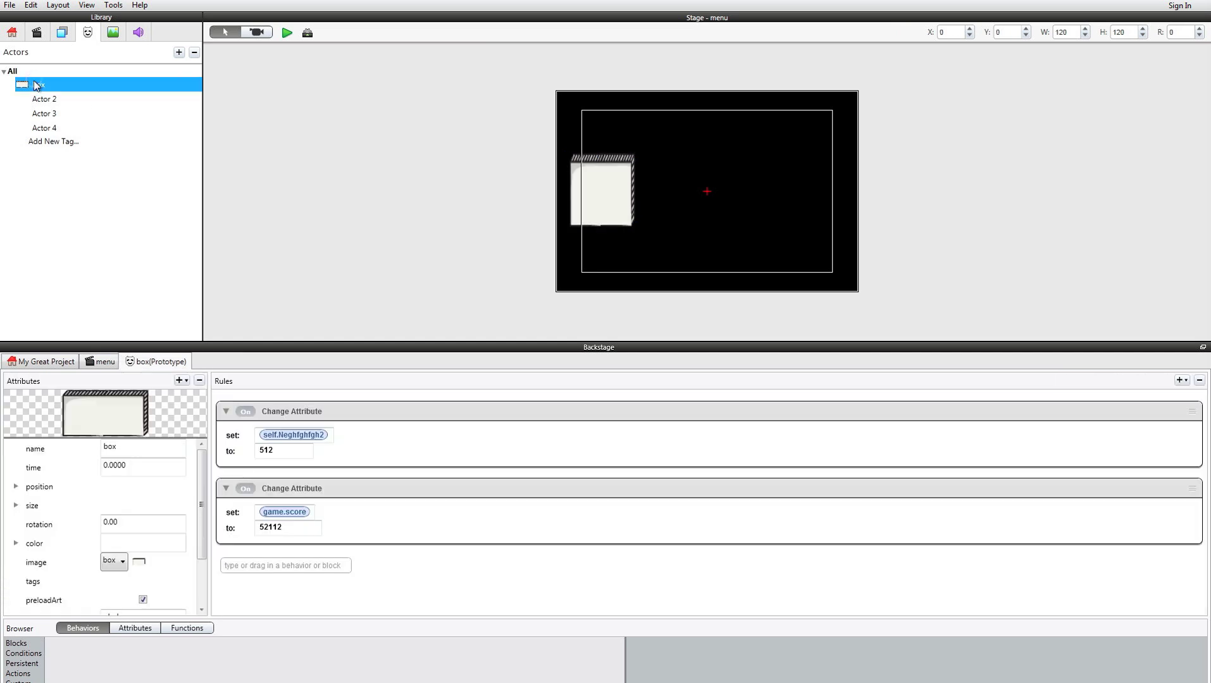
click(44, 86)
key(Return)
click(16, 505)
double_click(122, 522)
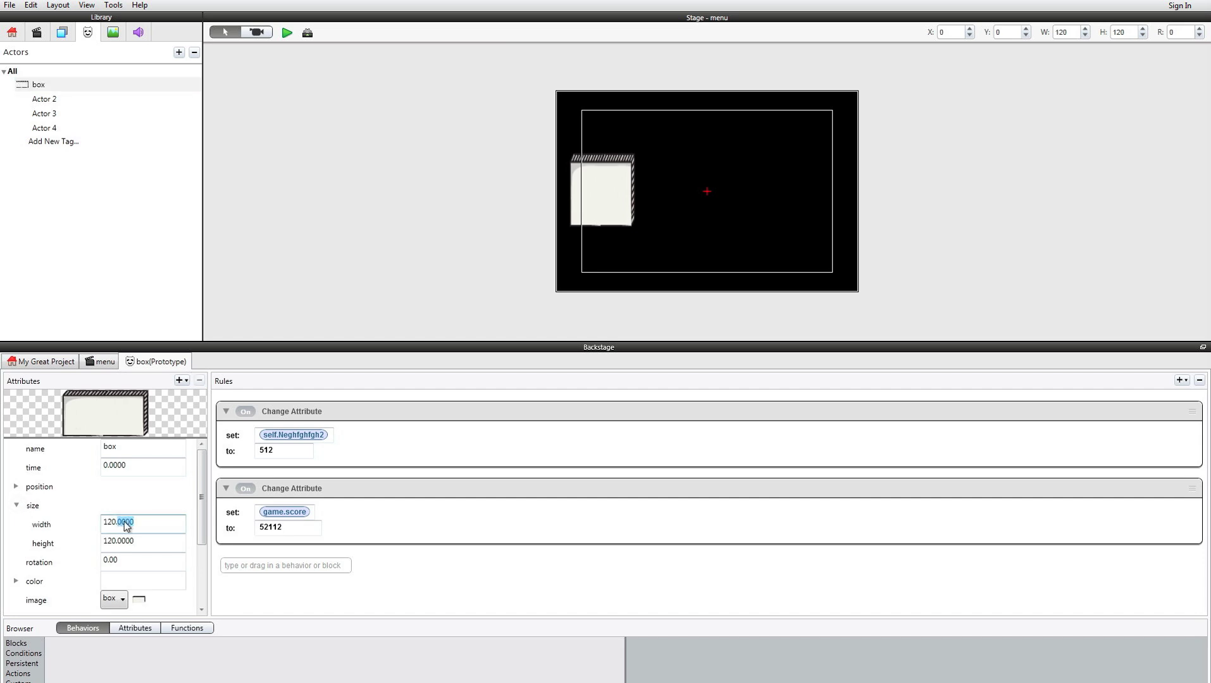
drag(141, 521, 96, 543)
text(40)
key(Return)
Set the box prototype's height to 40 and place another box on the menu scene at about X 227, Y 169
text(04)
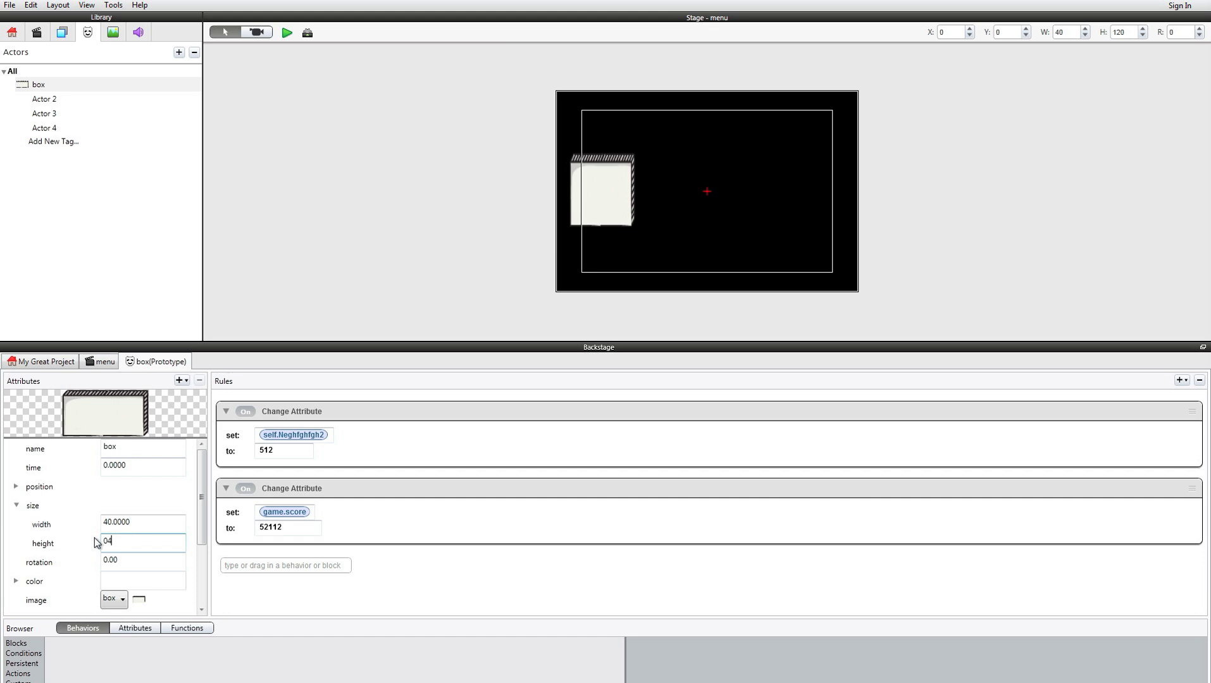
key(BackSpace)
key(BackSpace)
text(40)
key(Return)
drag(53, 83, 699, 158)
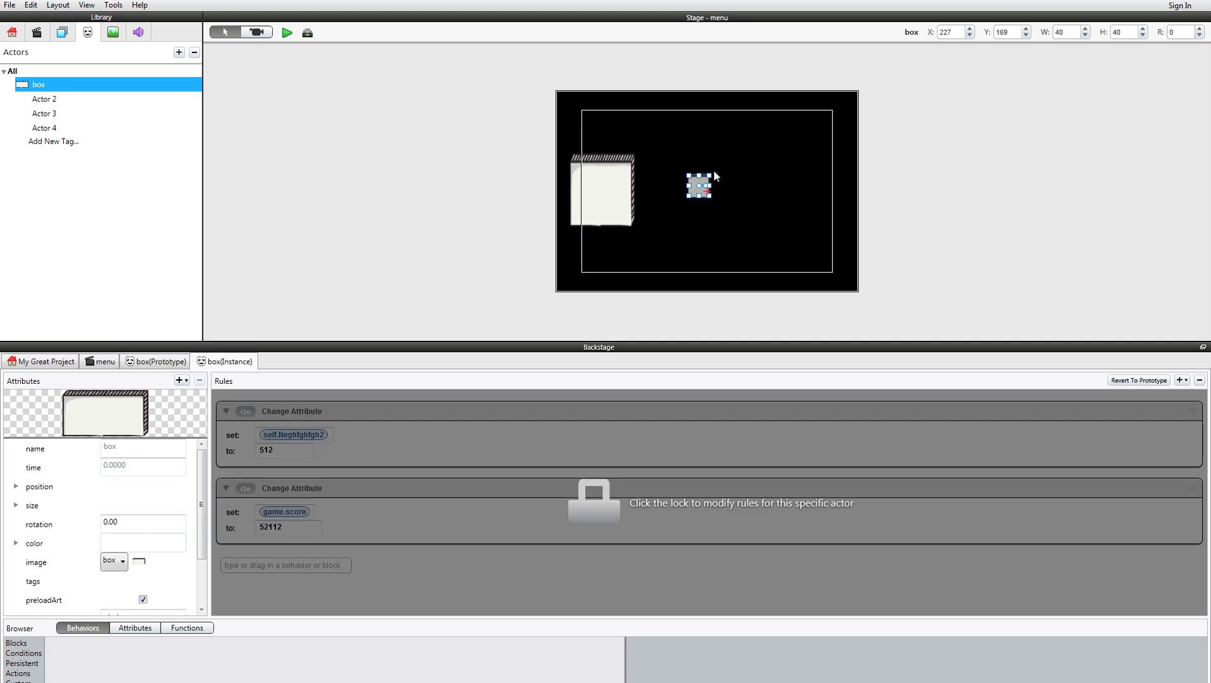
click(705, 228)
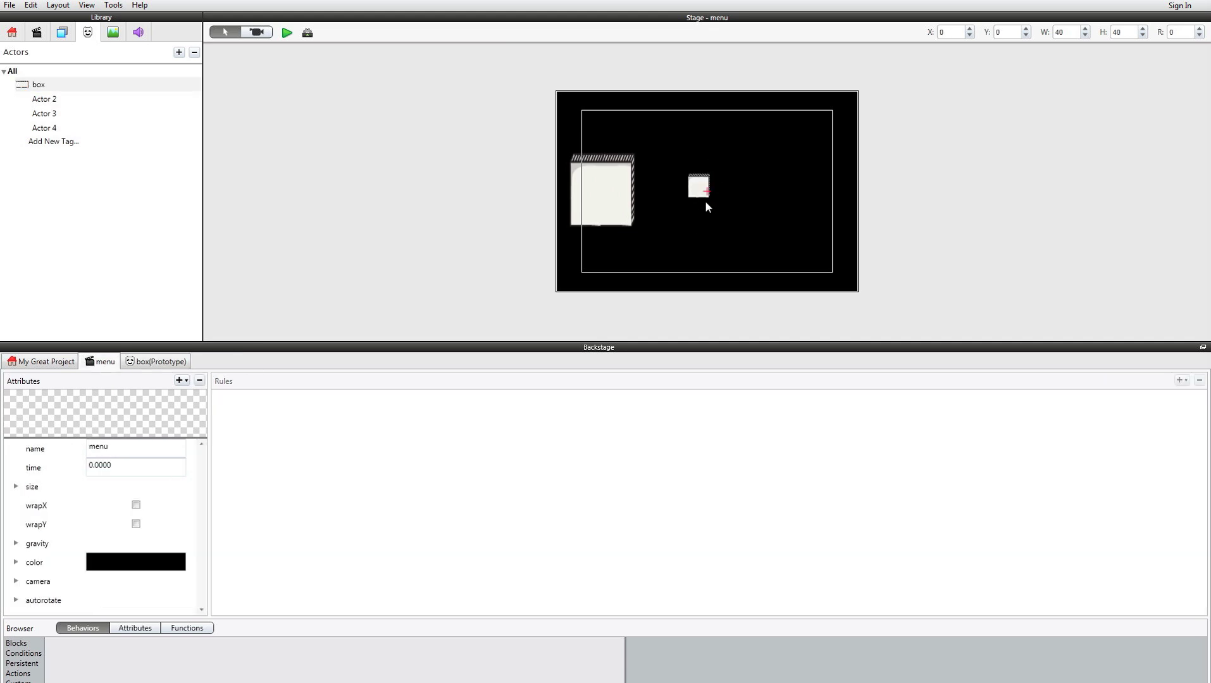
Set the larger box instance's X position to 606, and move it back inside the scene to about X 140, Y 148
click(609, 193)
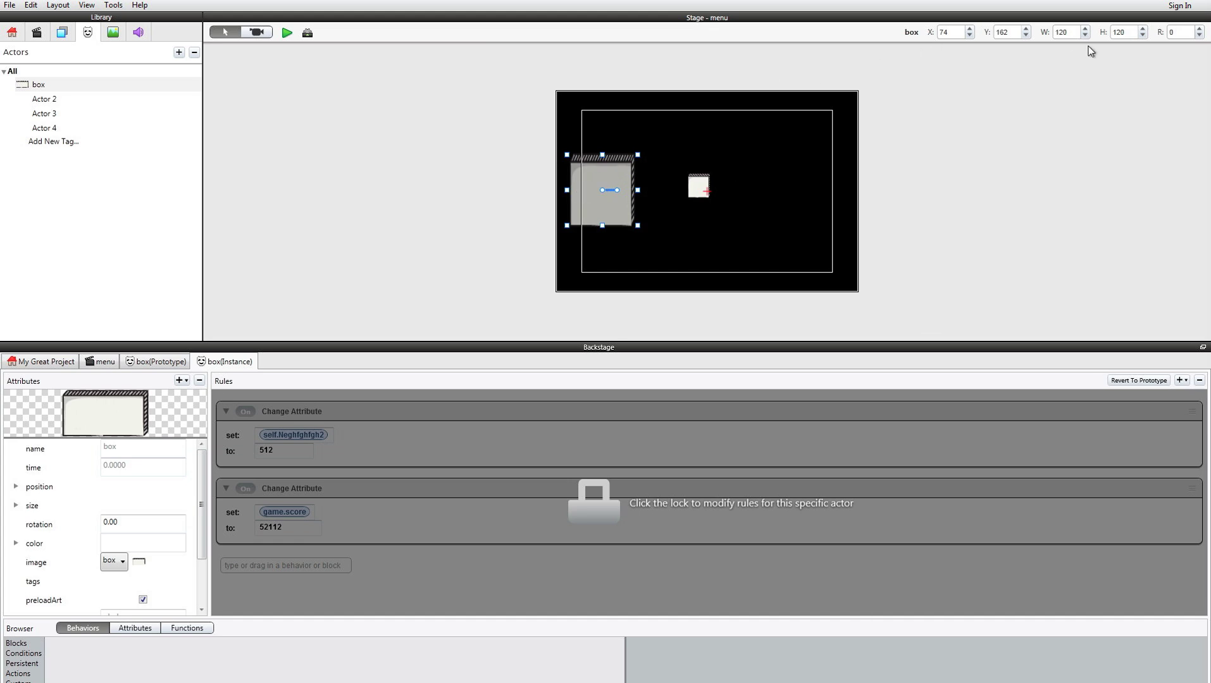
double_click(956, 31)
text(606)
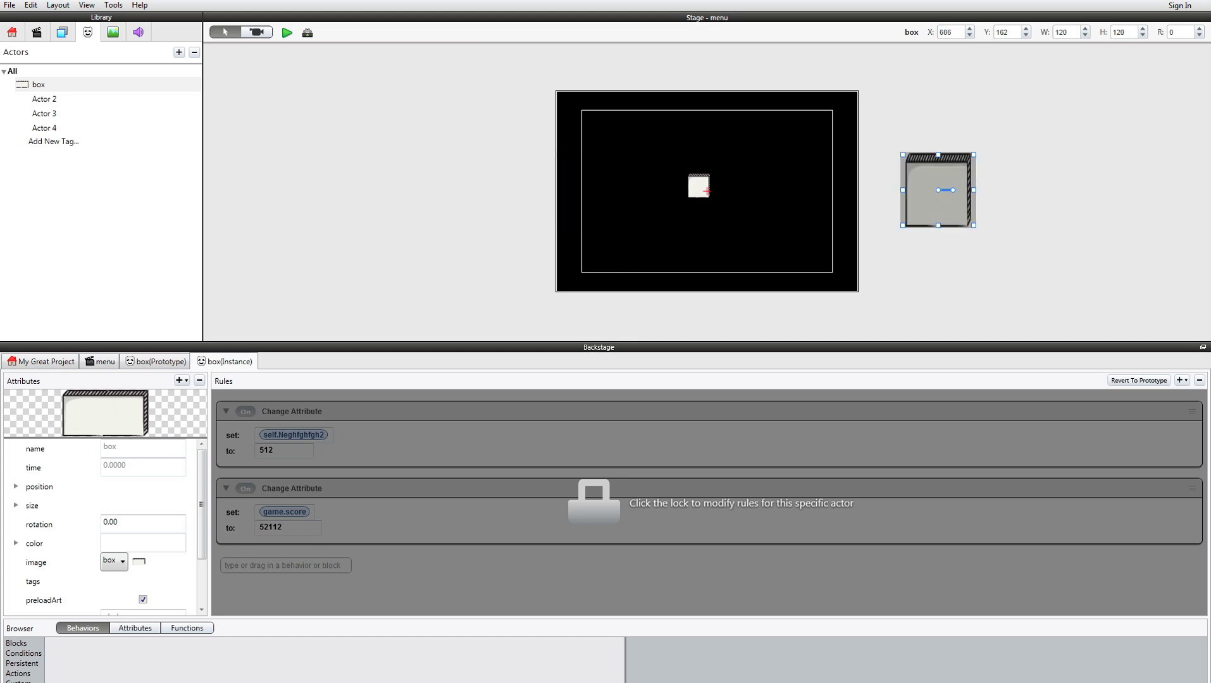
drag(962, 168, 666, 176)
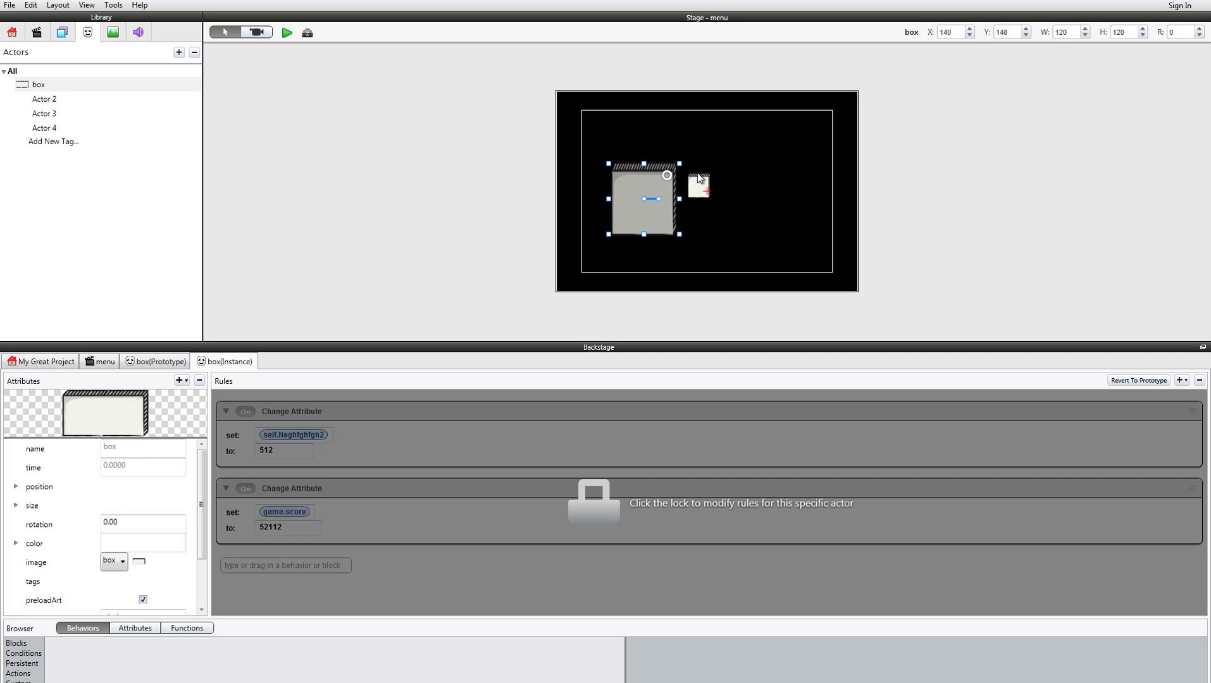
Set the larger box instance's width and height to 60 each and deselect it
double_click(1066, 32)
text(60)
key(Return)
double_click(1118, 32)
text(60)
key(Return)
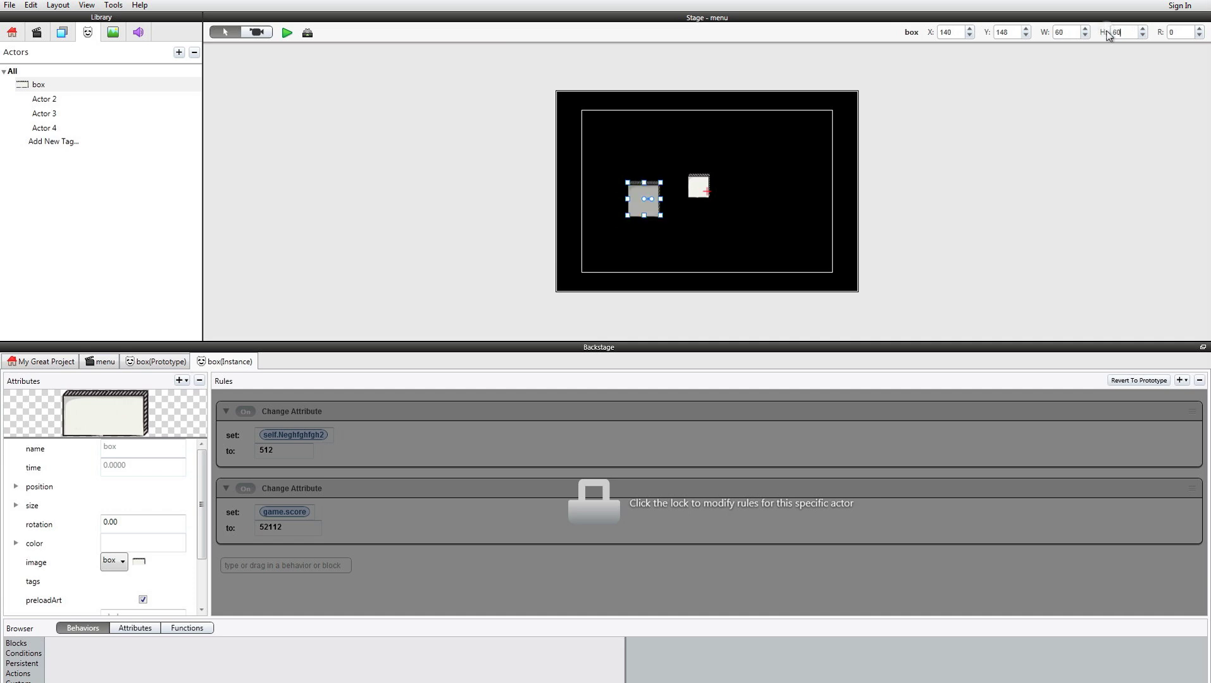
click(756, 124)
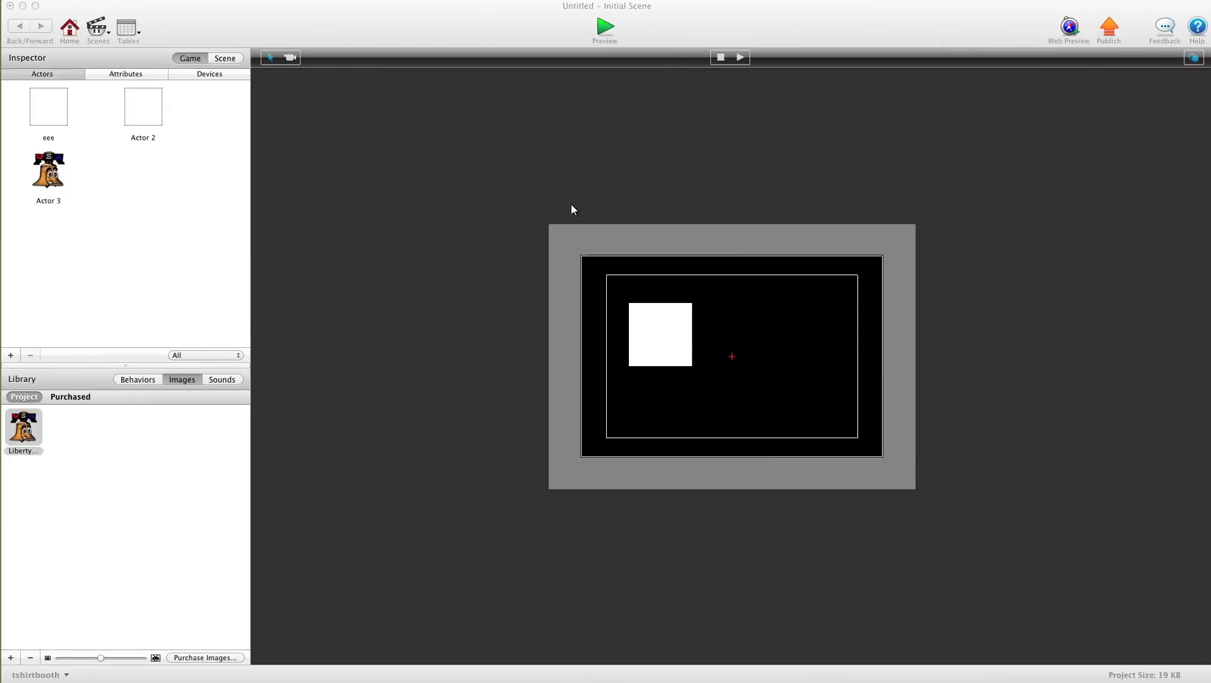
Switch to the Mac project, preview the Initial Scene and return to the editor
click(571, 206)
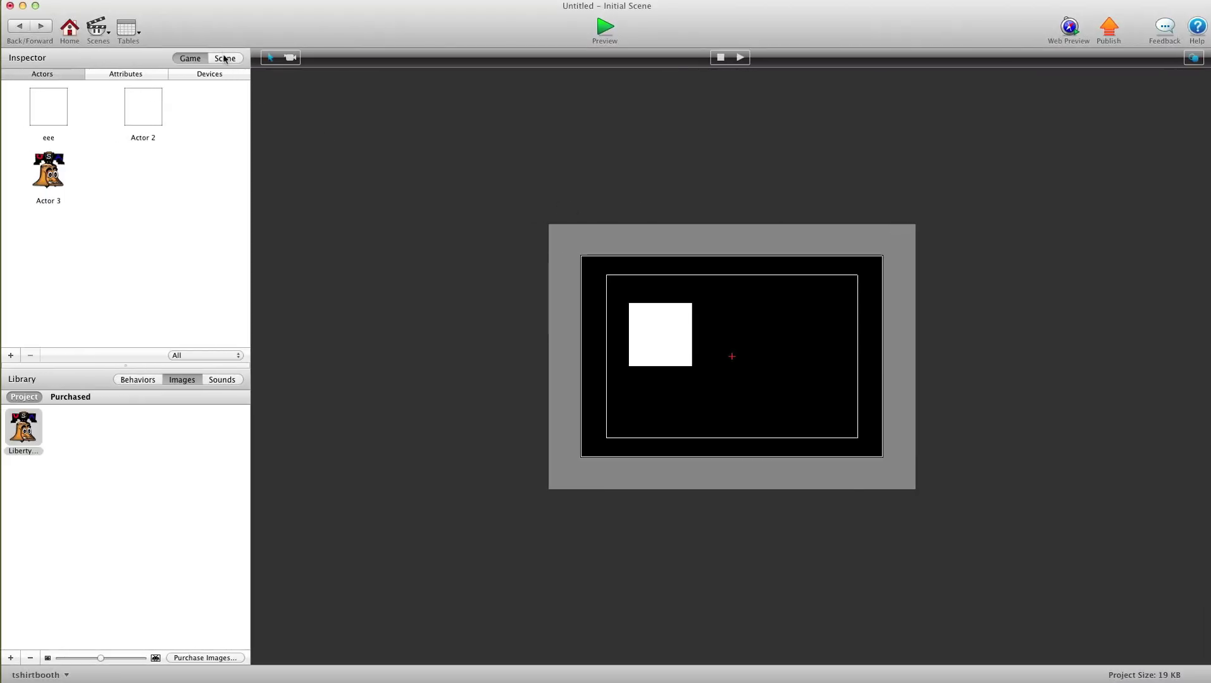
click(604, 28)
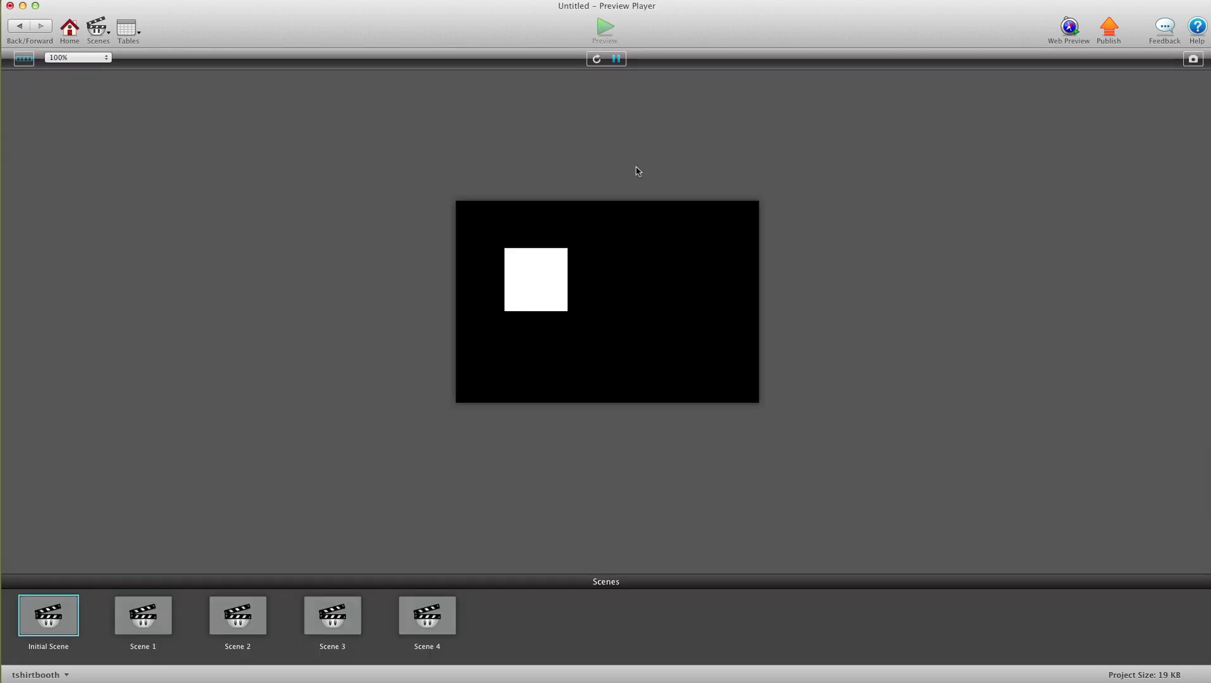
click(19, 25)
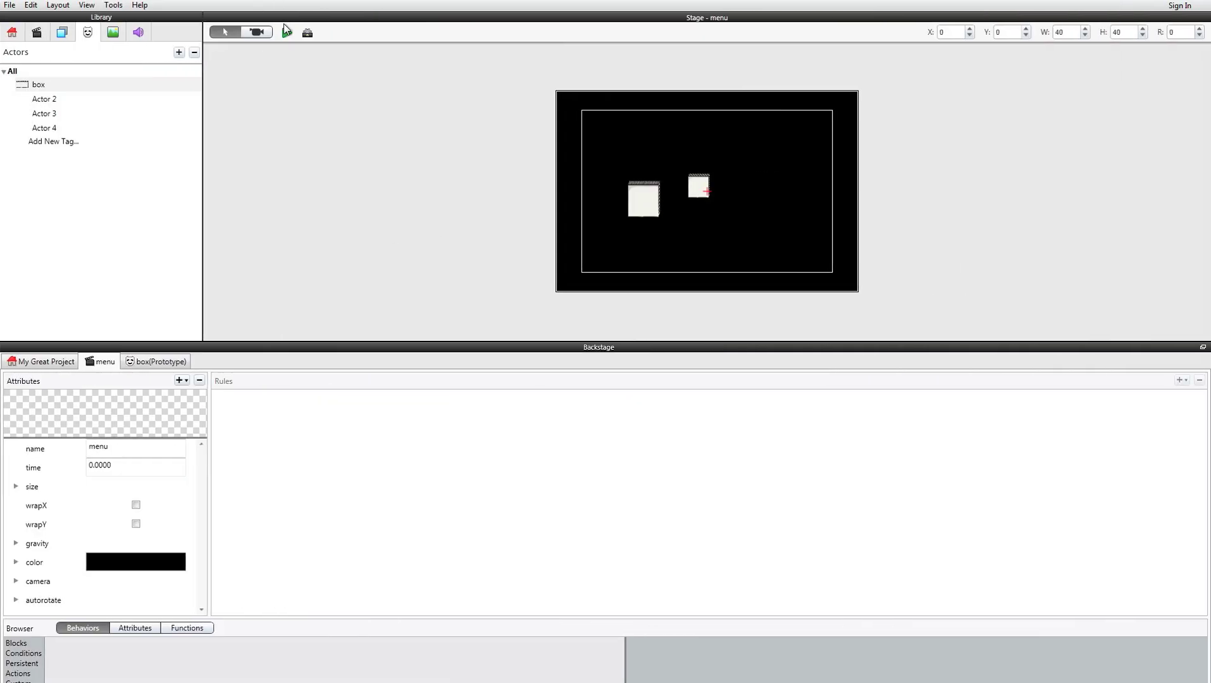
Preview the menu scene in the Windows project
click(287, 32)
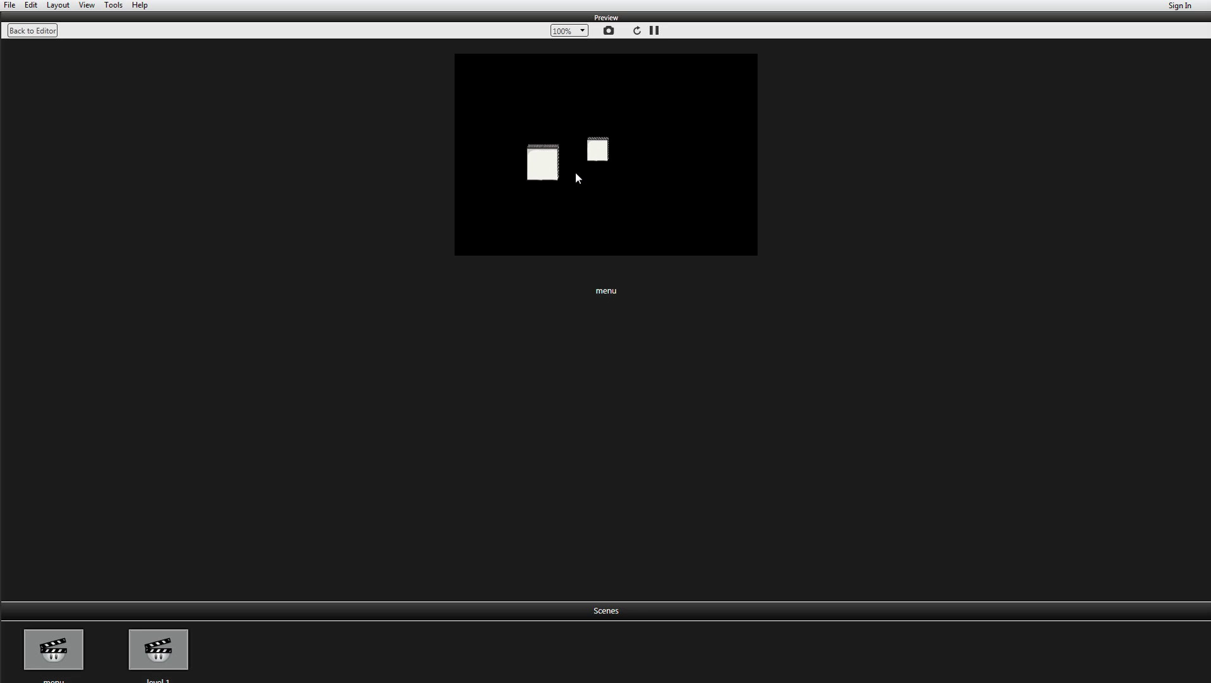
key(ctrl+Up)
key(ctrl+Up)
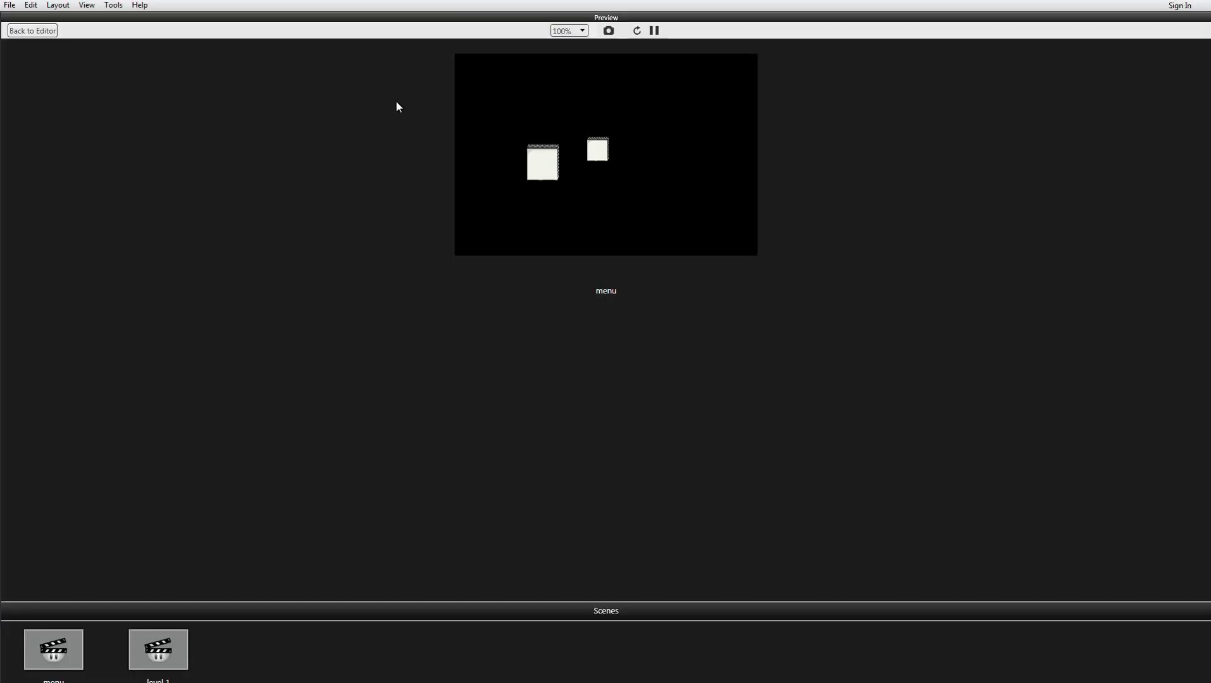
Return from the preview to the editor, and hide and restore the Backstage area
click(48, 32)
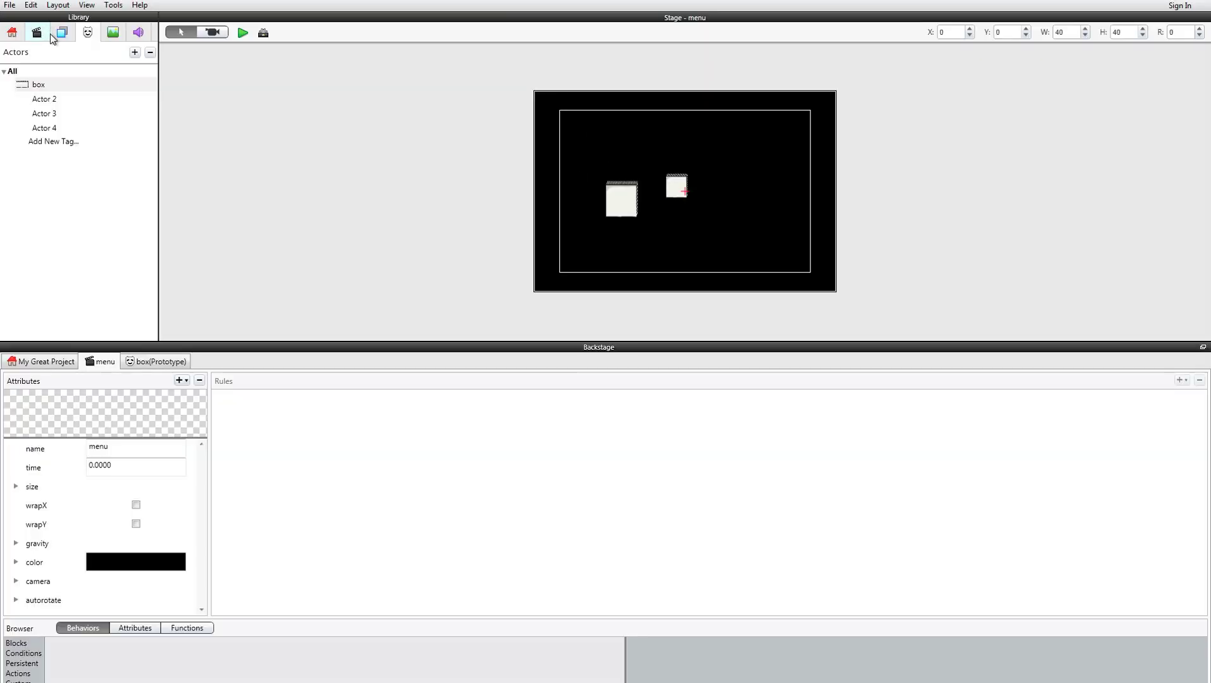
click(266, 36)
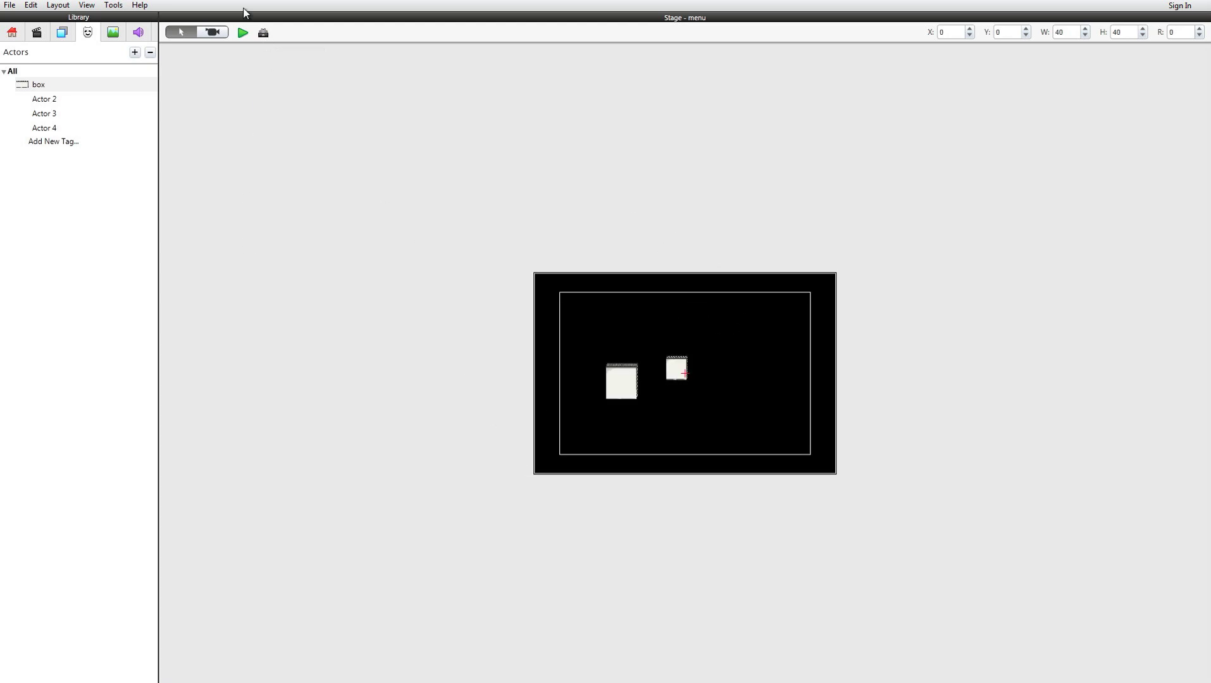
click(264, 32)
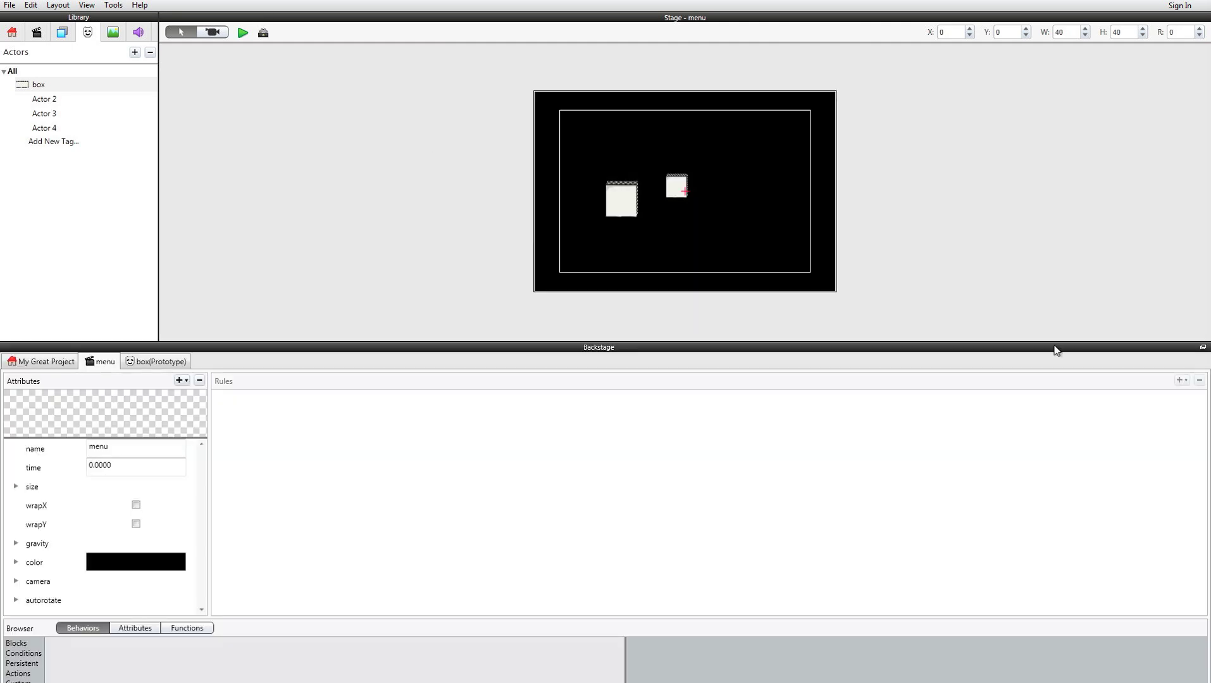
Detach the Backstage into a floating window, move it slightly, and dock it back into the editor
click(1202, 347)
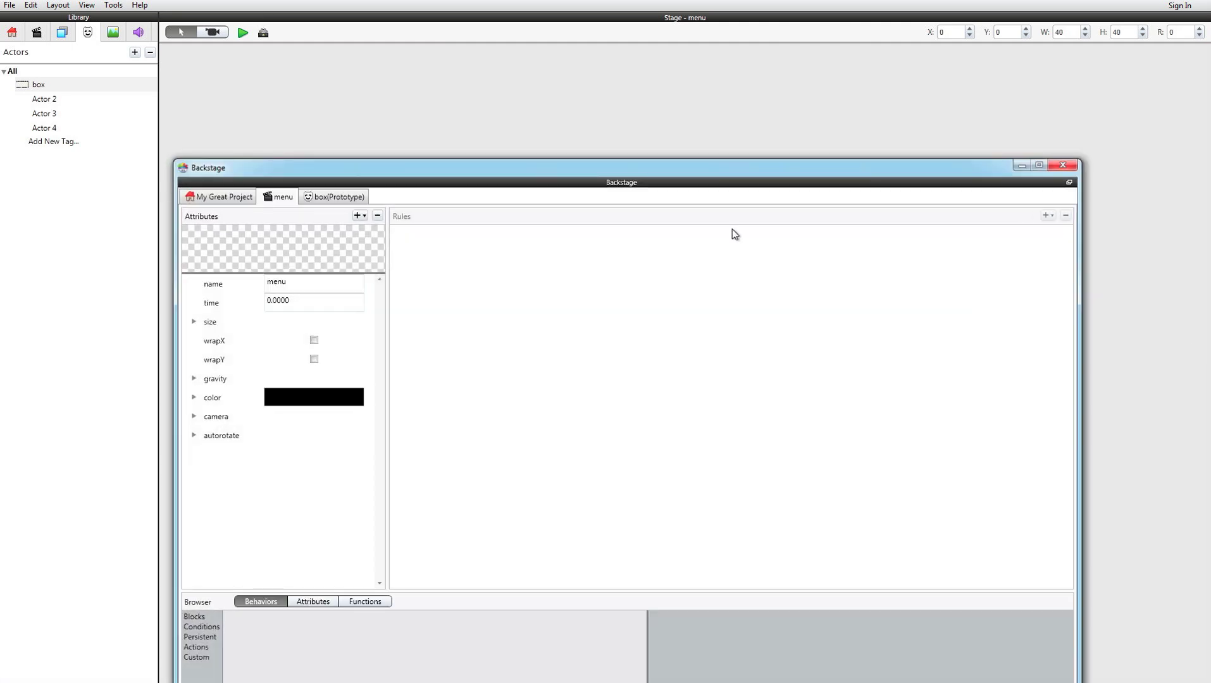
drag(617, 167, 648, 126)
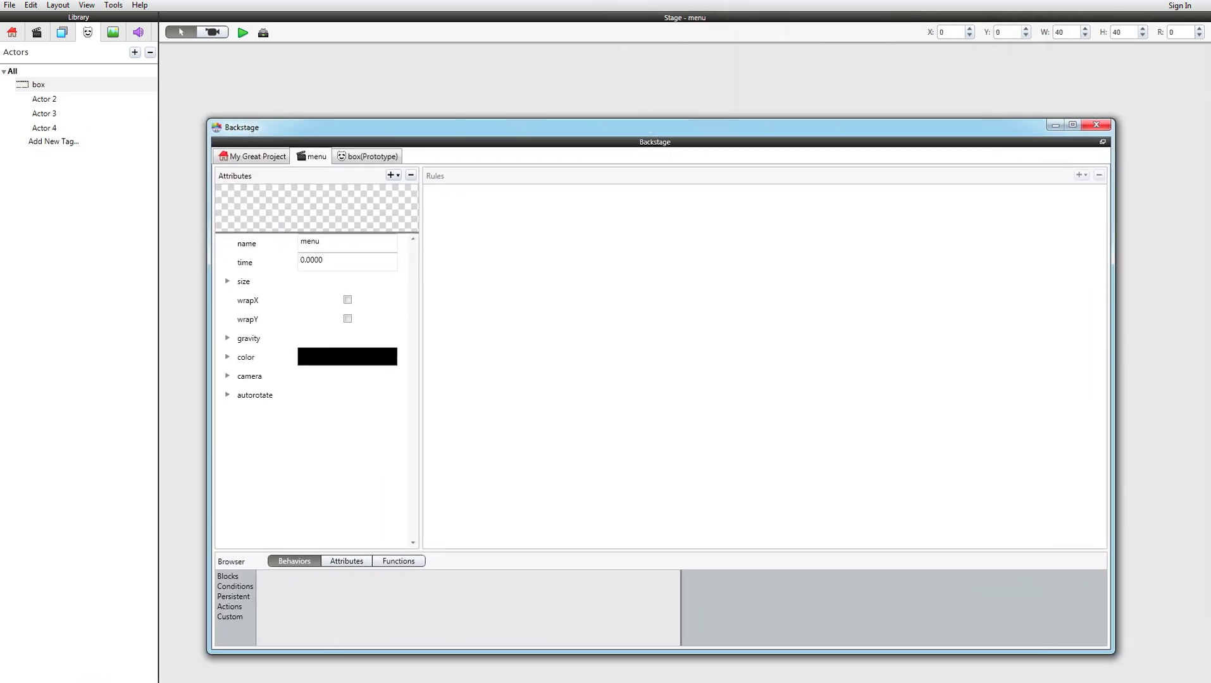
click(1104, 140)
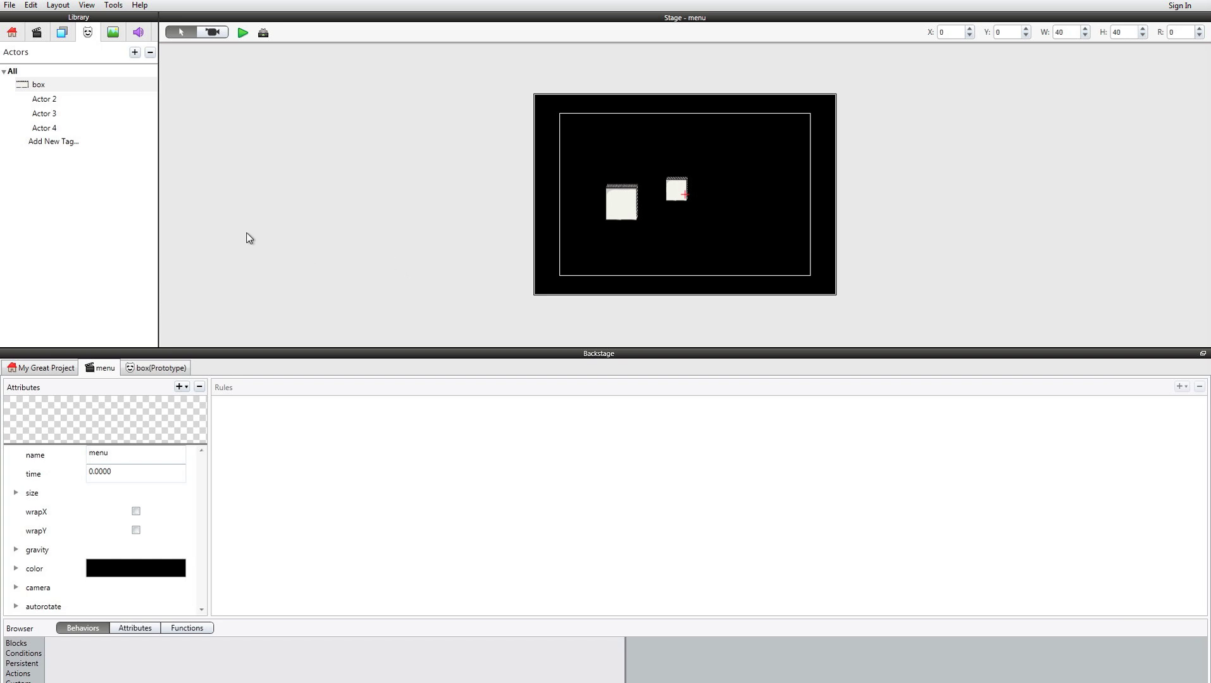
Open the box actor's prototype from the actor library and select its first Change Attribute behavior
click(67, 35)
click(88, 33)
click(36, 85)
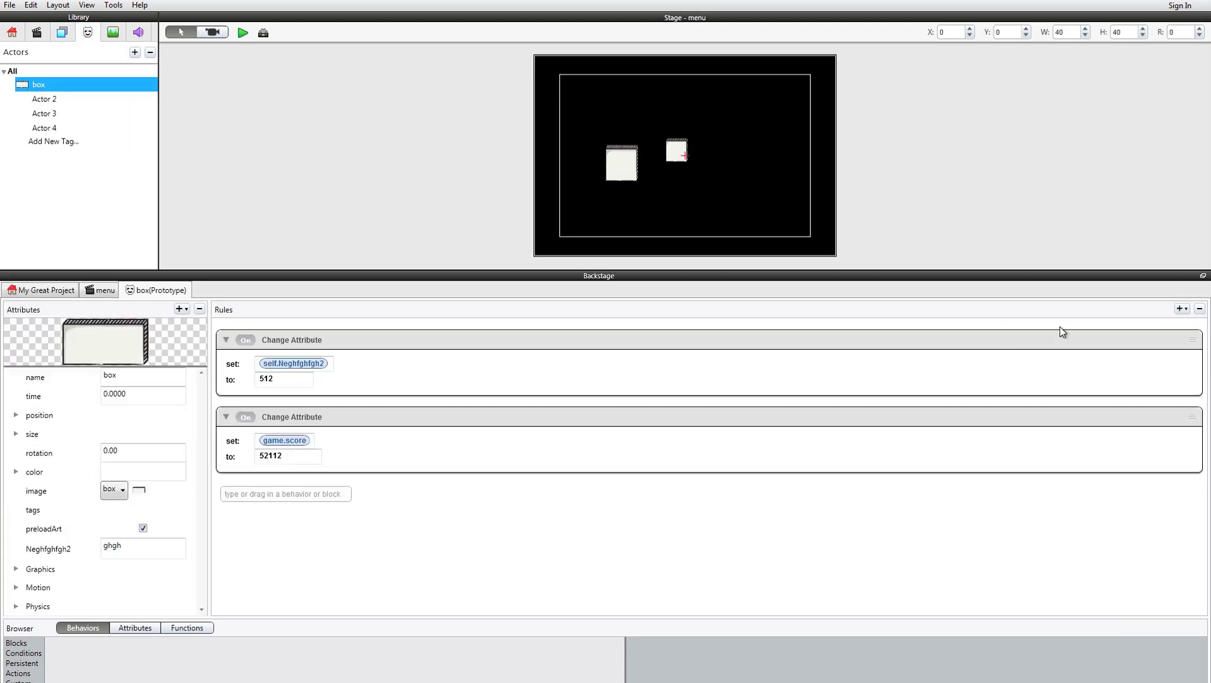
click(1144, 342)
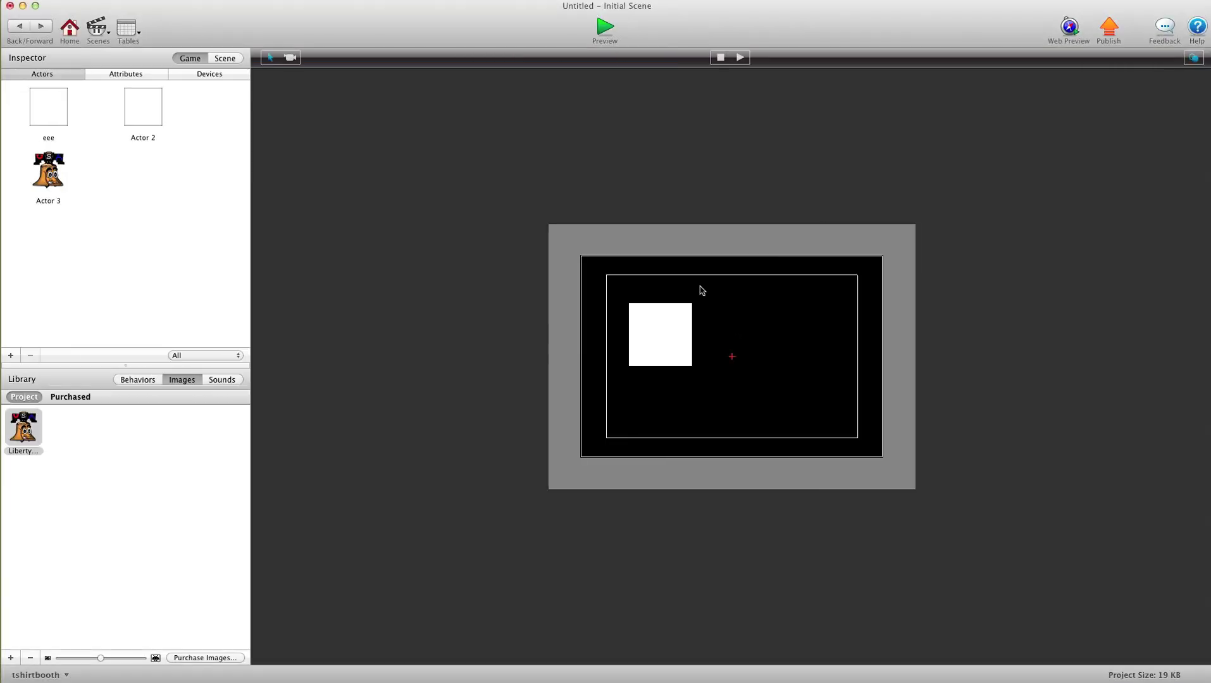
Open Actor 3 in the Mac project, and add an Animate behavior and remove it again
double_click(53, 170)
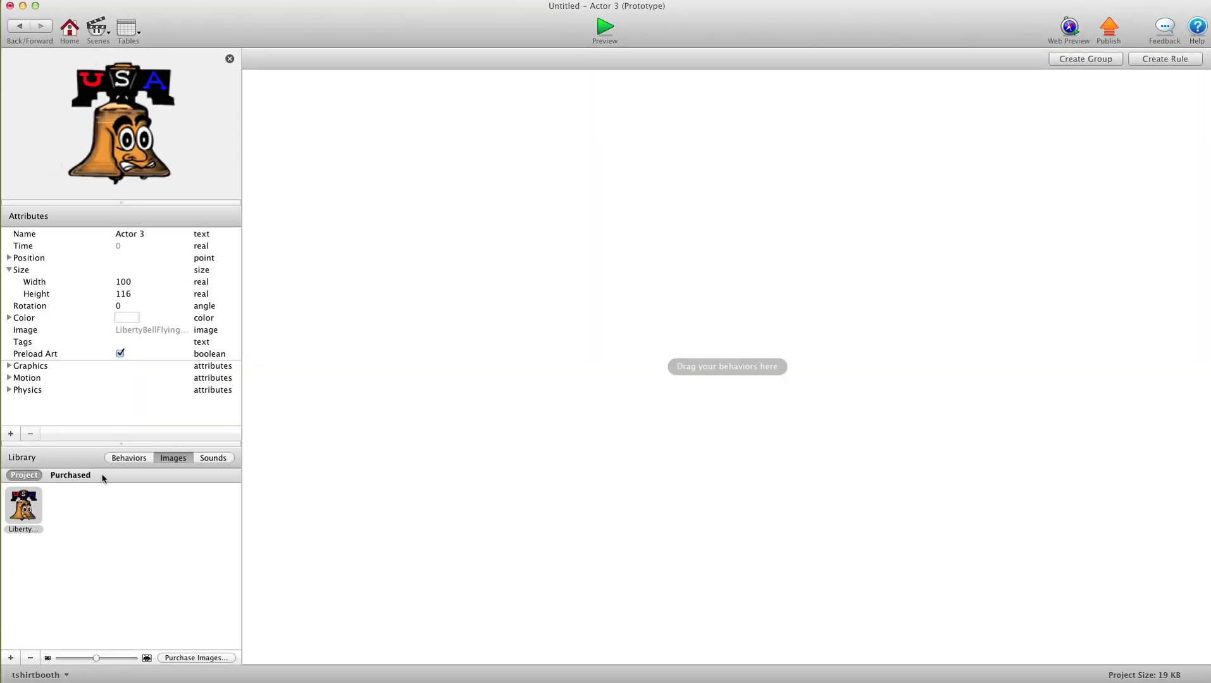
click(122, 460)
drag(25, 525, 506, 335)
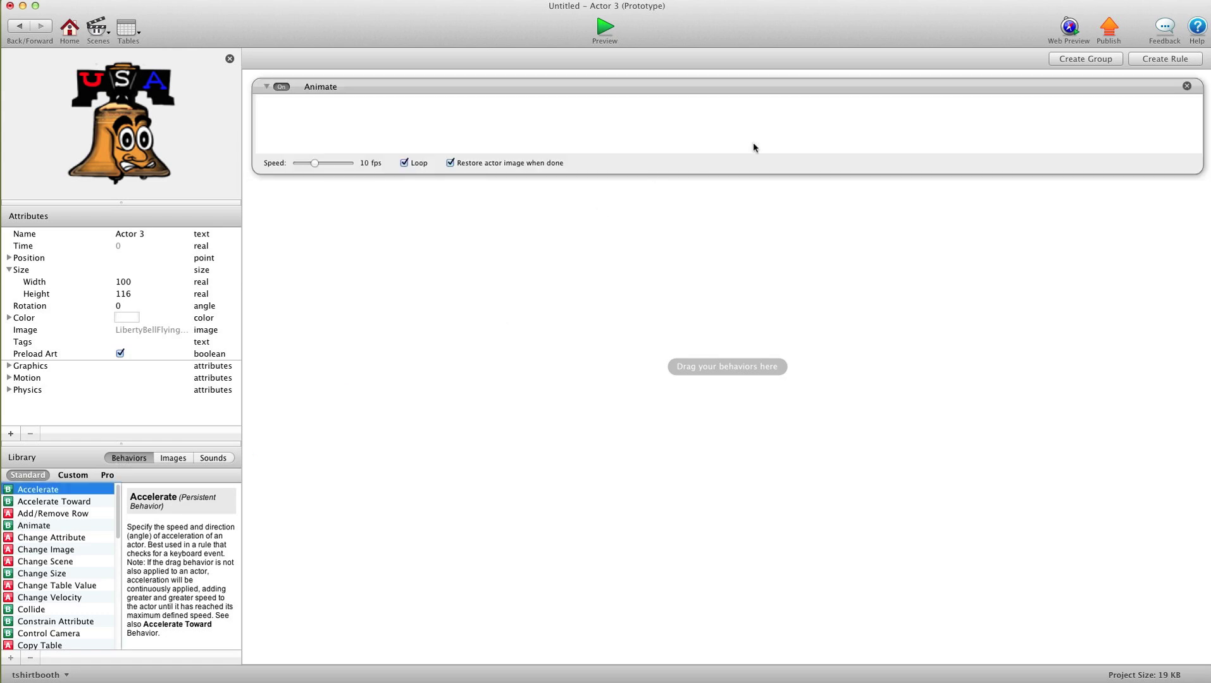
click(1187, 86)
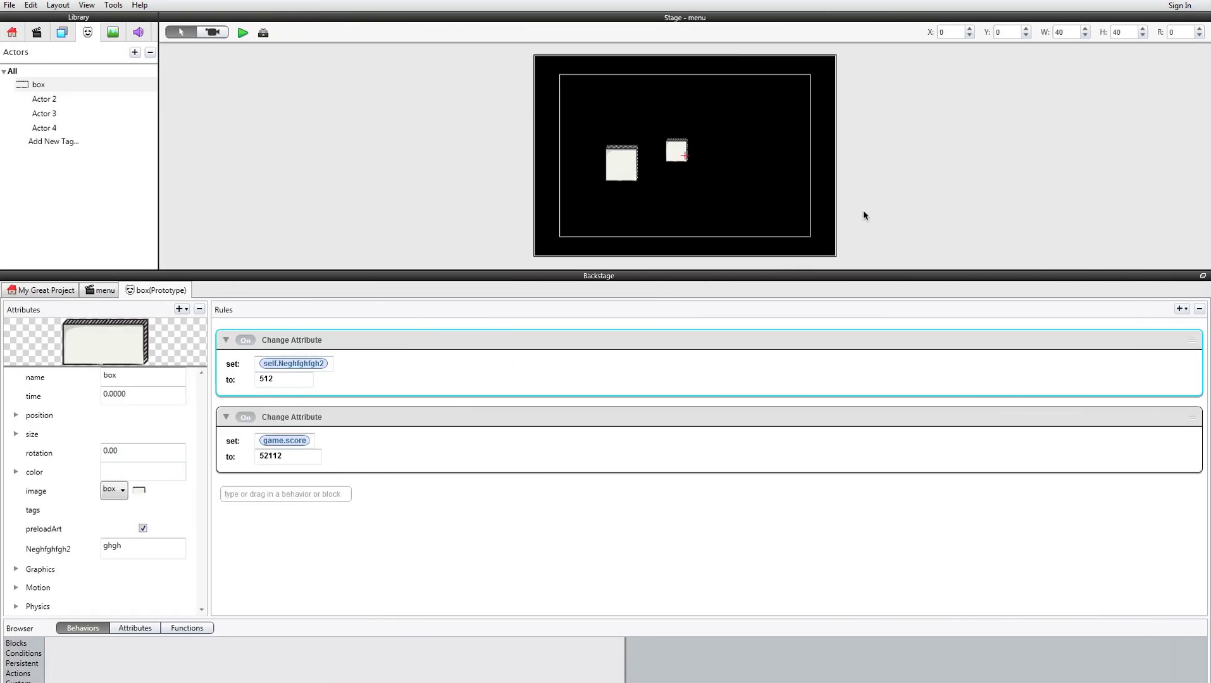
Delete both Change Attribute behaviors from the box actor in the Windows project
key(Delete)
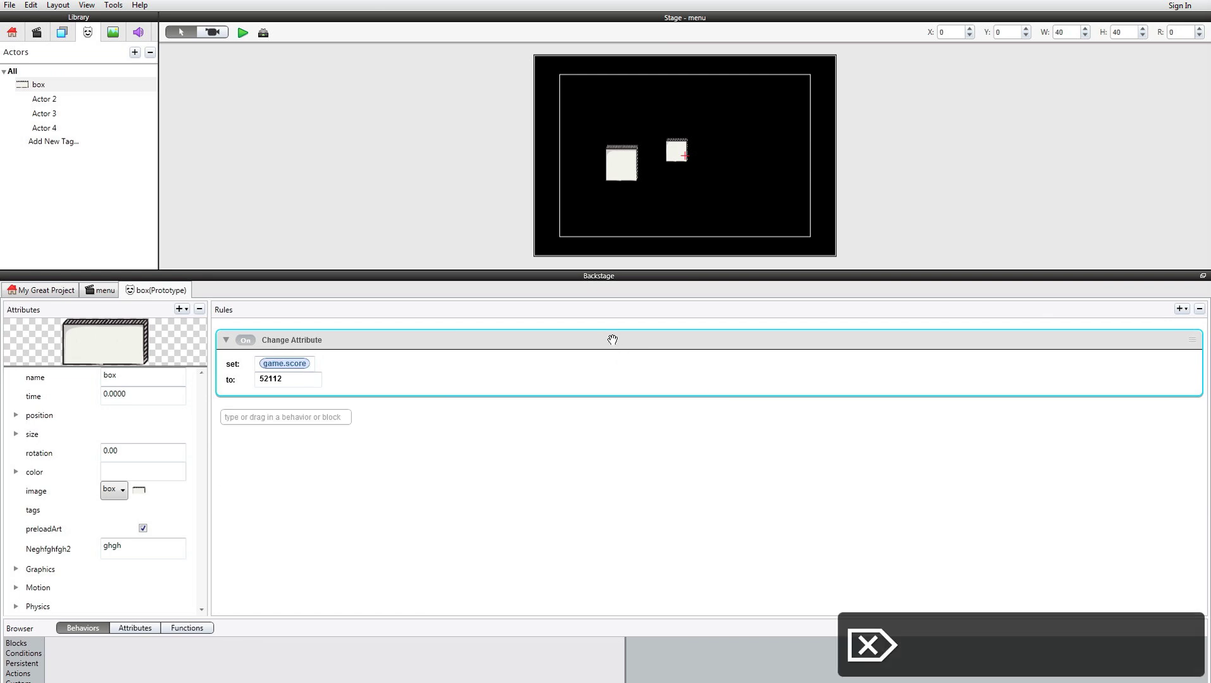
key(Delete)
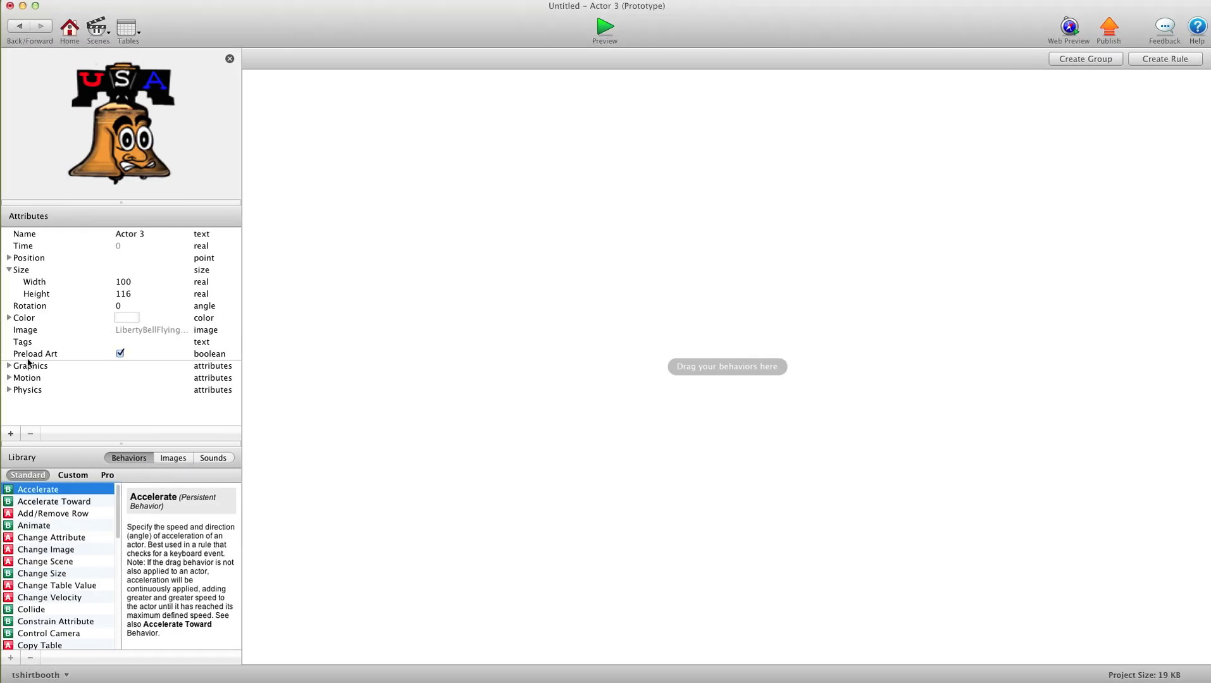
Expand and compare the Physics attributes of Actor 3 in the Mac project and the box actor in the Windows project
click(9, 390)
scroll(38, 379, down, 5)
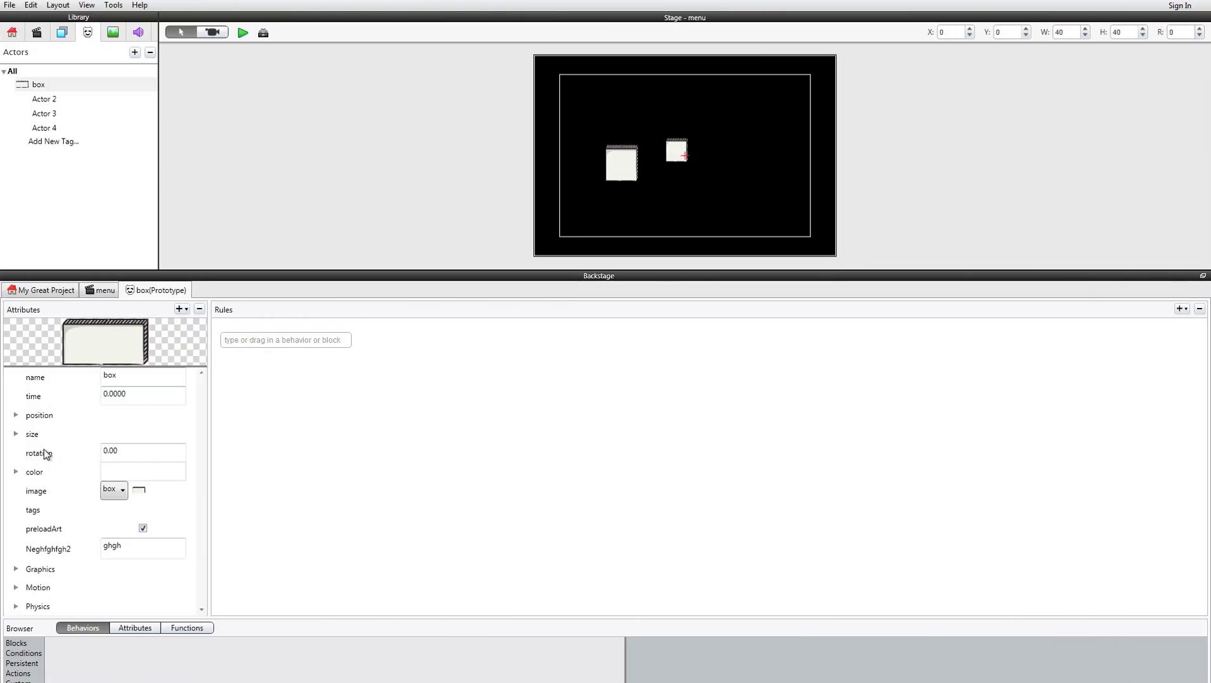
click(17, 606)
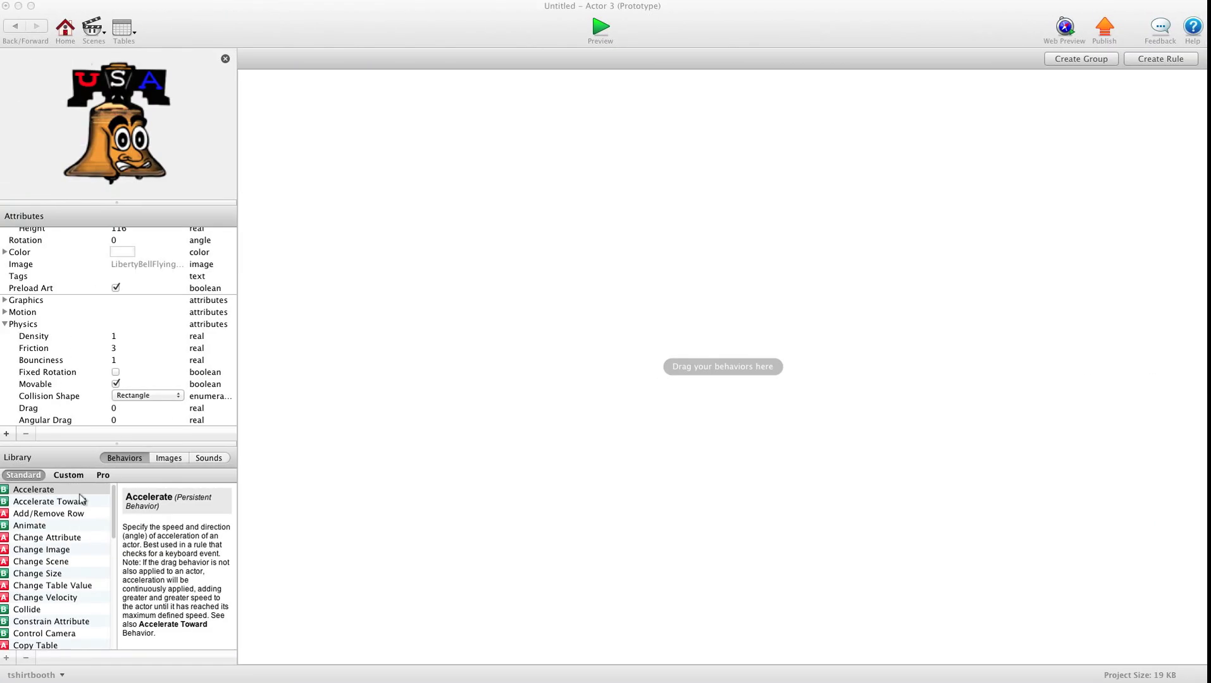
scroll(70, 389, down, 2)
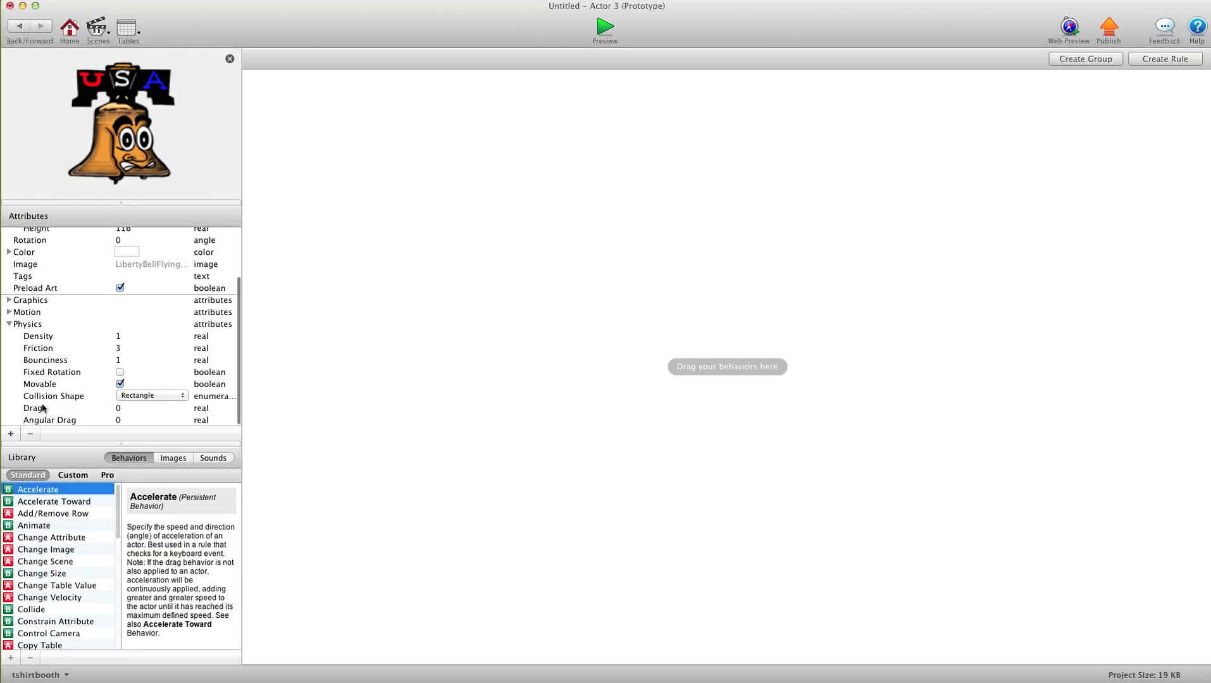
click(50, 361)
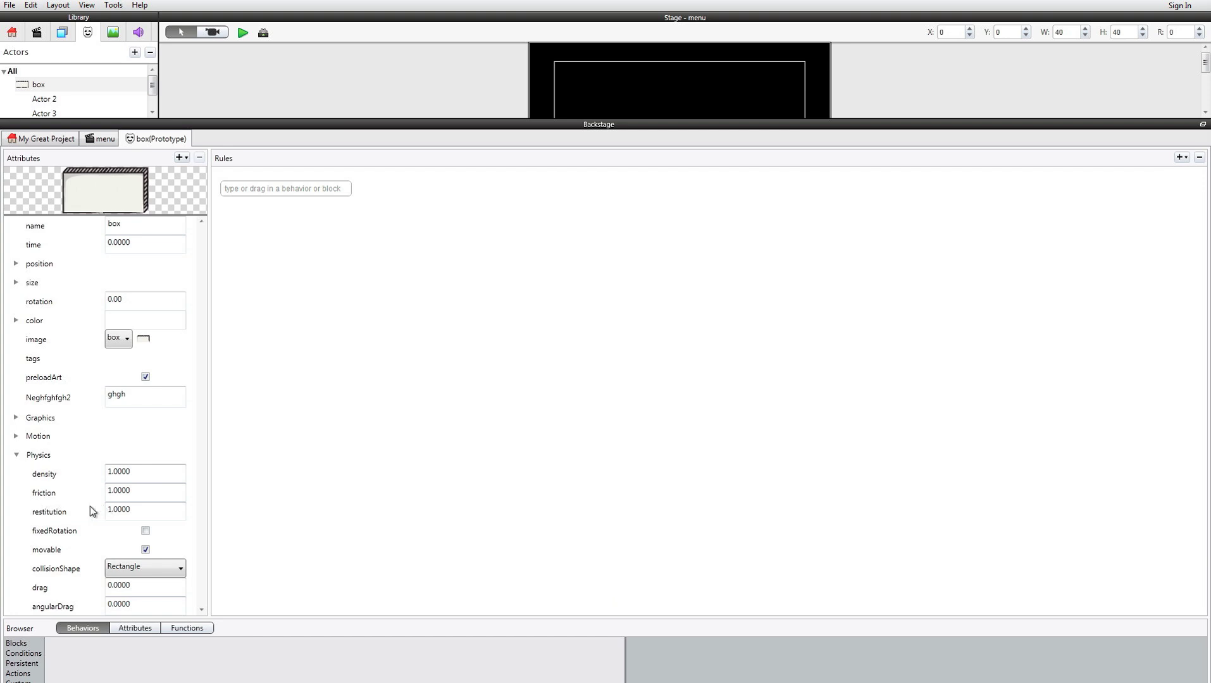
Set the box actor's restitution to 0.5 in the Windows project
click(111, 515)
click(127, 511)
drag(139, 509, 101, 514)
click(140, 418)
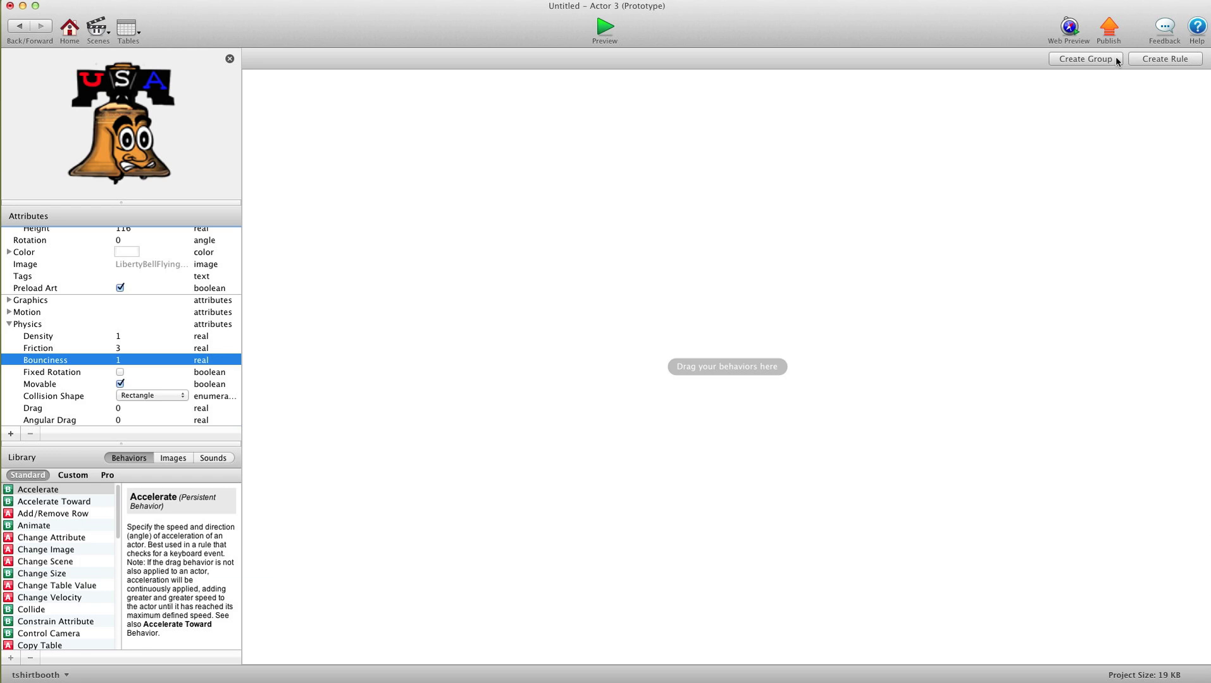
Create a rule on Actor 3 in the Mac project with the condition that touch is pressed
click(1162, 59)
click(317, 117)
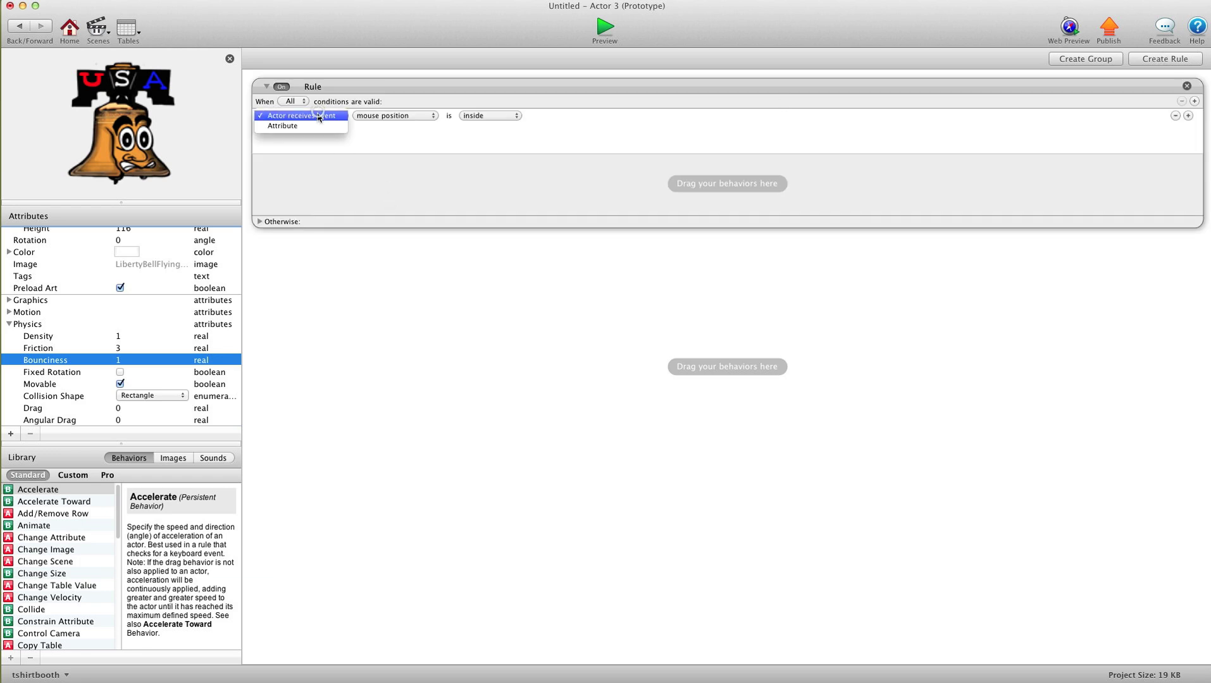
click(385, 110)
click(391, 116)
click(383, 125)
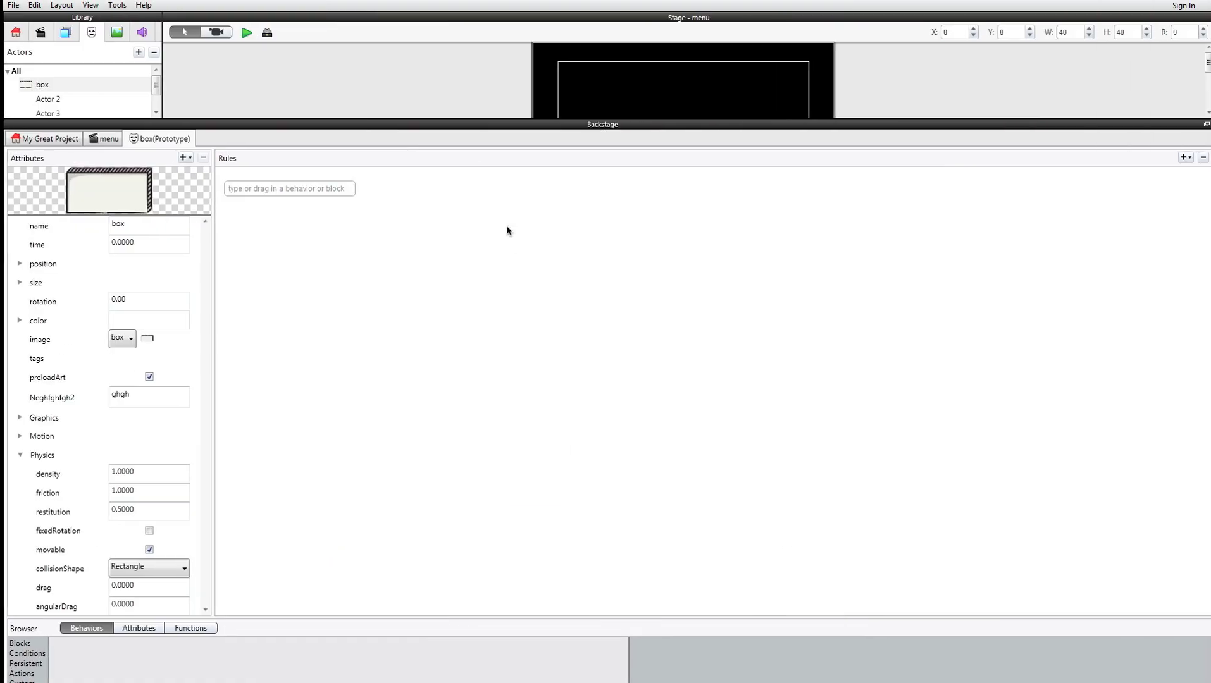
Add a rule to the box actor in the Windows project with a touch is pressed condition, and expand its do section
click(1180, 158)
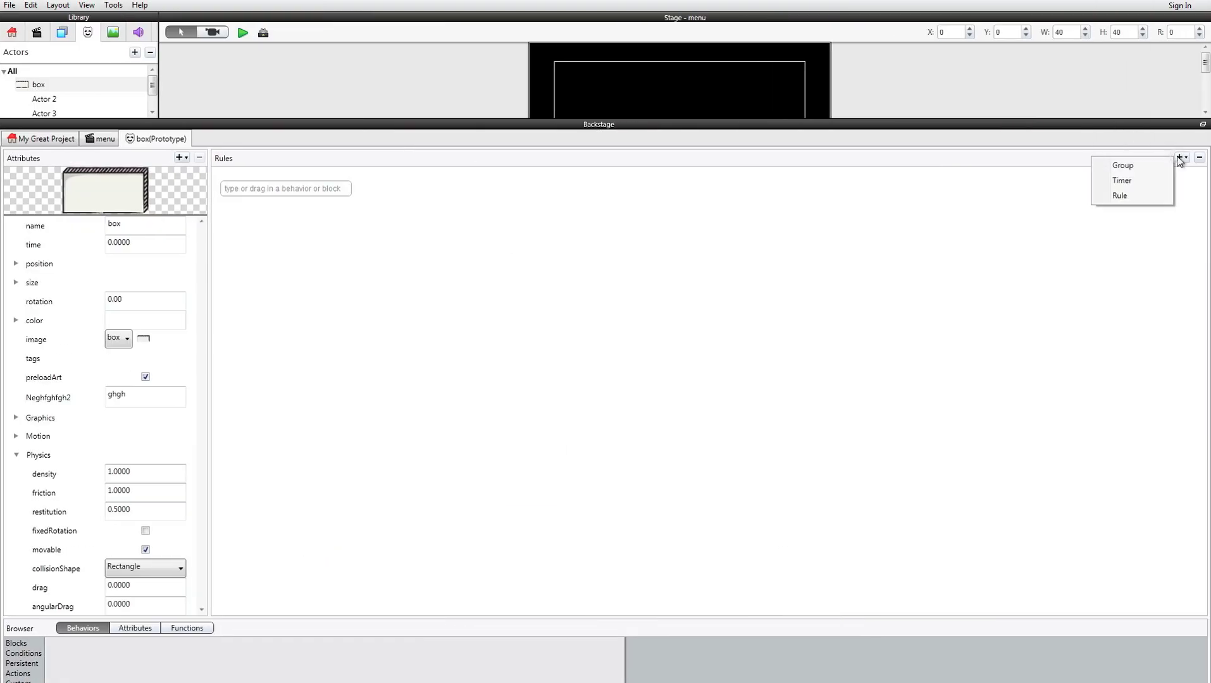
click(1129, 196)
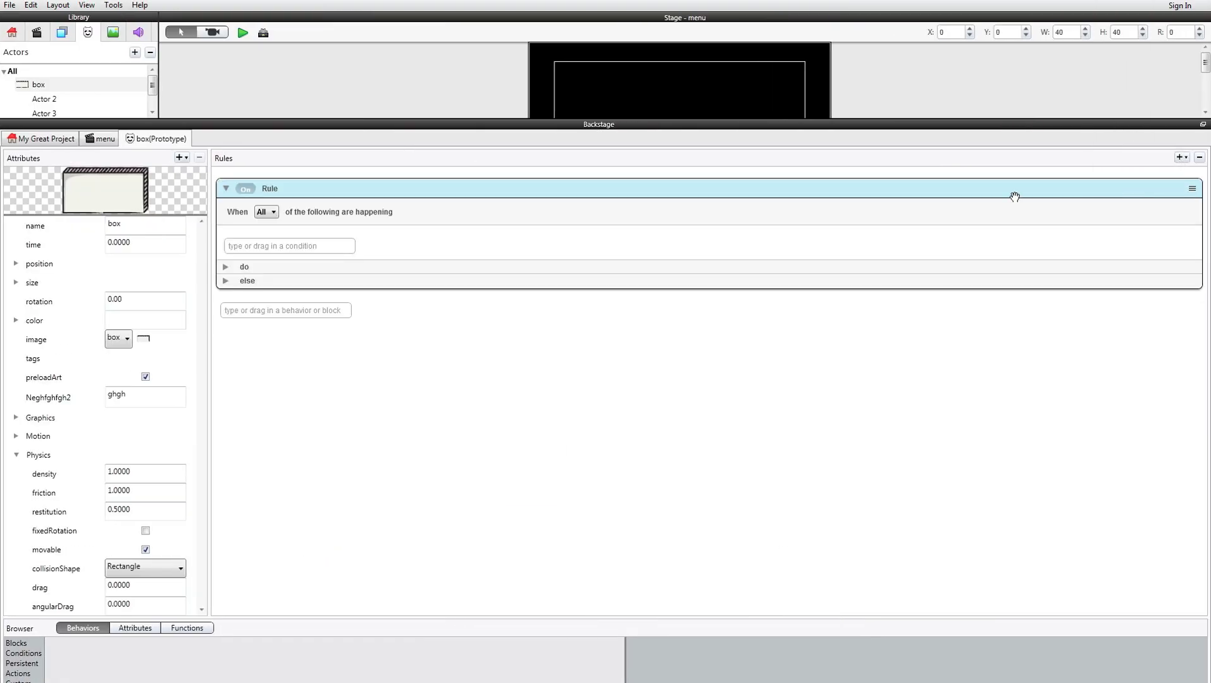
click(256, 245)
text(touch)
key(BackSpace)
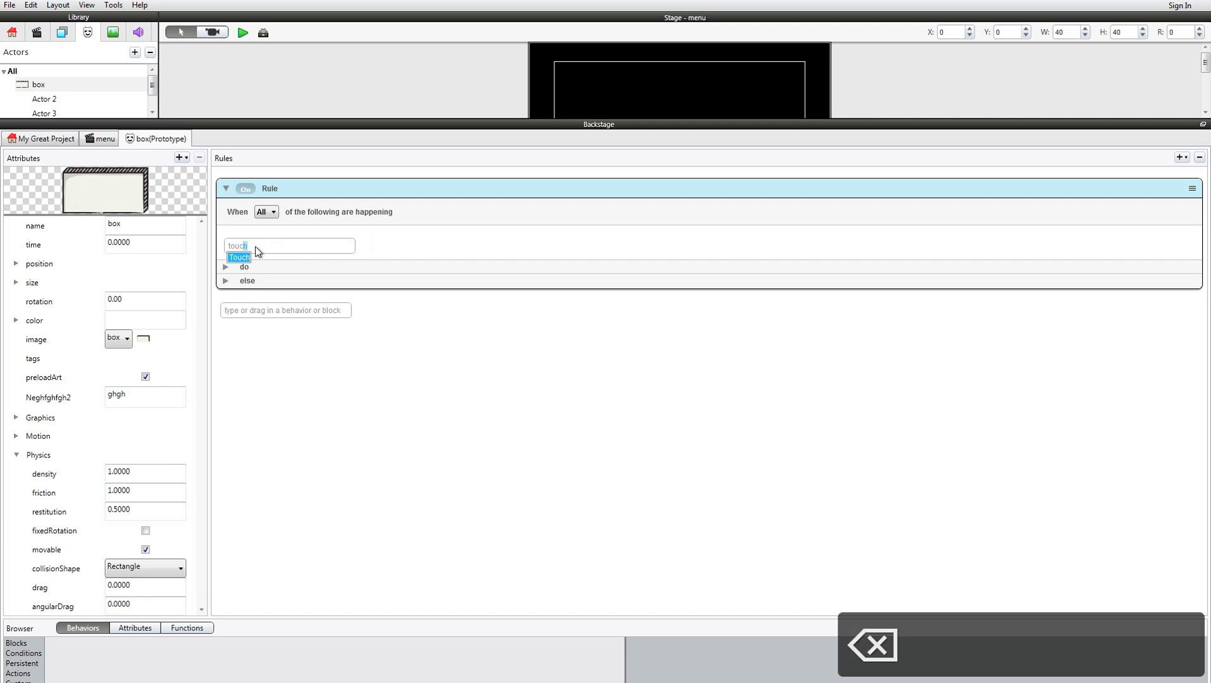
click(239, 258)
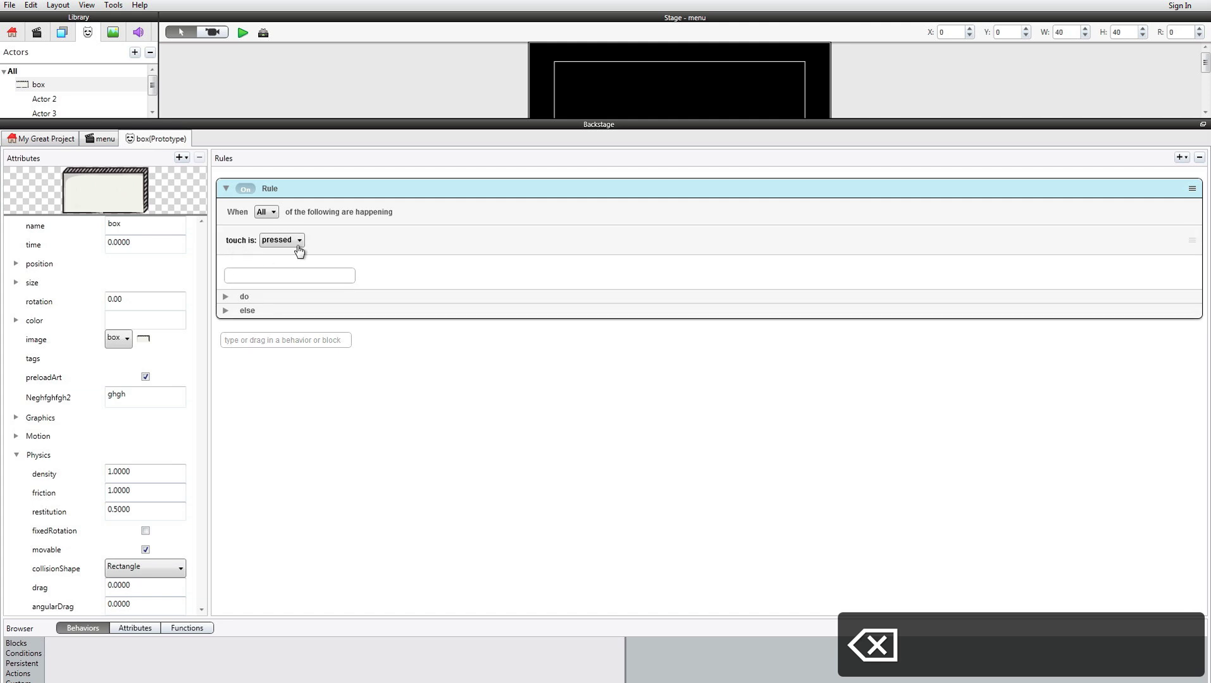
click(283, 245)
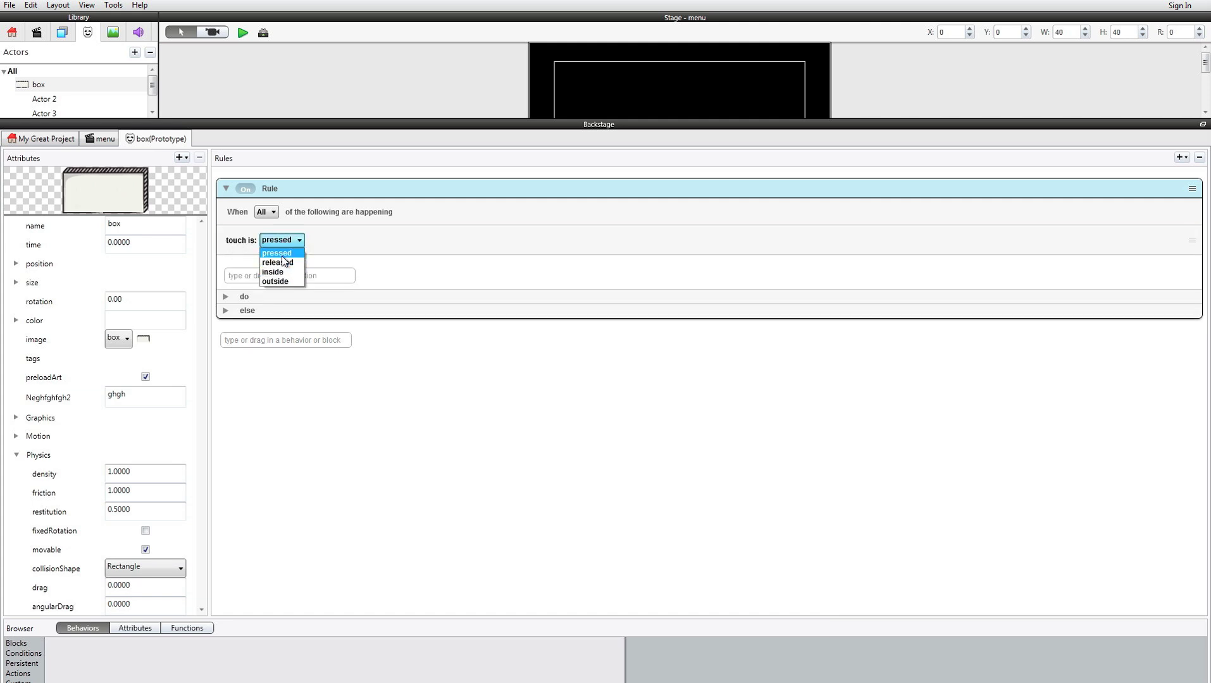
click(307, 262)
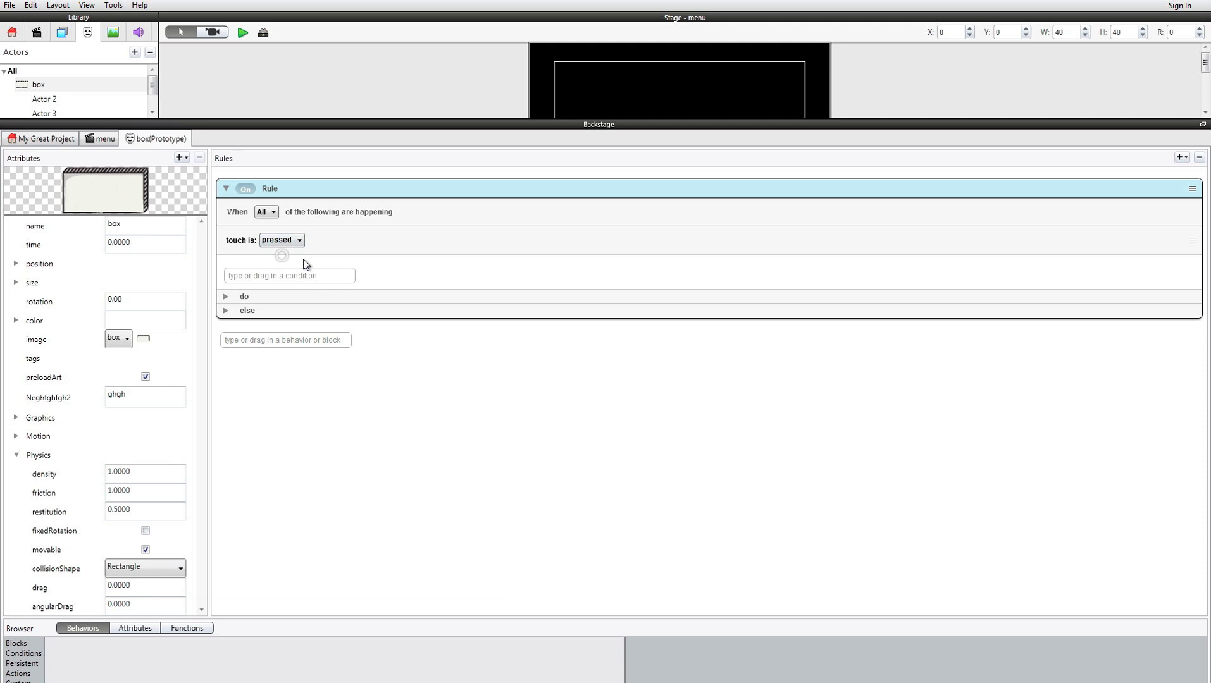
click(227, 297)
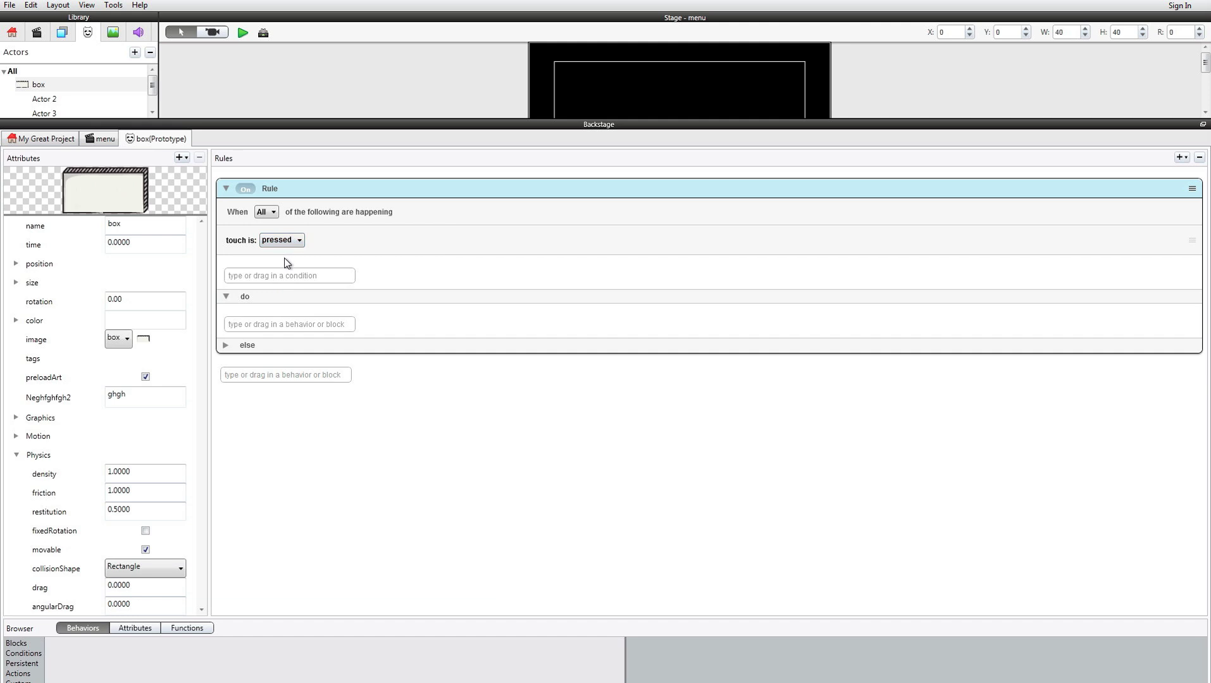
Add a second condition to the box rule requiring the mouse position to be over actor
click(282, 275)
text(mouse Button)
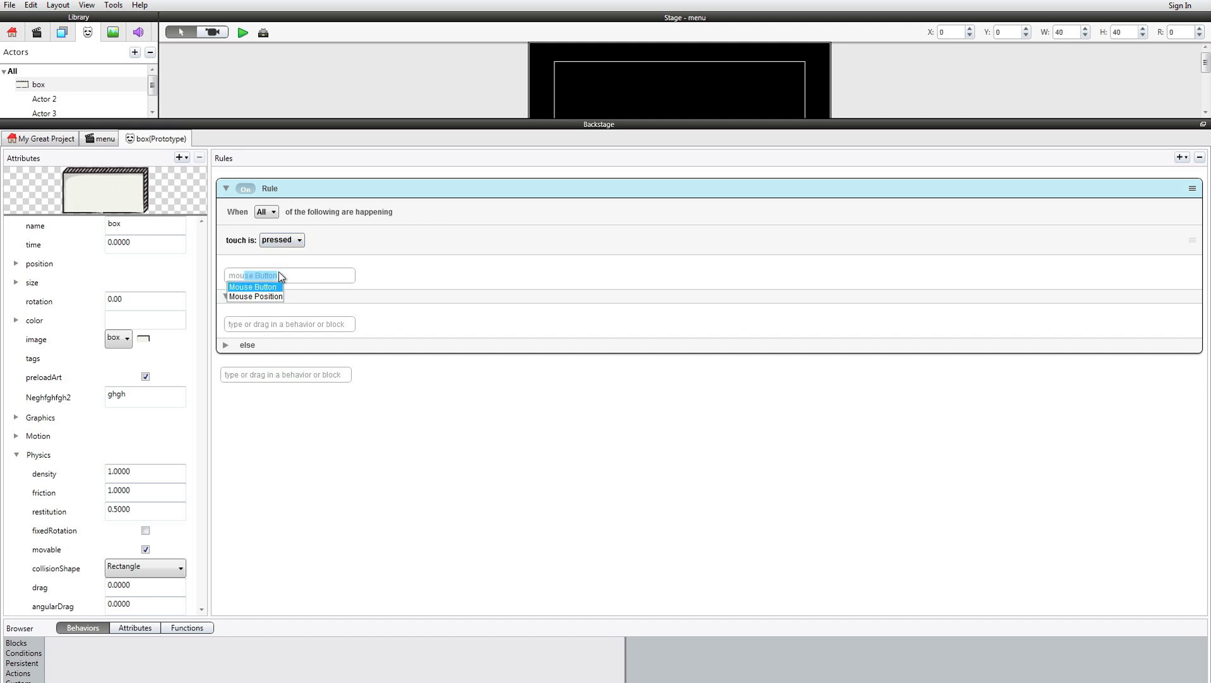
click(267, 297)
click(319, 270)
click(323, 282)
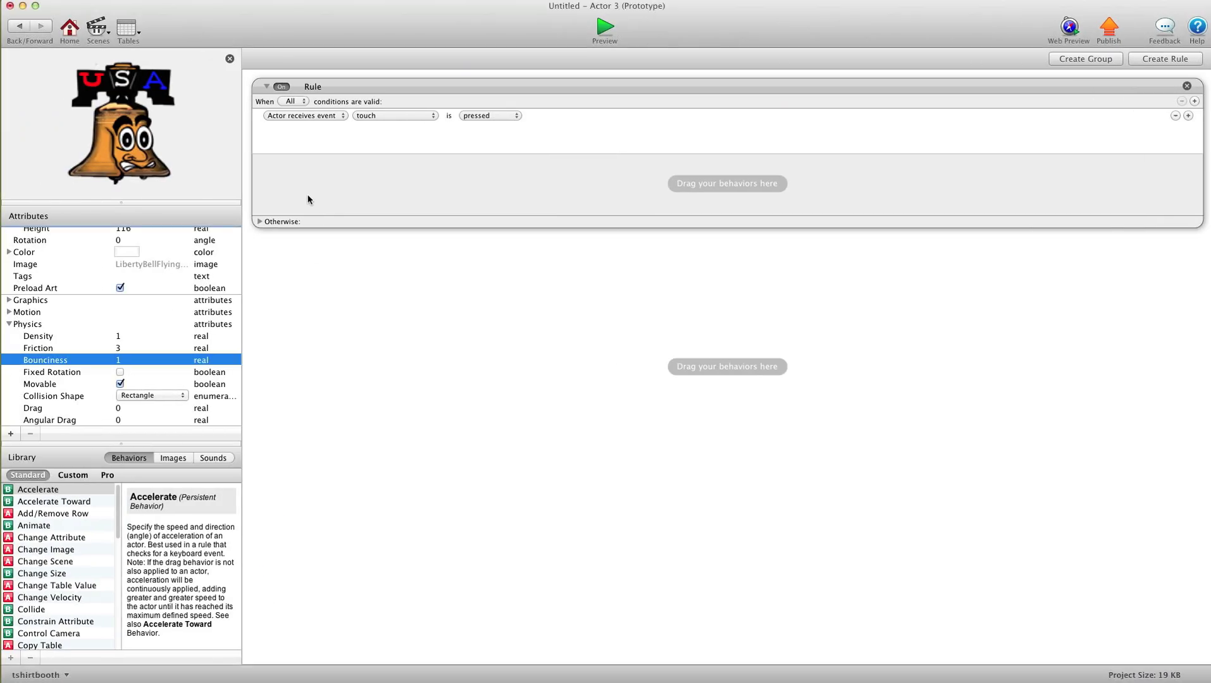
Add a behavior from the standard library to Actor 3's touch rule in the Mac project
click(308, 195)
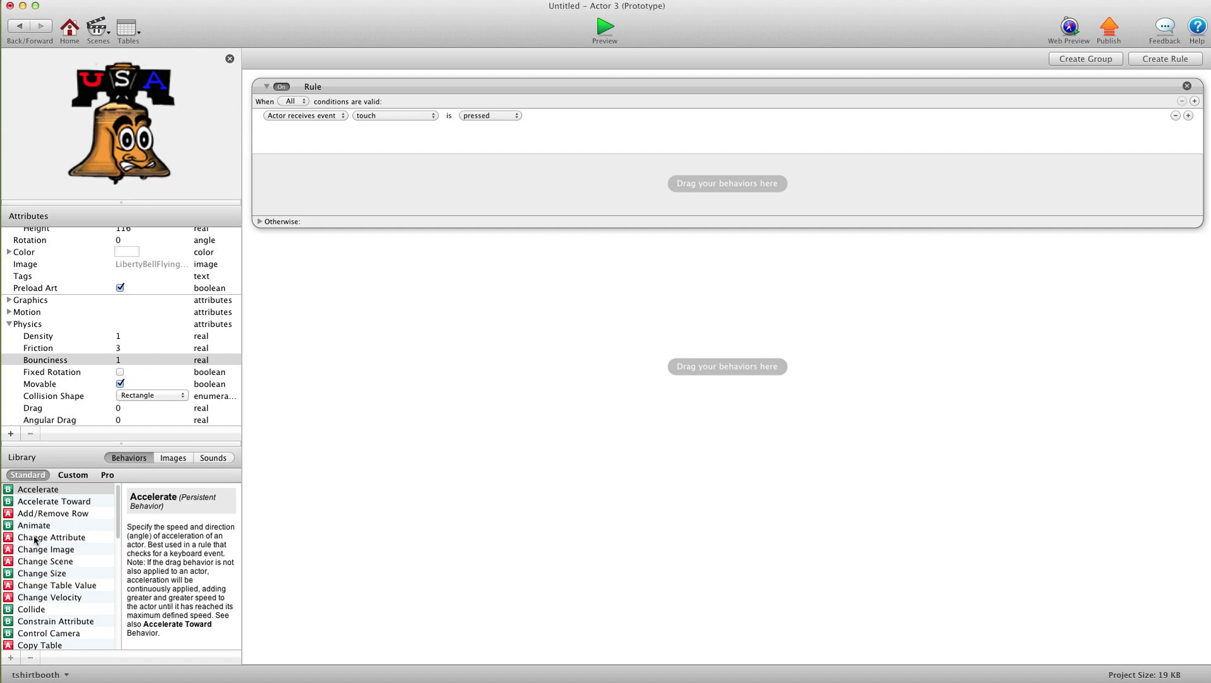
scroll(27, 537, down, 5)
drag(35, 552, 345, 170)
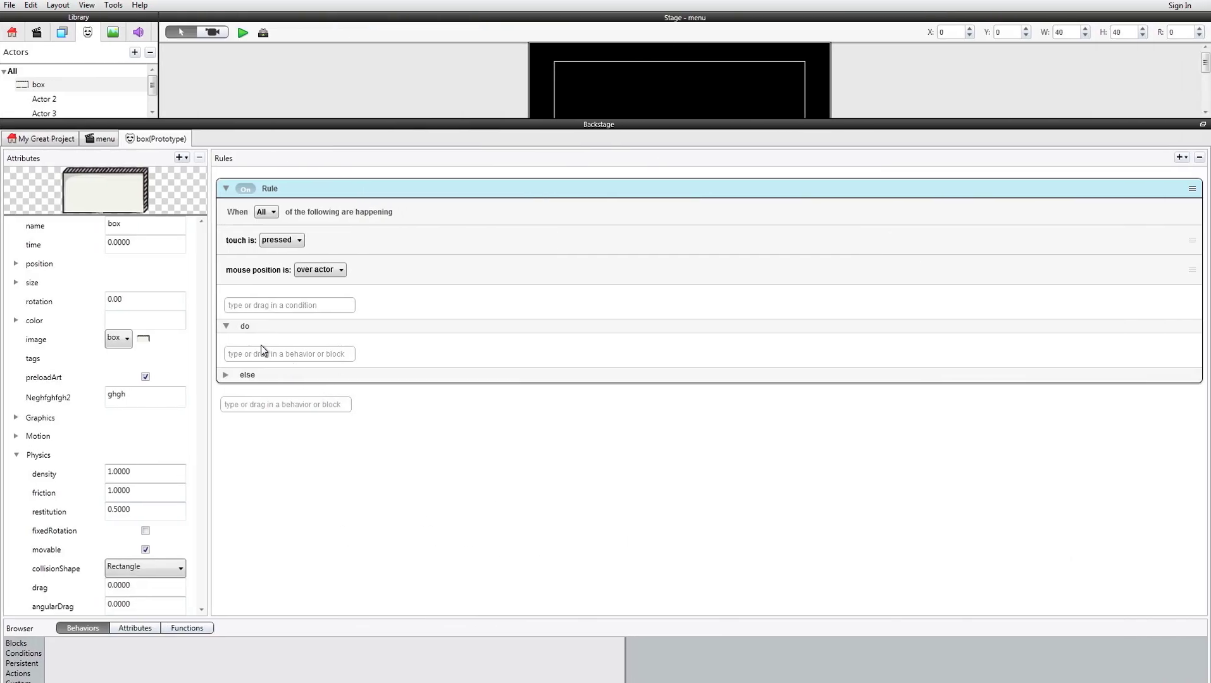
Add a Destroy action to the do section of the box actor's rule in the Windows project
click(18, 674)
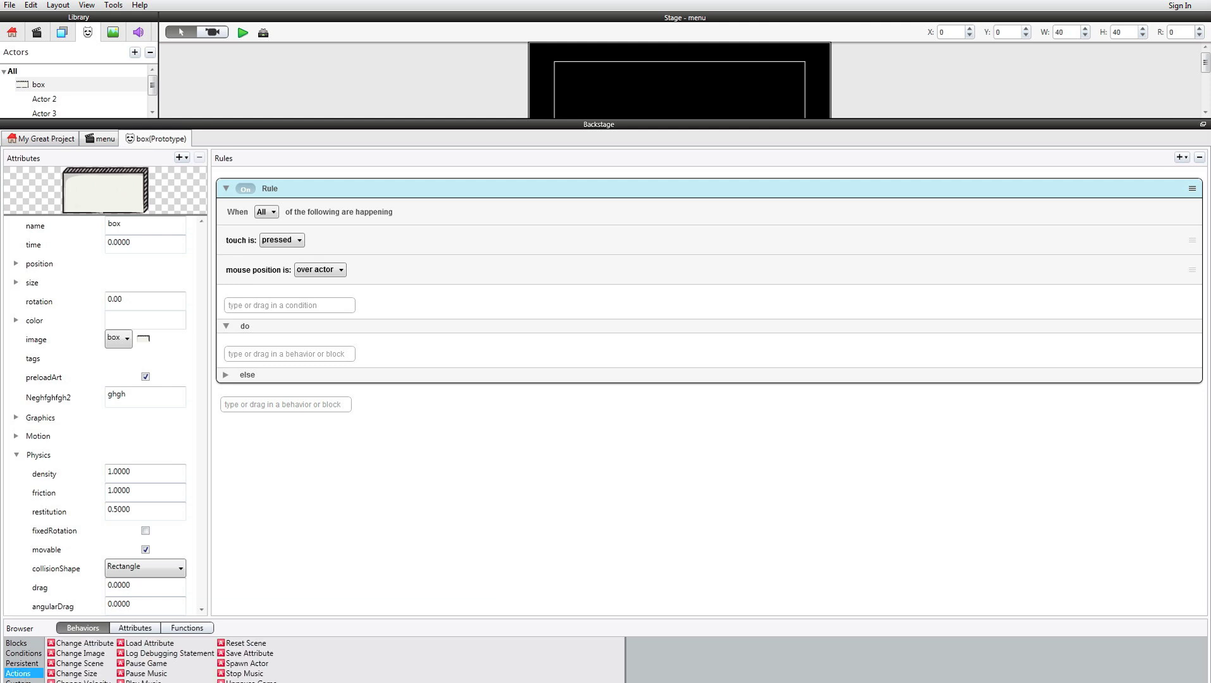
drag(70, 680, 272, 352)
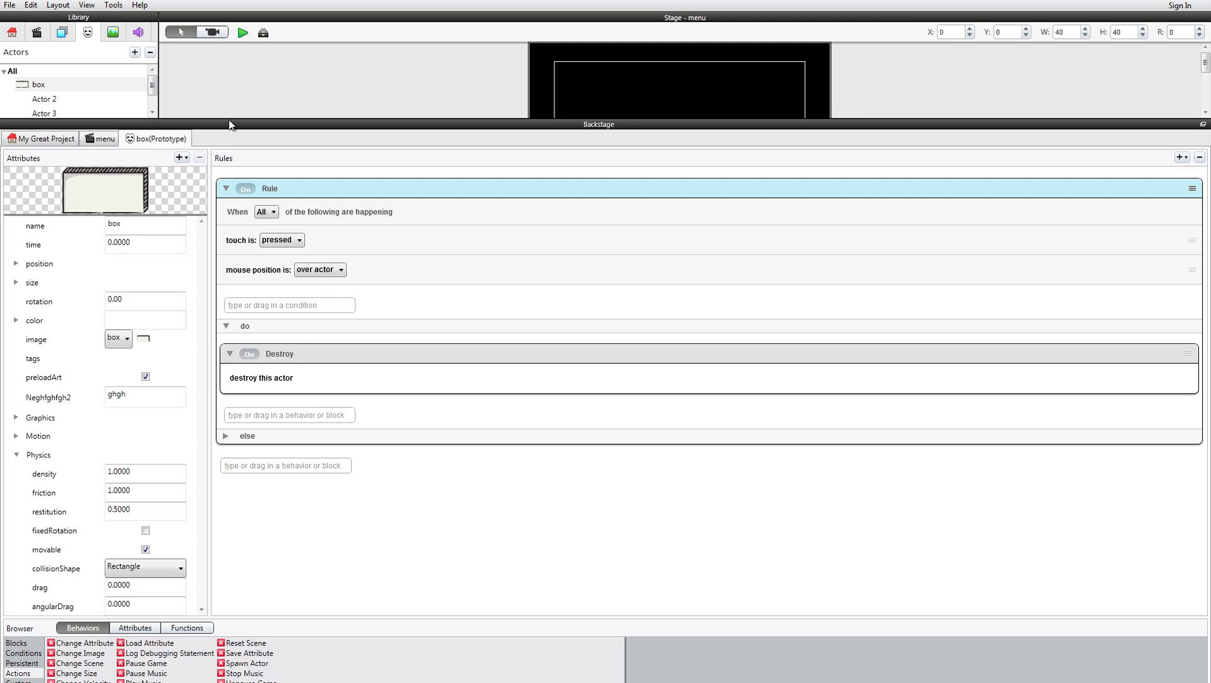
Enlarge the stage area, preview the menu scene, test the rule on both boxes and return to the editor
drag(657, 119, 653, 451)
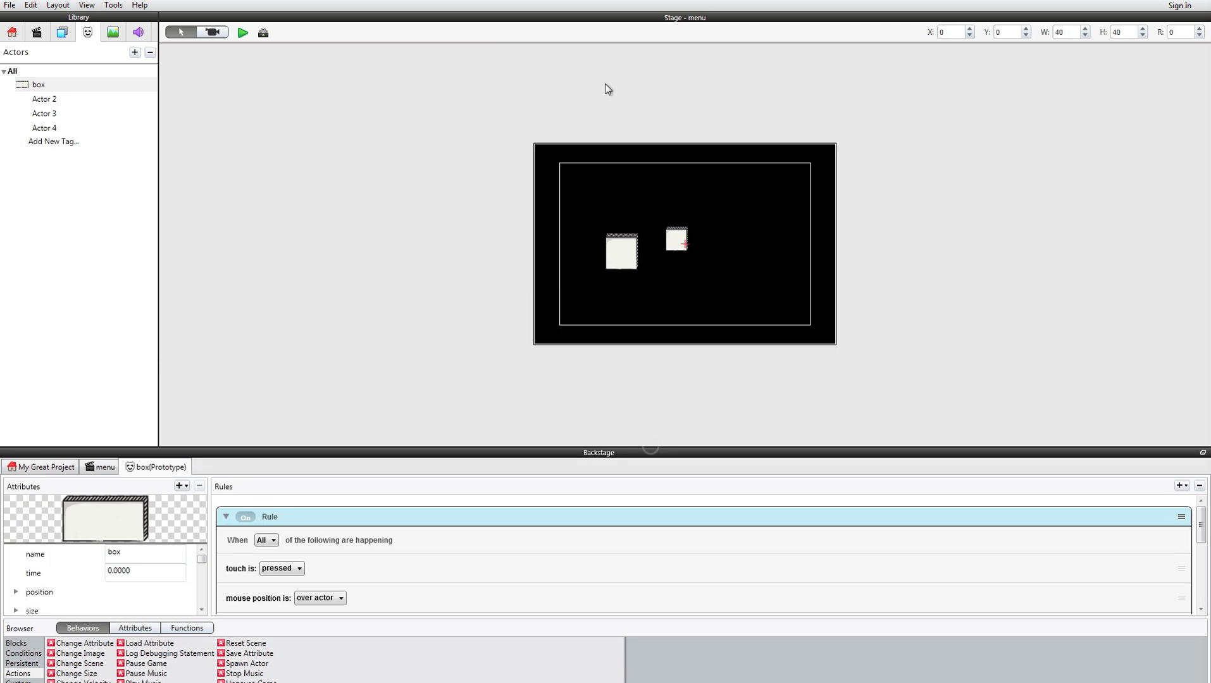
click(243, 33)
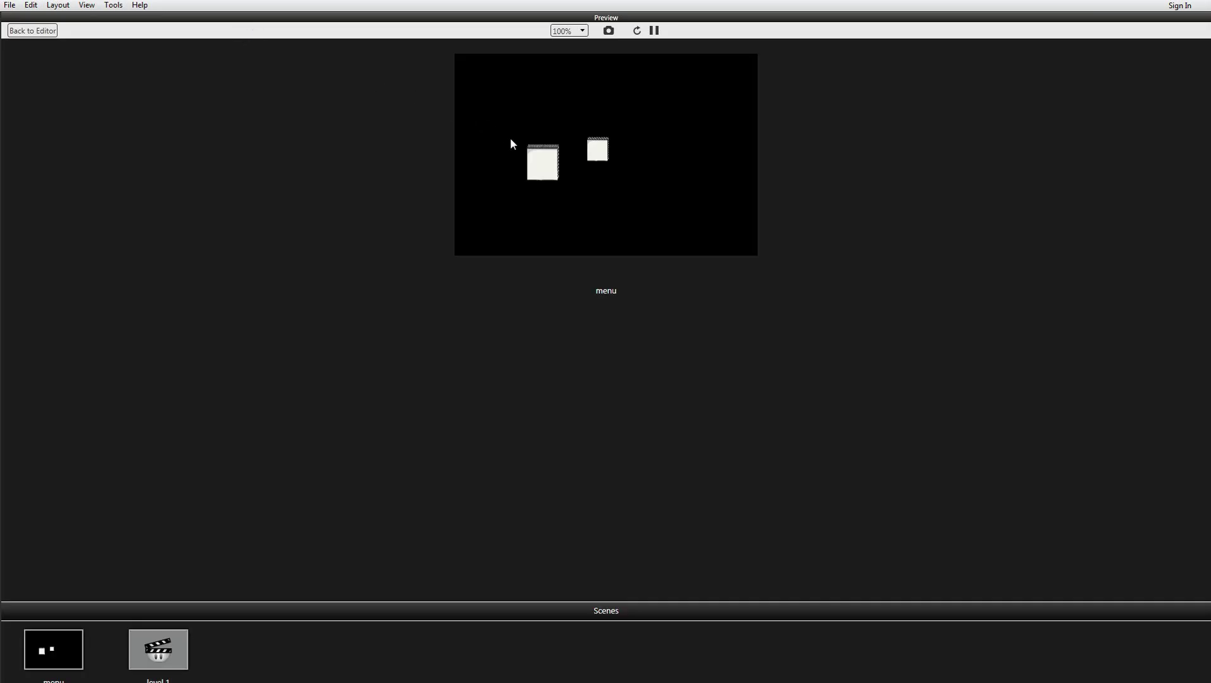
click(532, 161)
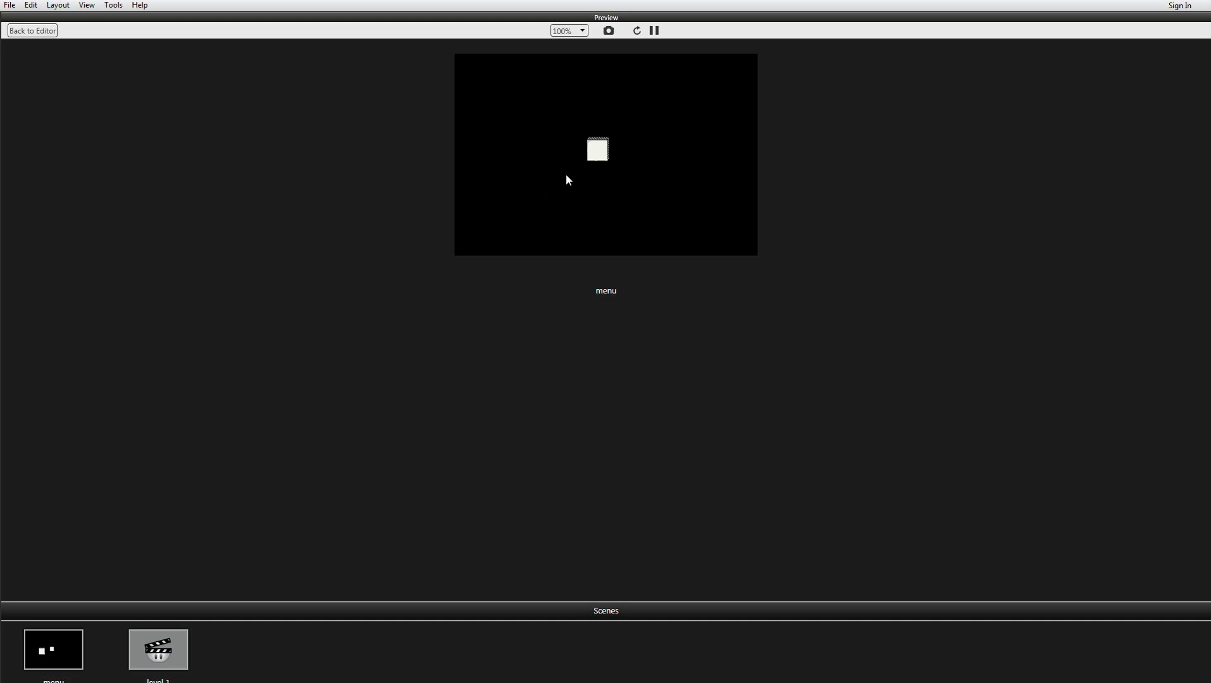
click(592, 157)
click(31, 30)
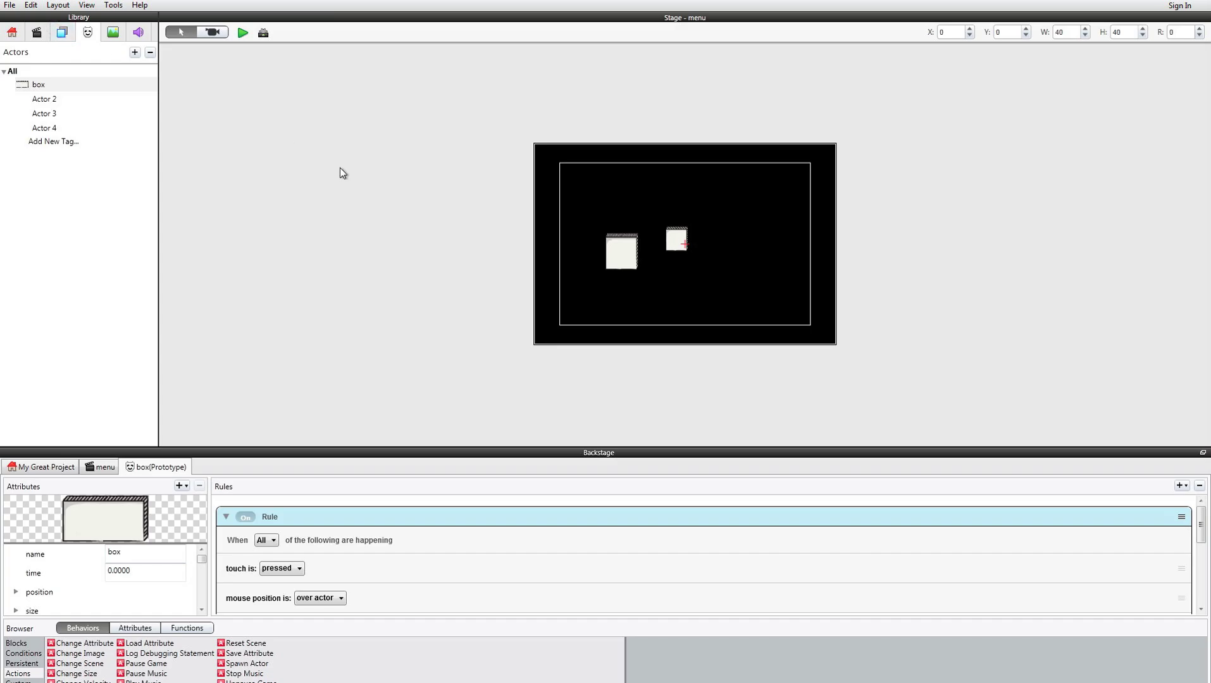